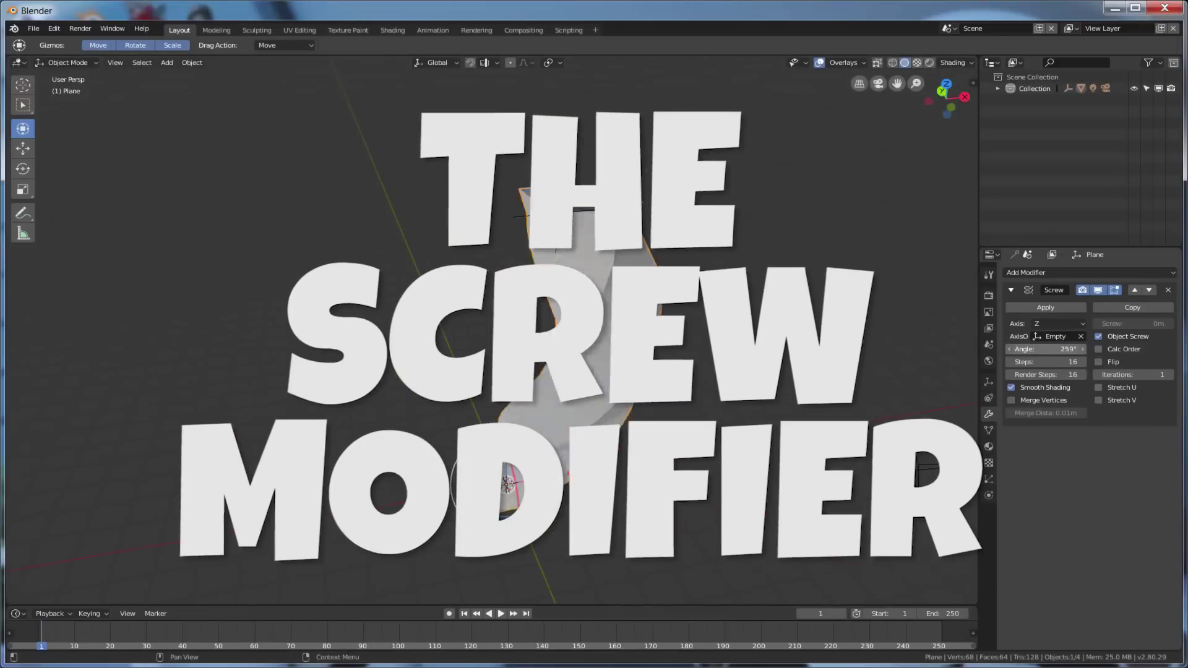
# Begin from Blender's default scene with only the cube, in Object Mode
pyautogui.moveTo(1021, 344); pyautogui.dragTo(1015, 350)
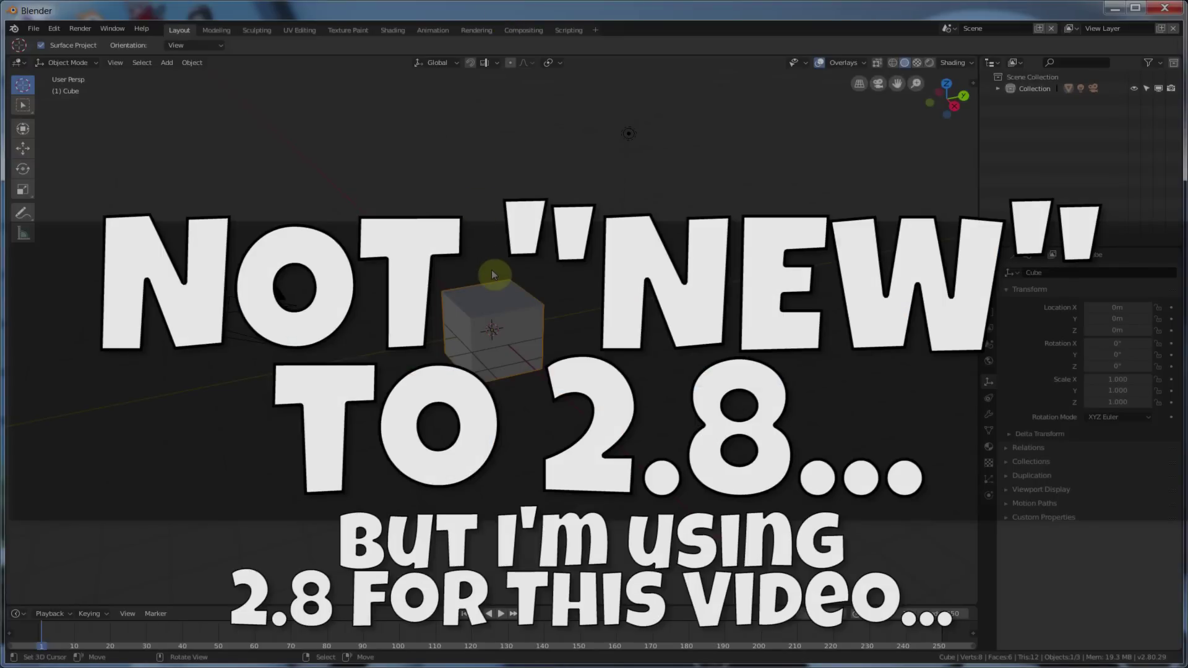
pyautogui.scroll(4, 499, 302)
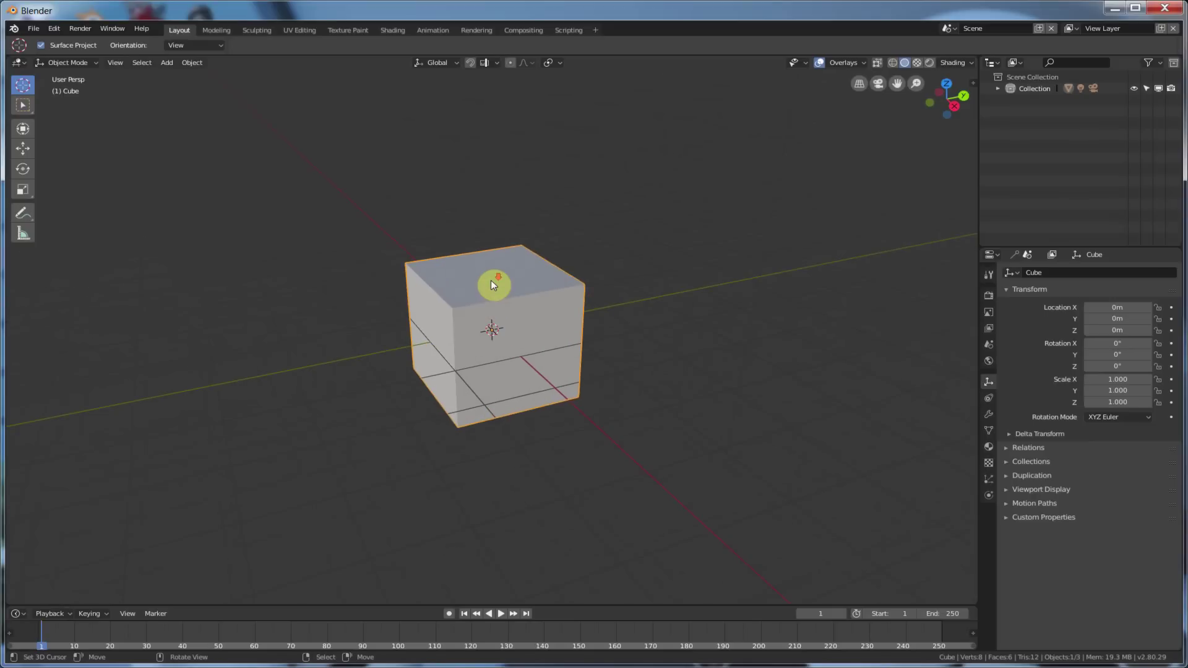
# Delete the default cube and add a 1m plane at the world origin
pyautogui.press('x')
pyautogui.click(491, 280)
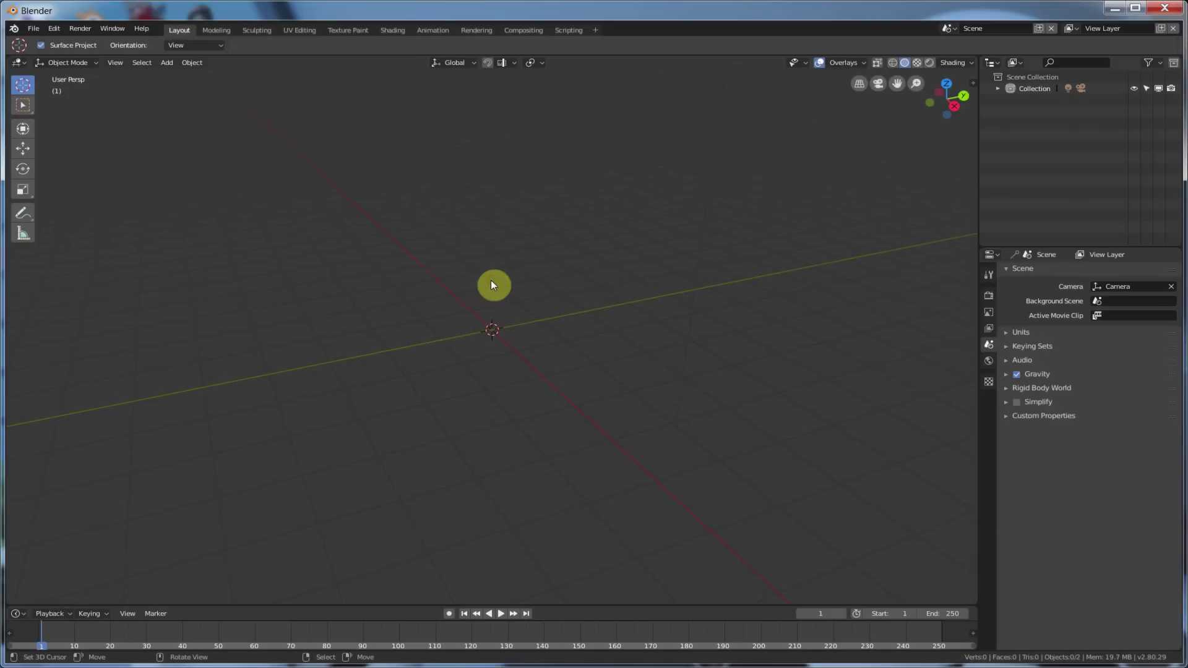
pyautogui.click(174, 62)
pyautogui.moveTo(178, 75)
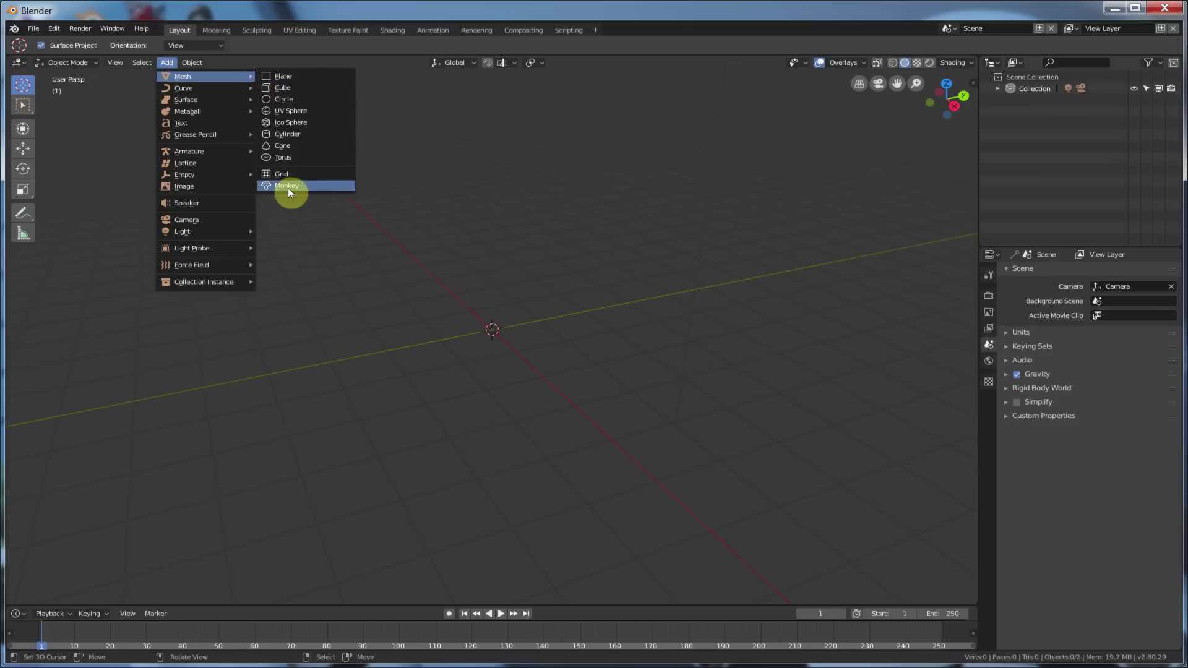
pyautogui.click(276, 75)
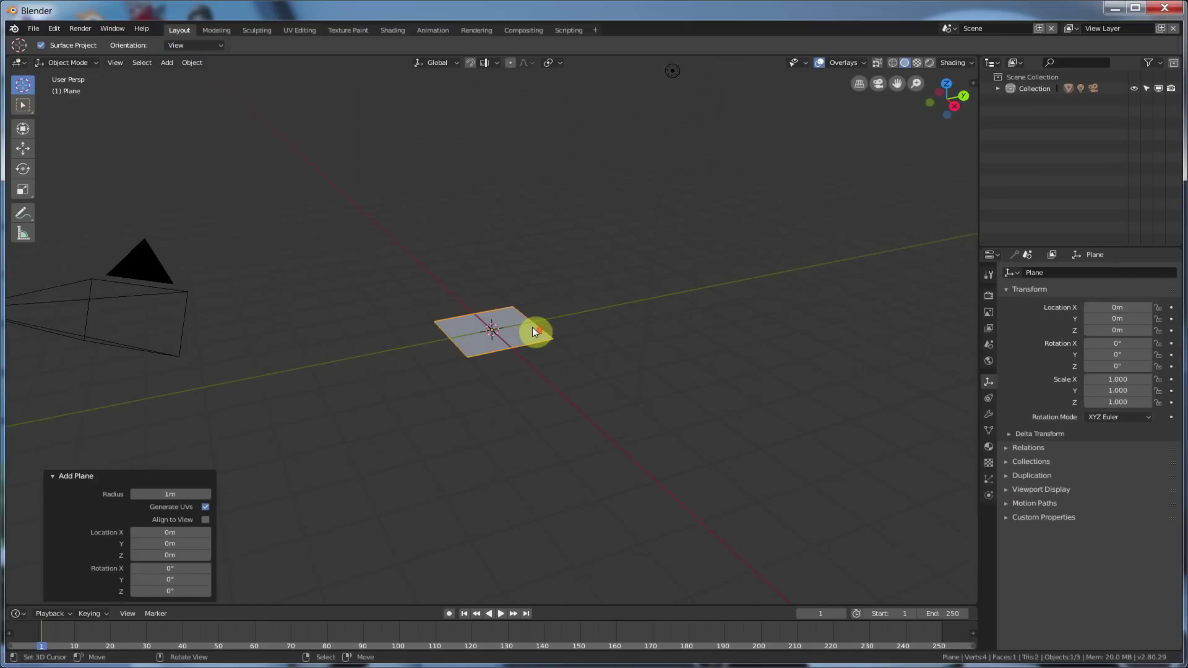
pyautogui.moveTo(532, 326); pyautogui.dragTo(544, 317, button='middle')
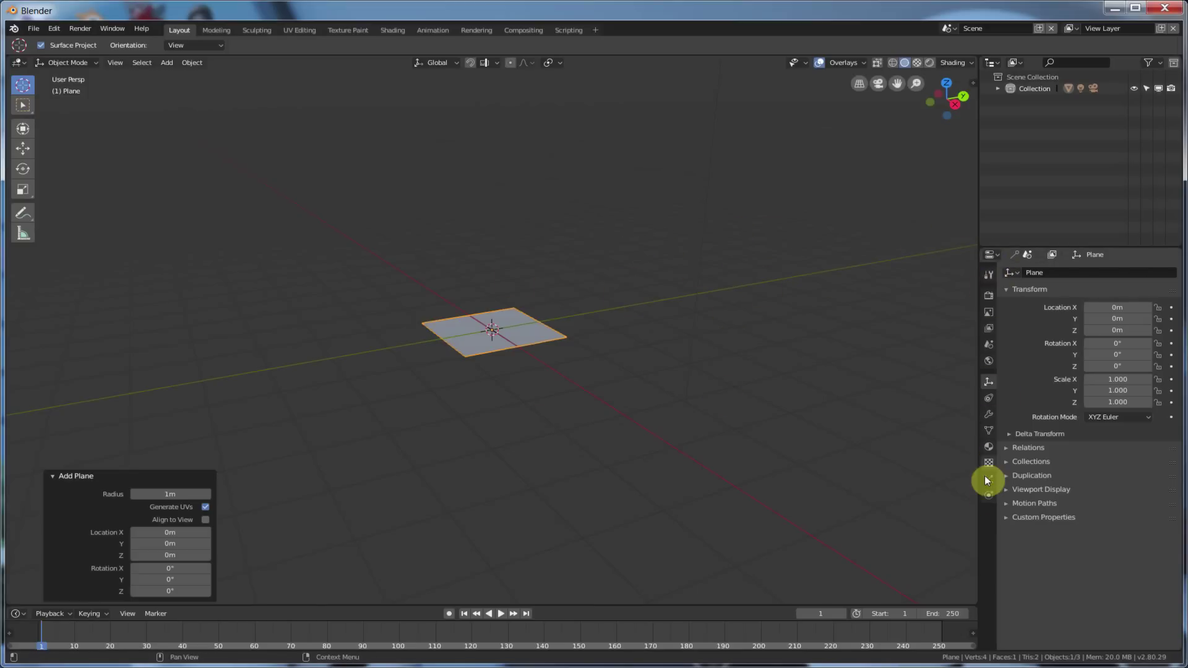
# Add a Screw modifier to the plane, sweeping it 360° around Z in 16 steps
pyautogui.click(988, 414)
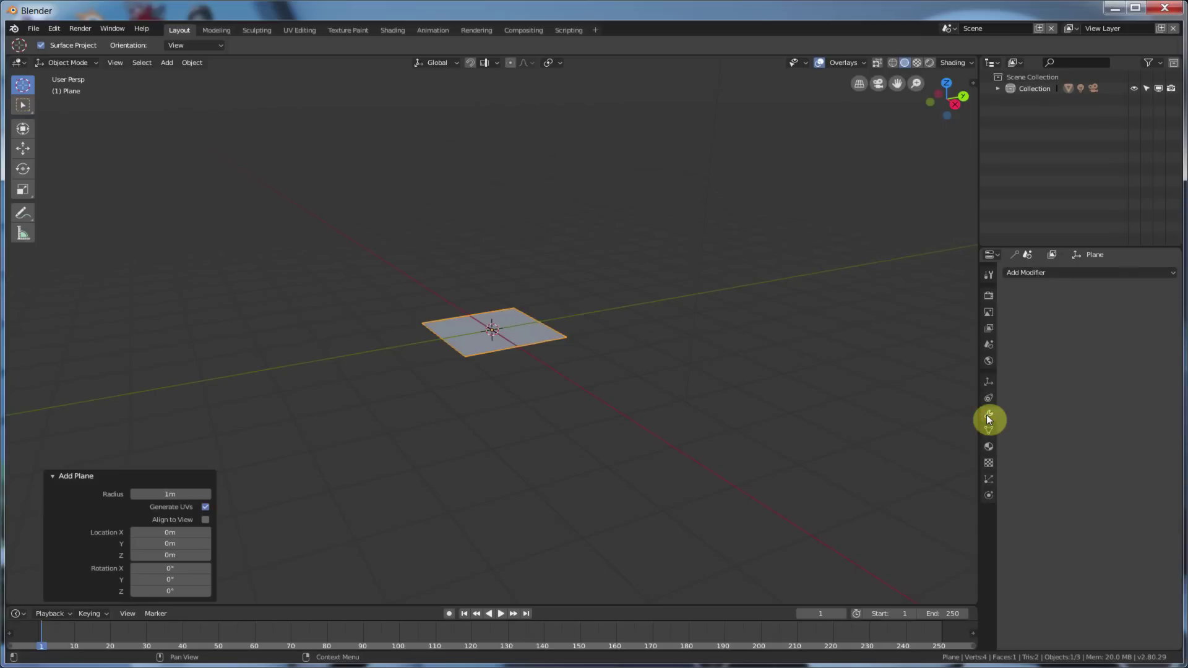
pyautogui.click(1037, 274)
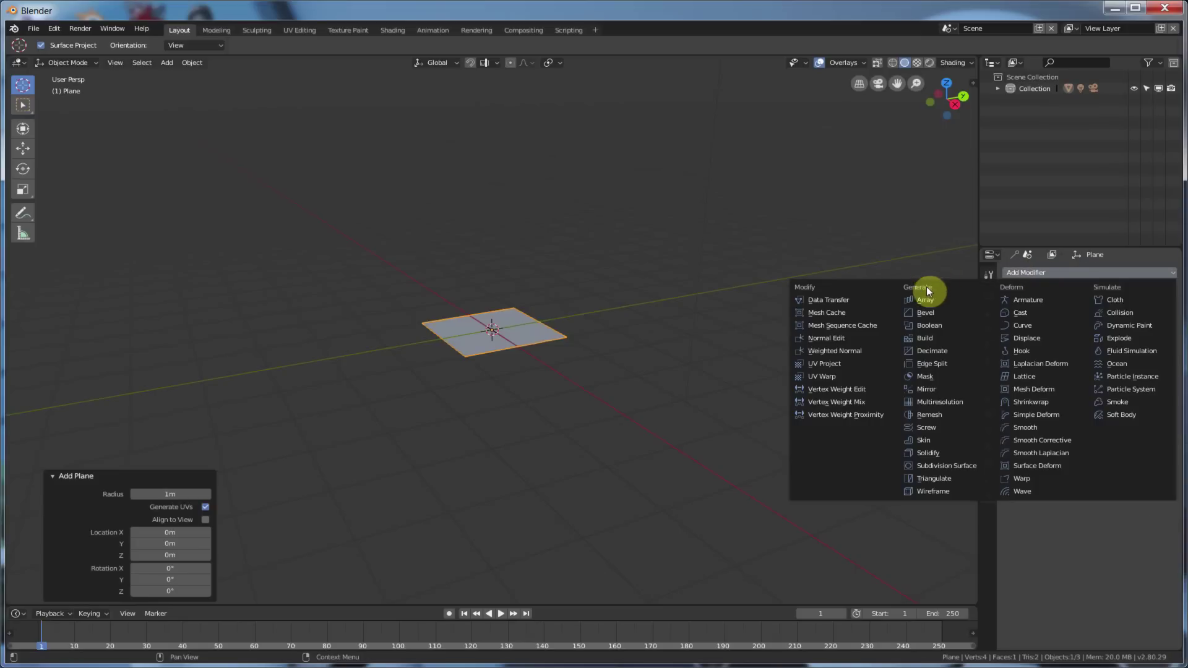
pyautogui.click(924, 428)
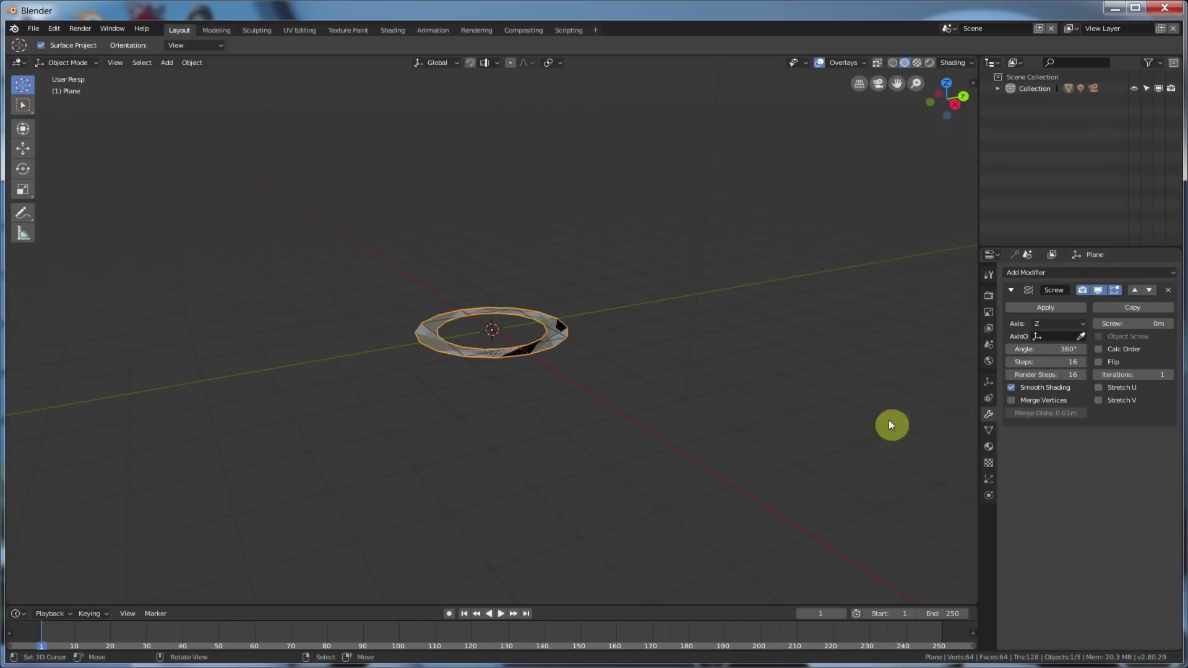
pyautogui.scroll(5, 763, 362)
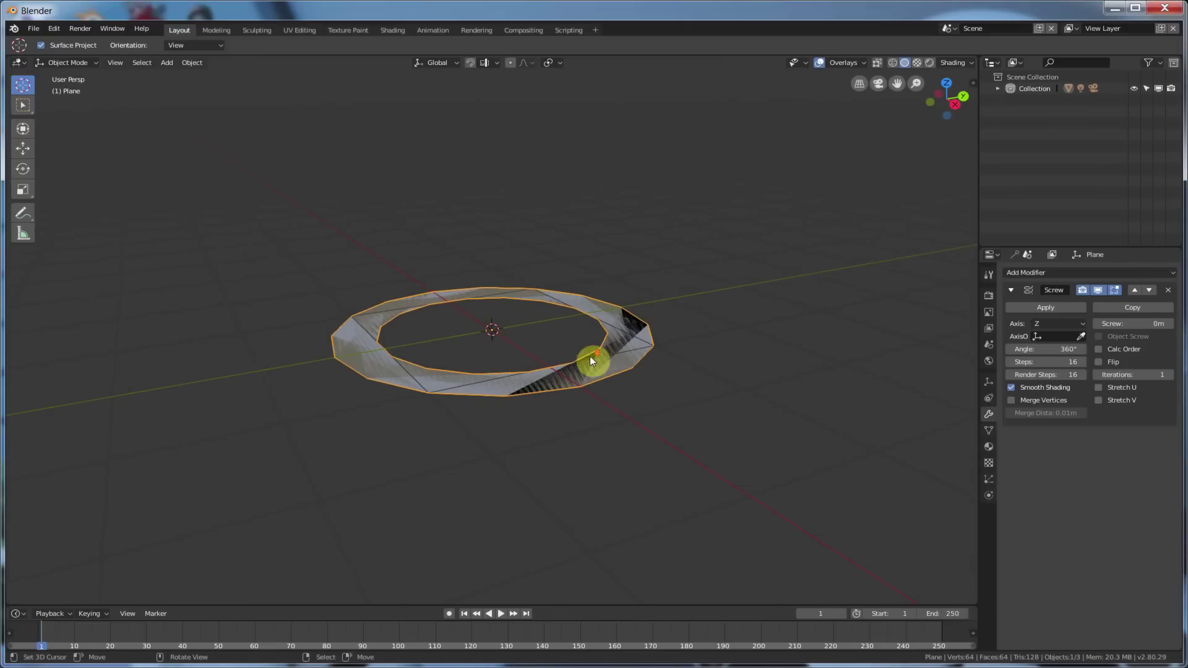
pyautogui.moveTo(589, 357); pyautogui.dragTo(595, 376, button='middle')
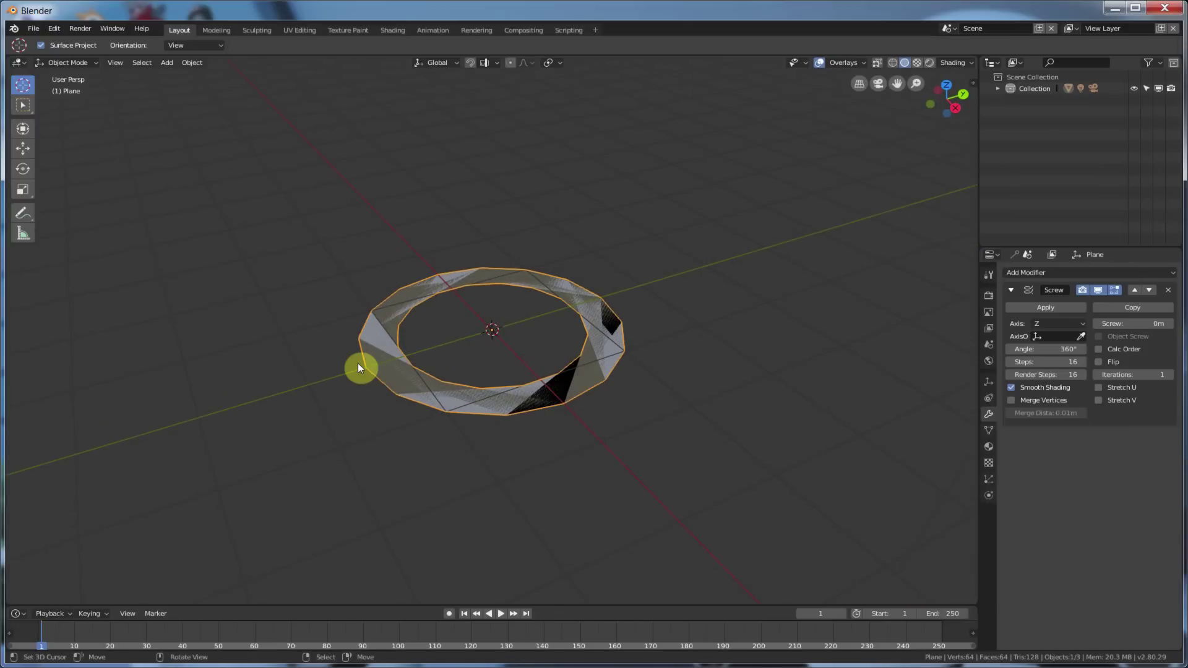
pyautogui.moveTo(448, 399); pyautogui.dragTo(581, 423, button='middle')
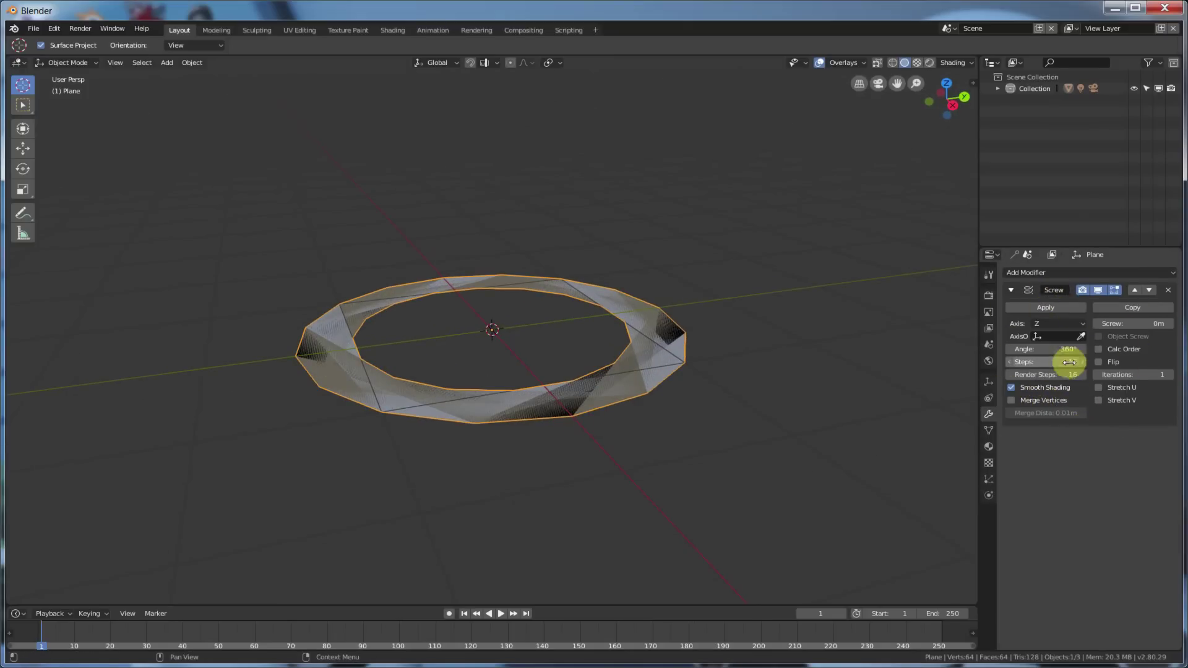
# Try the Y and Z revolution axes, then settle on X to form a cylinder
pyautogui.click(1038, 323)
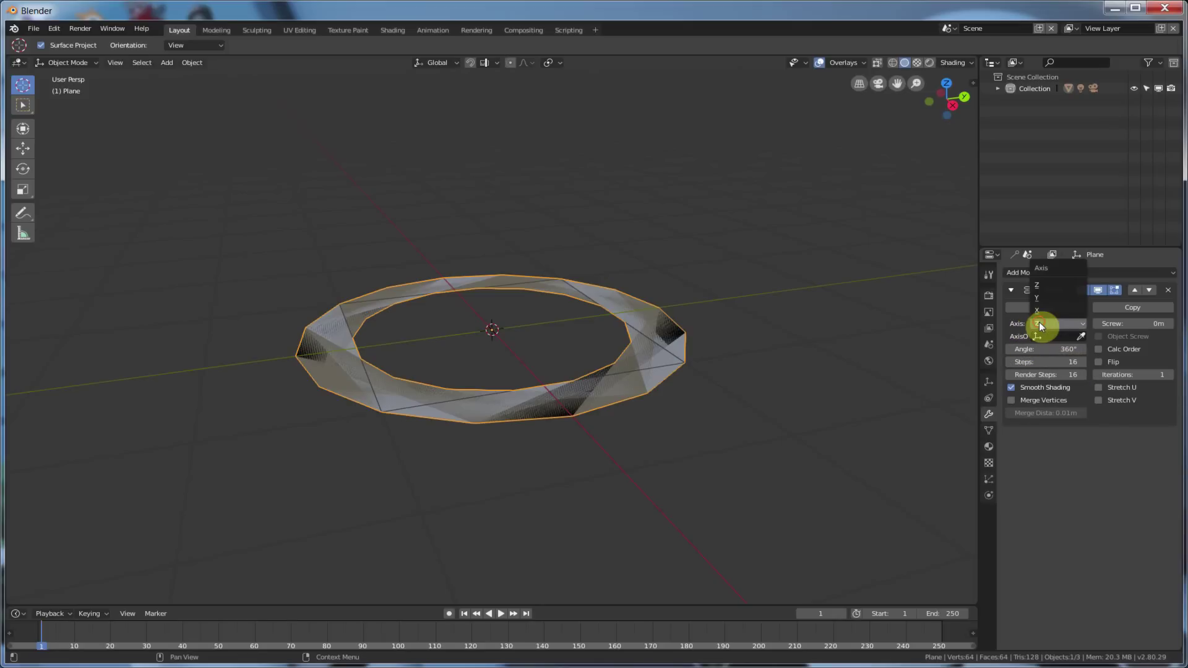
pyautogui.click(1046, 298)
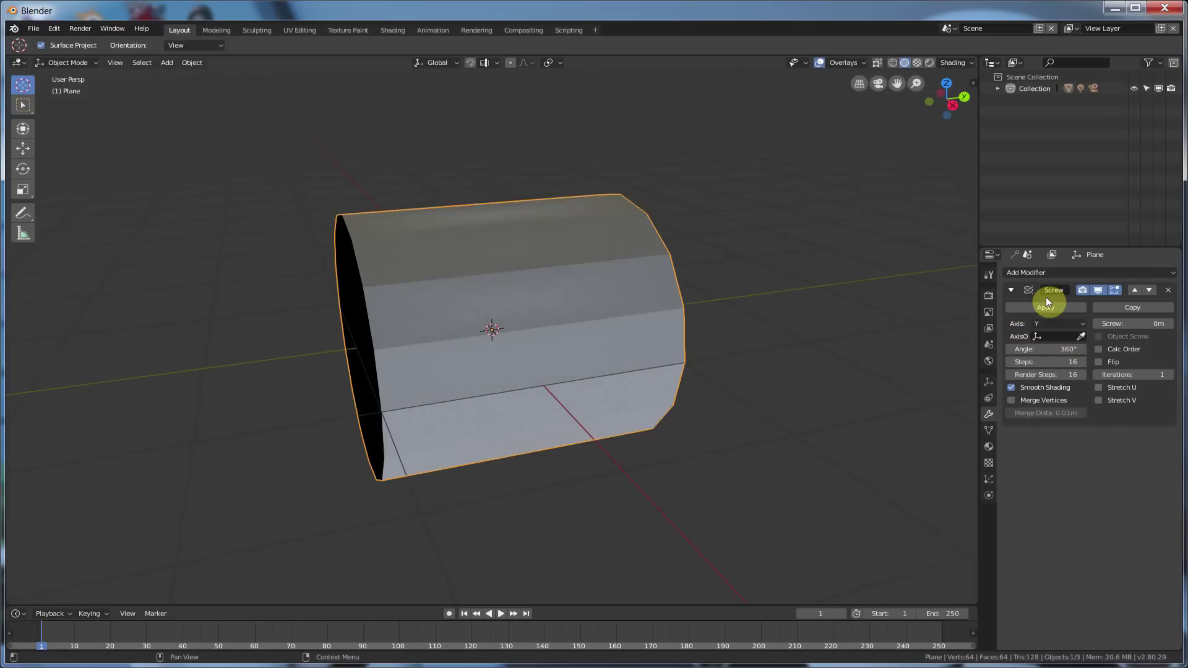
pyautogui.click(1078, 325)
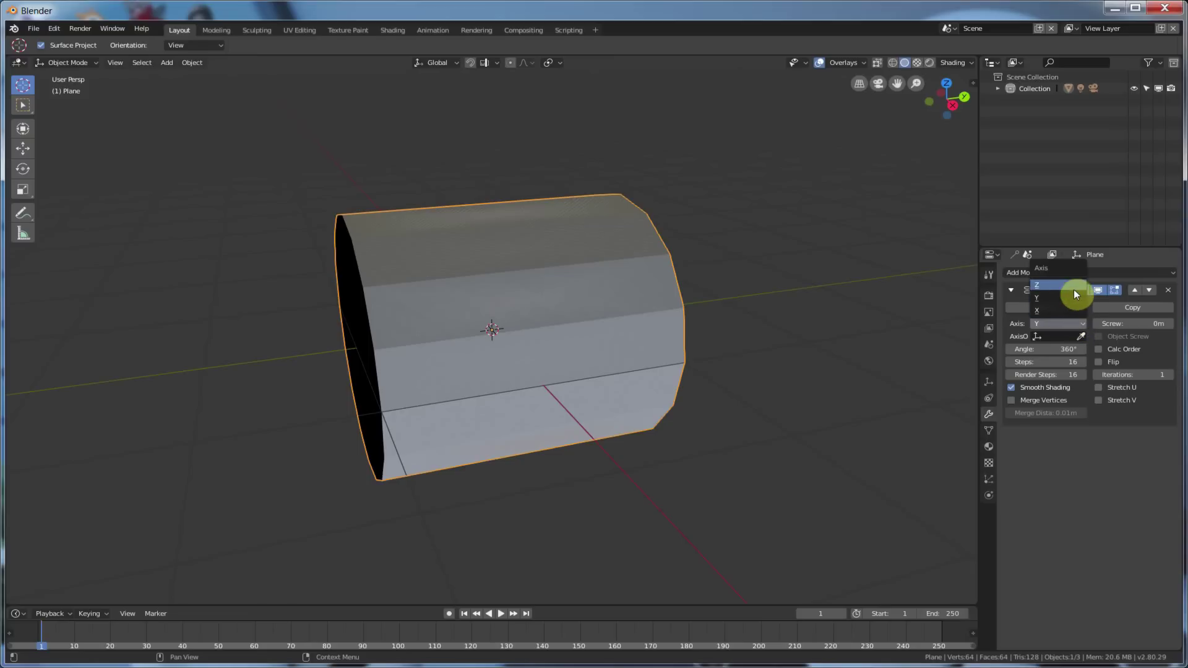
pyautogui.click(1075, 290)
pyautogui.click(1072, 325)
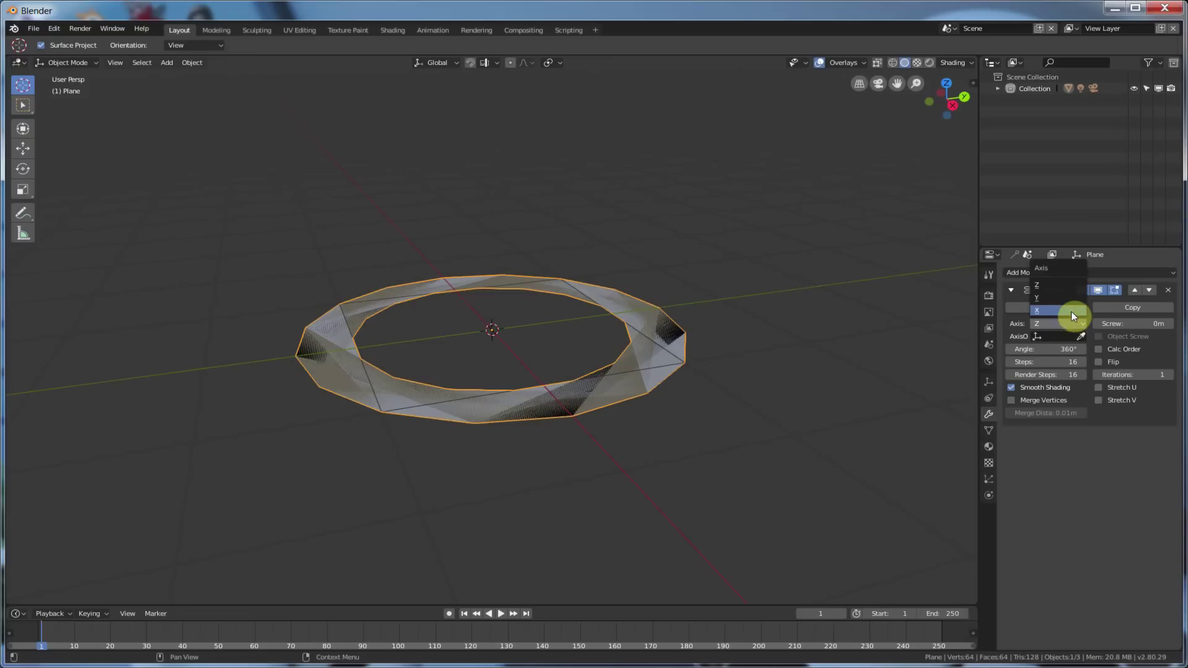
pyautogui.click(1071, 308)
pyautogui.moveTo(743, 346); pyautogui.dragTo(507, 365, button='middle')
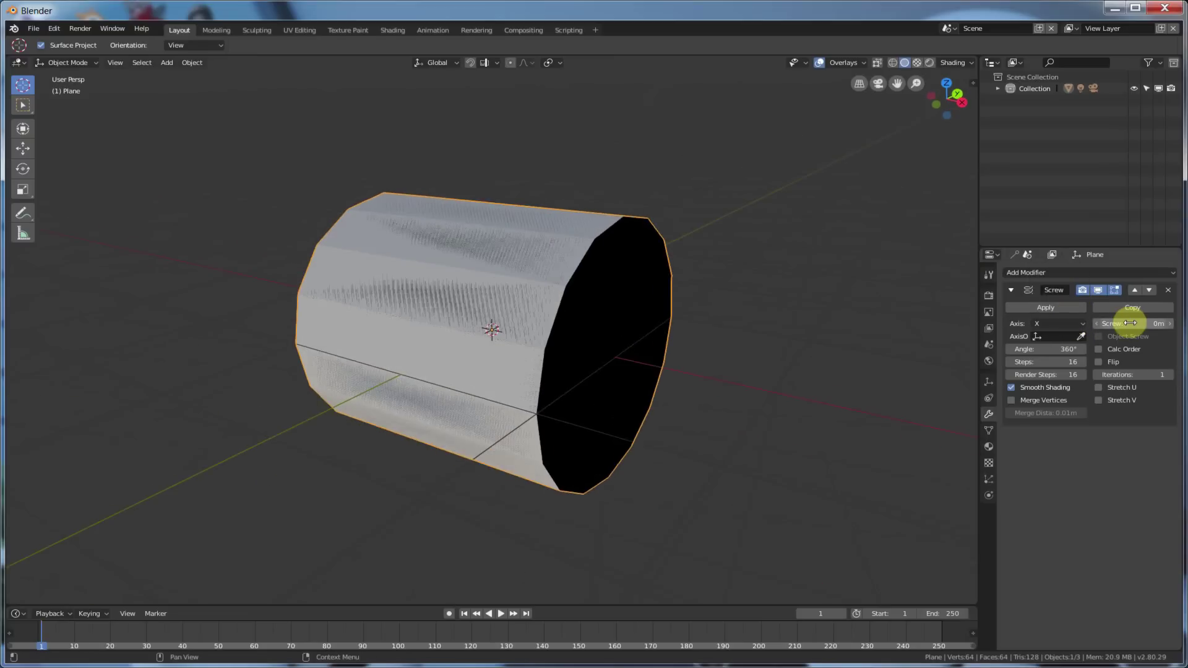
# Push the screw offset up to 15.2m, then bring it back to 0m
pyautogui.moveTo(1130, 323)
pyautogui.mouseDown()
pyautogui.moveTo(1170, 324)
pyautogui.moveTo(1107, 328)
pyautogui.mouseUp()
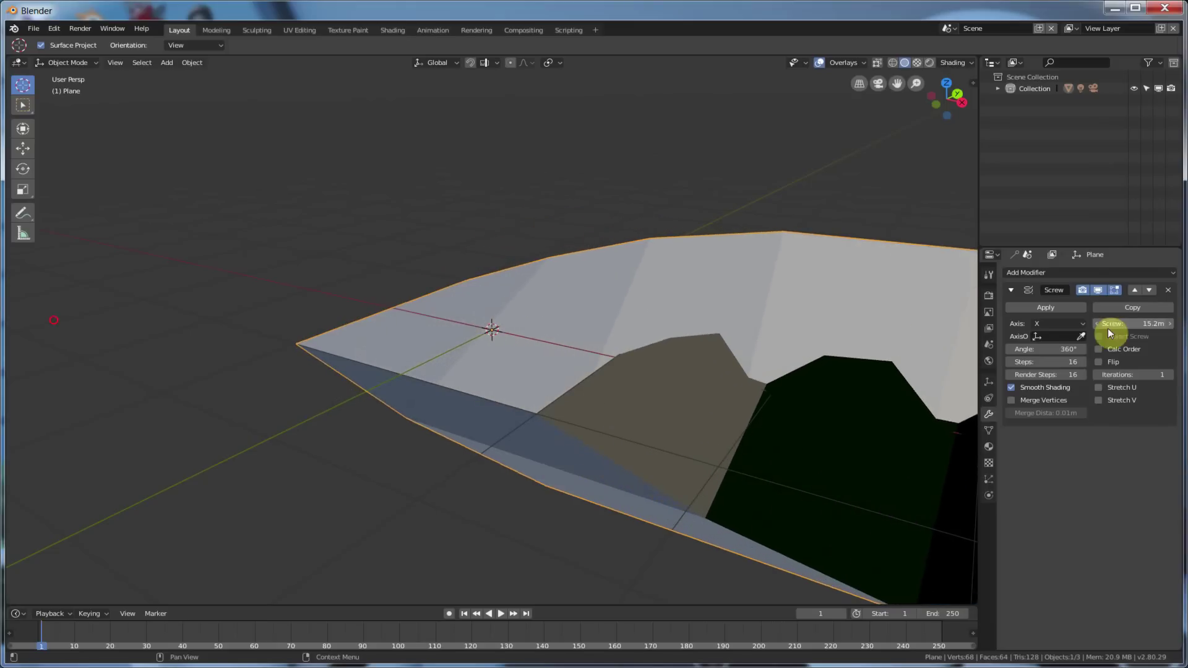
pyautogui.moveTo(799, 341); pyautogui.dragTo(690, 363, button='middle')
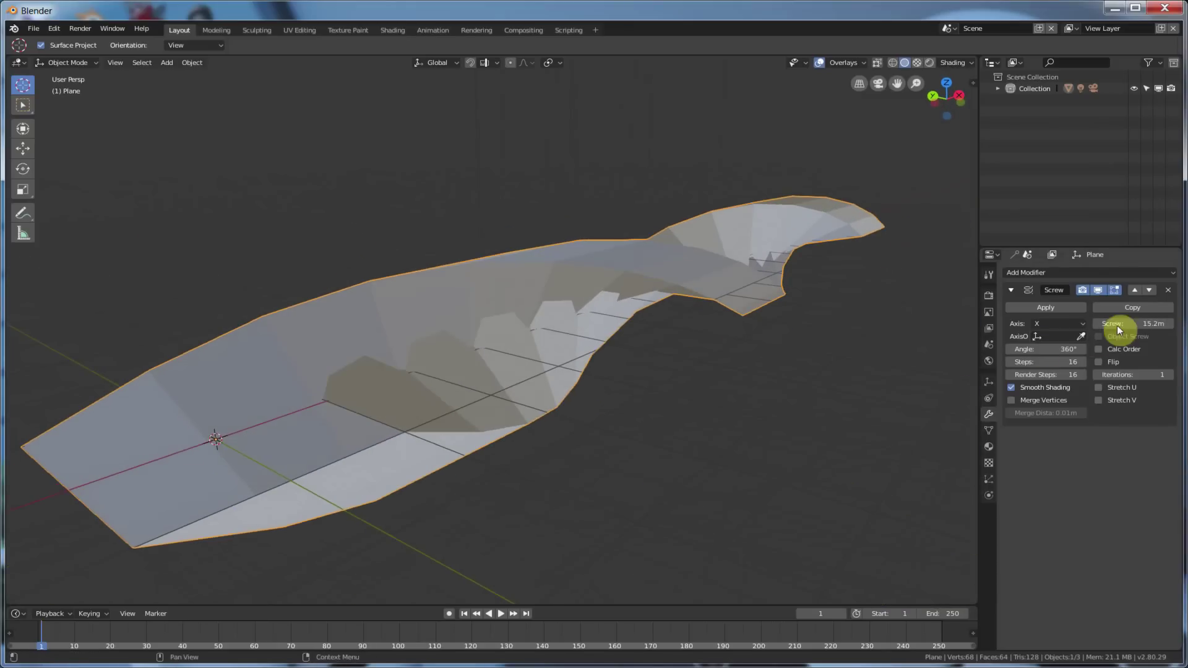
pyautogui.moveTo(1133, 324); pyautogui.dragTo(1058, 323)
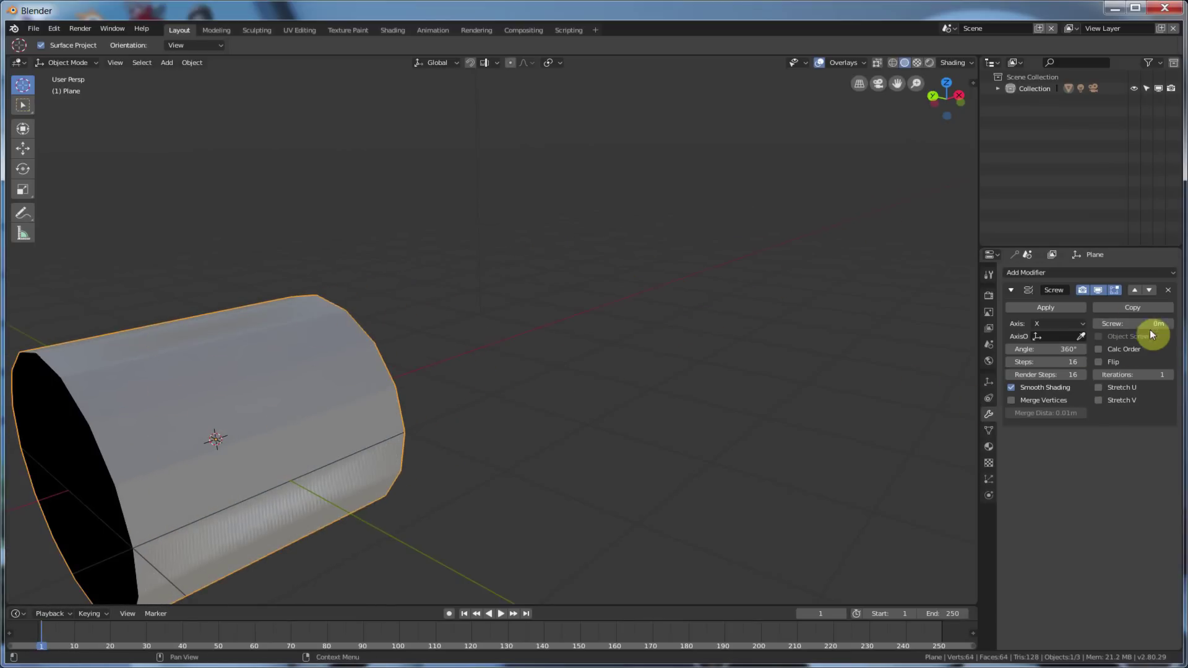
# Stretch the screw offset to 21.8m and set the sweep angle to 694°
pyautogui.keyDown('shift'); pyautogui.moveTo(722, 344); pyautogui.dragTo(833, 307, button='middle'); pyautogui.keyUp('shift')
pyautogui.scroll(-2, 703, 344)
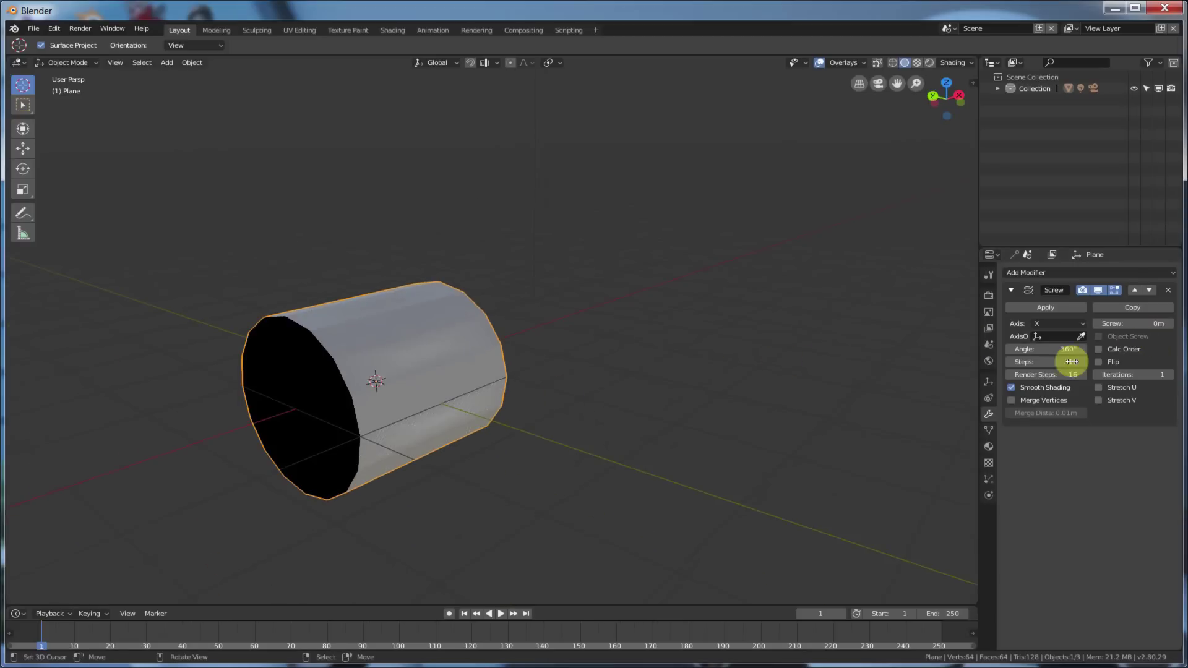
pyautogui.moveTo(1114, 323); pyautogui.dragTo(1171, 324)
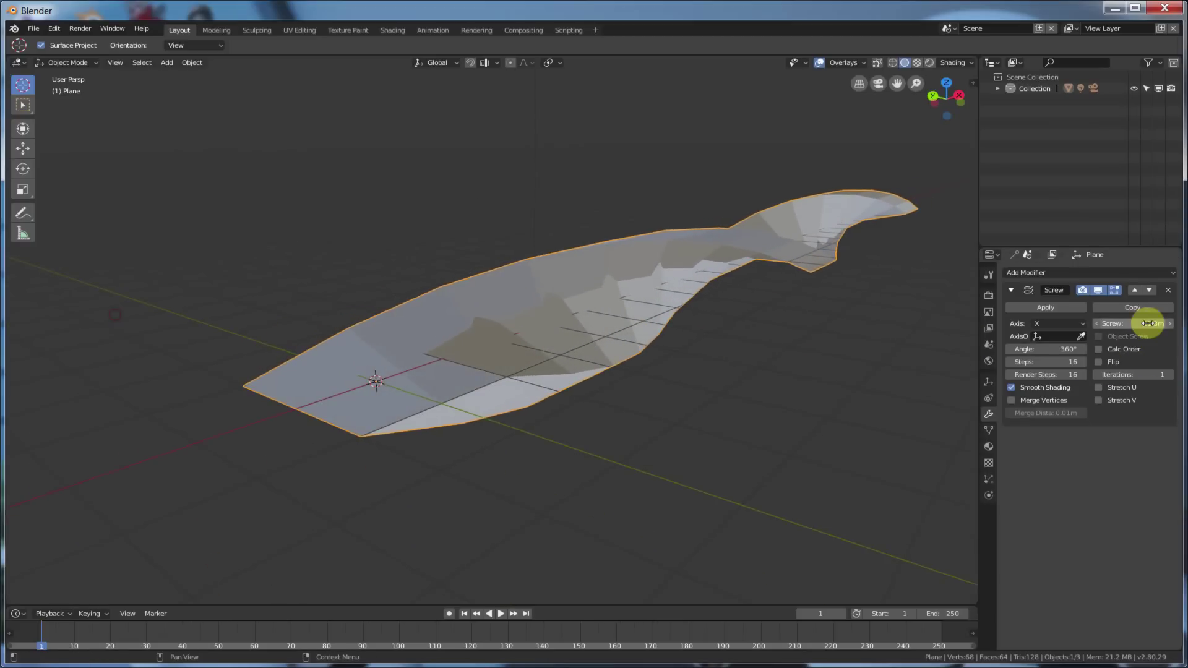
pyautogui.moveTo(1046, 349); pyautogui.dragTo(984, 349)
pyautogui.click(1073, 349)
pyautogui.write('0')
pyautogui.press('Return')
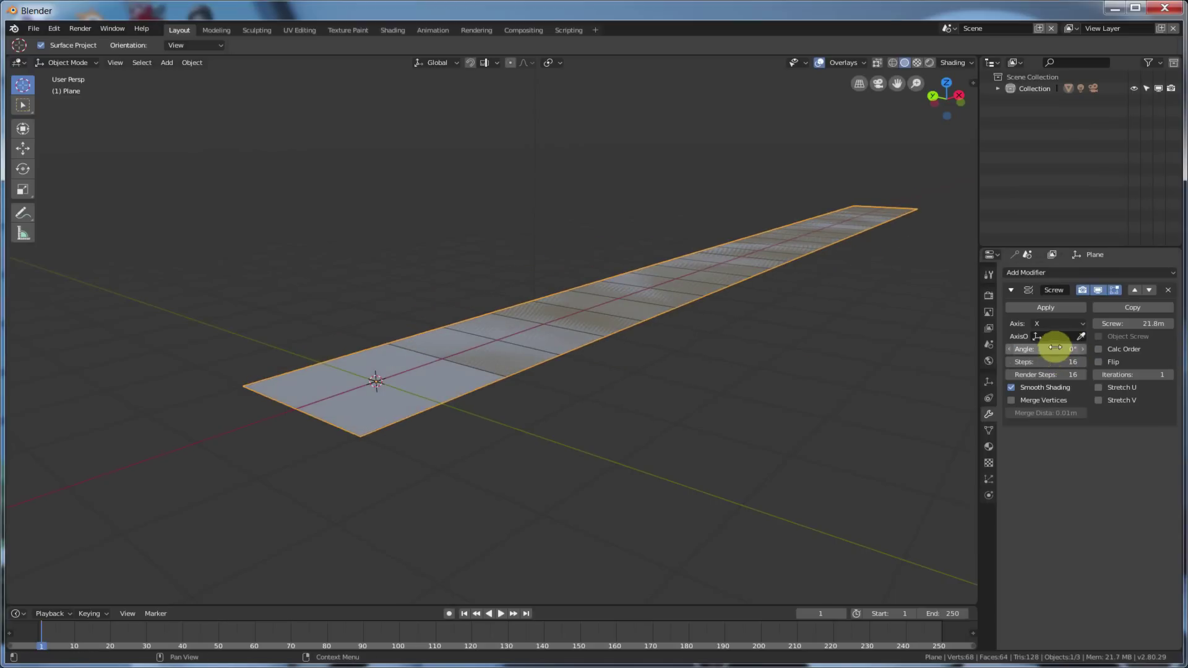
pyautogui.moveTo(1054, 349)
pyautogui.mouseDown()
pyautogui.moveTo(1186, 350)
pyautogui.moveTo(1046, 344)
pyautogui.mouseUp()
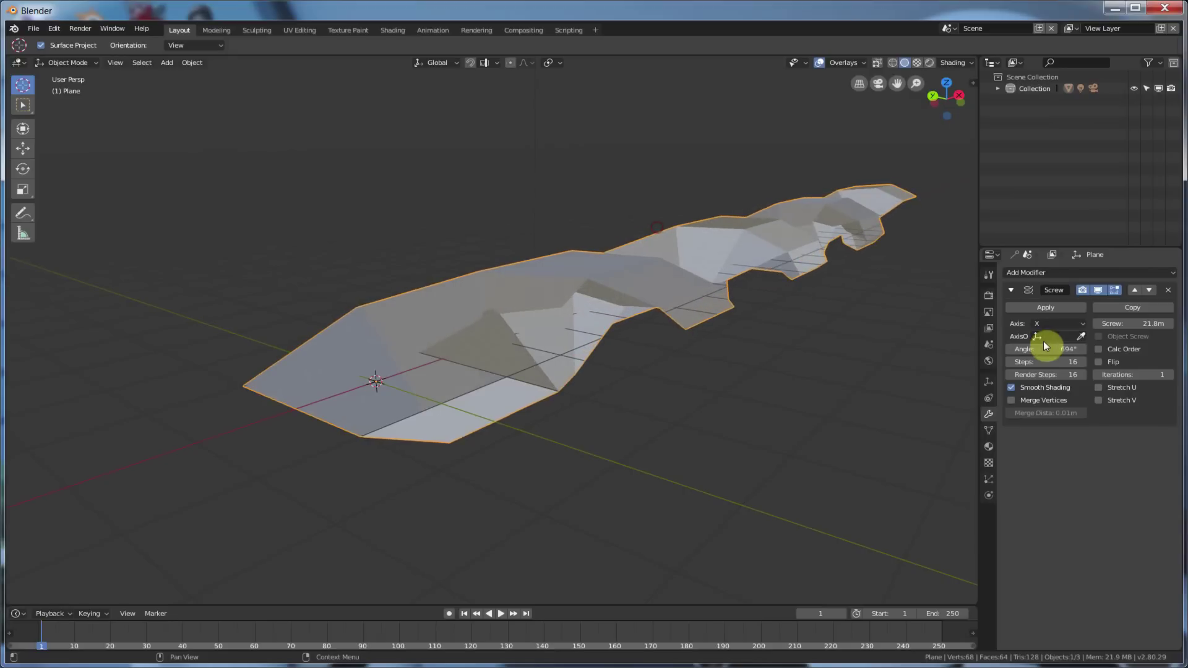
pyautogui.moveTo(773, 334)
pyautogui.mouseDown(button='middle')
pyautogui.moveTo(749, 322)
pyautogui.moveTo(755, 284)
pyautogui.moveTo(839, 292)
pyautogui.moveTo(761, 337)
pyautogui.mouseUp(button='middle')
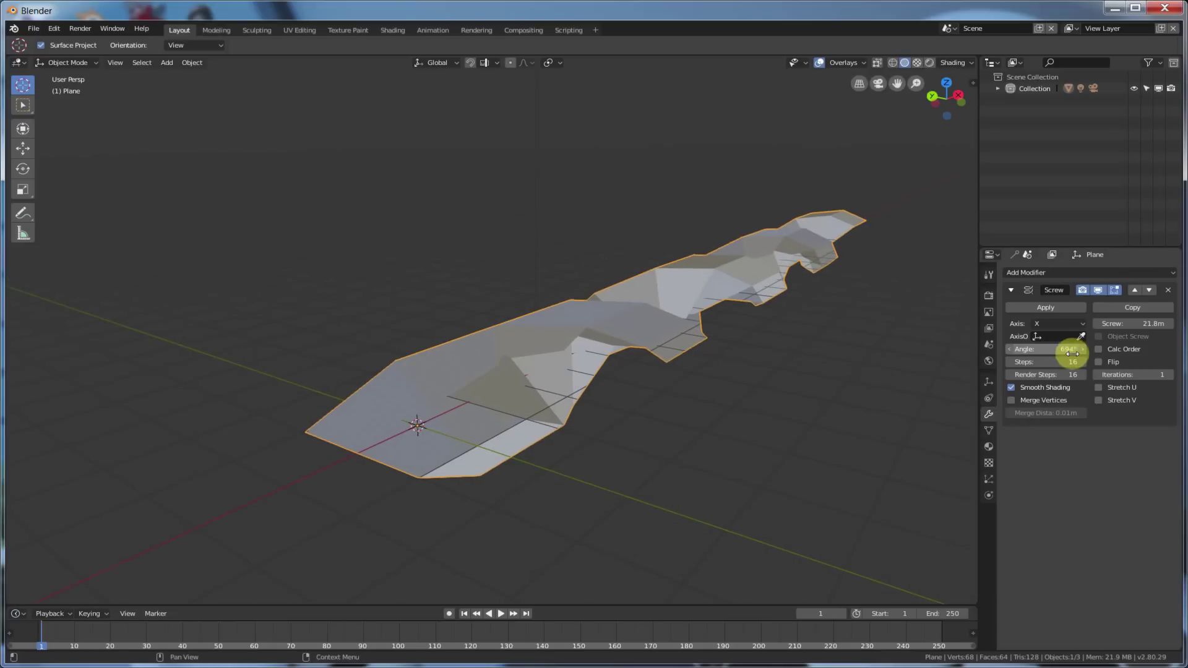
# Raise the screw steps to 62 and increase the render steps
pyautogui.moveTo(847, 266)
pyautogui.mouseDown(button='middle')
pyautogui.moveTo(877, 256)
pyautogui.moveTo(822, 275)
pyautogui.moveTo(843, 266)
pyautogui.mouseUp(button='middle')
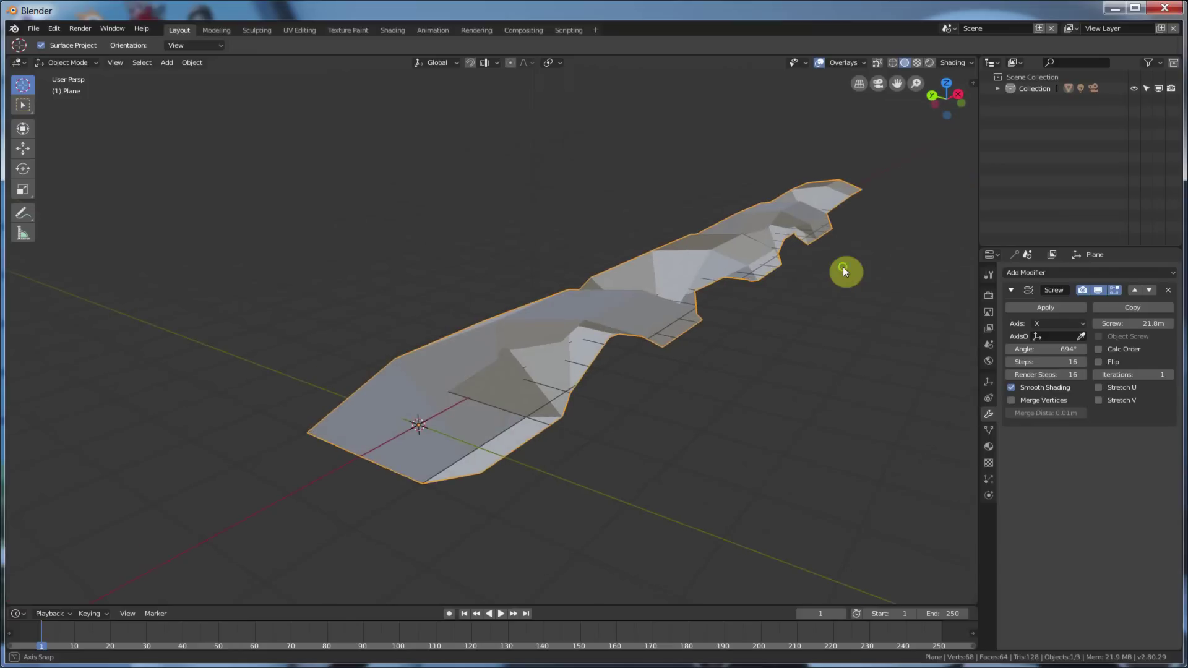
pyautogui.moveTo(1046, 362); pyautogui.dragTo(1076, 362)
pyautogui.moveTo(1046, 374); pyautogui.dragTo(1077, 374)
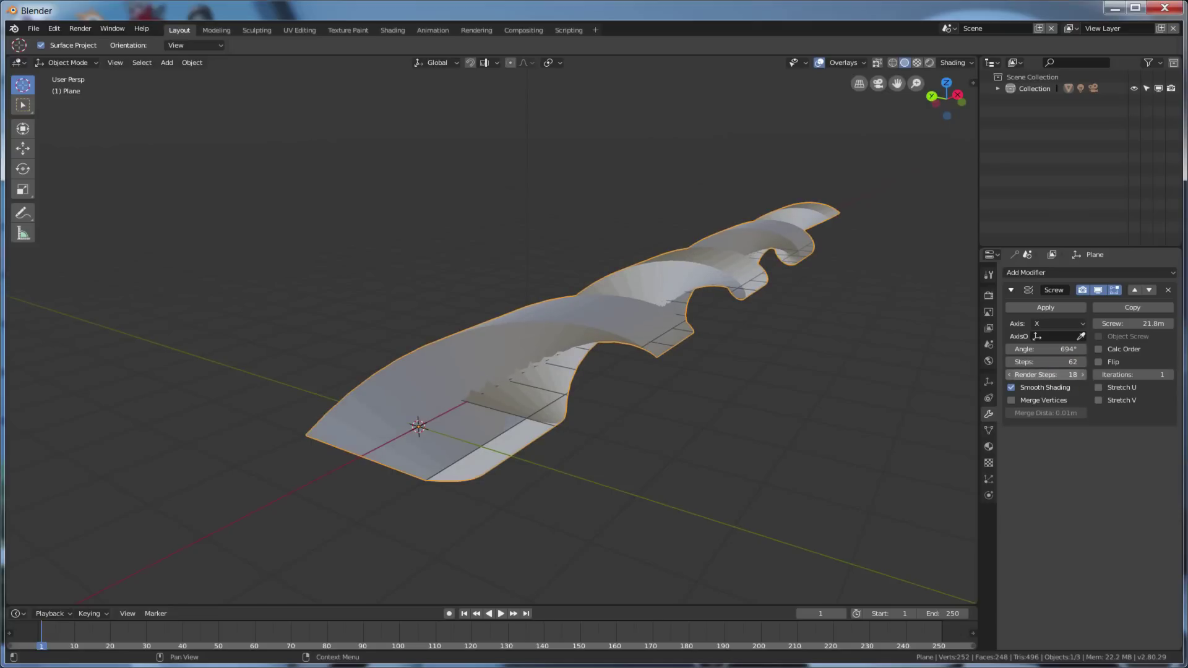
# Toggle Merge Vertices on and off, then enable Smooth Shading on the screw
pyautogui.moveTo(1060, 375); pyautogui.dragTo(1061, 371)
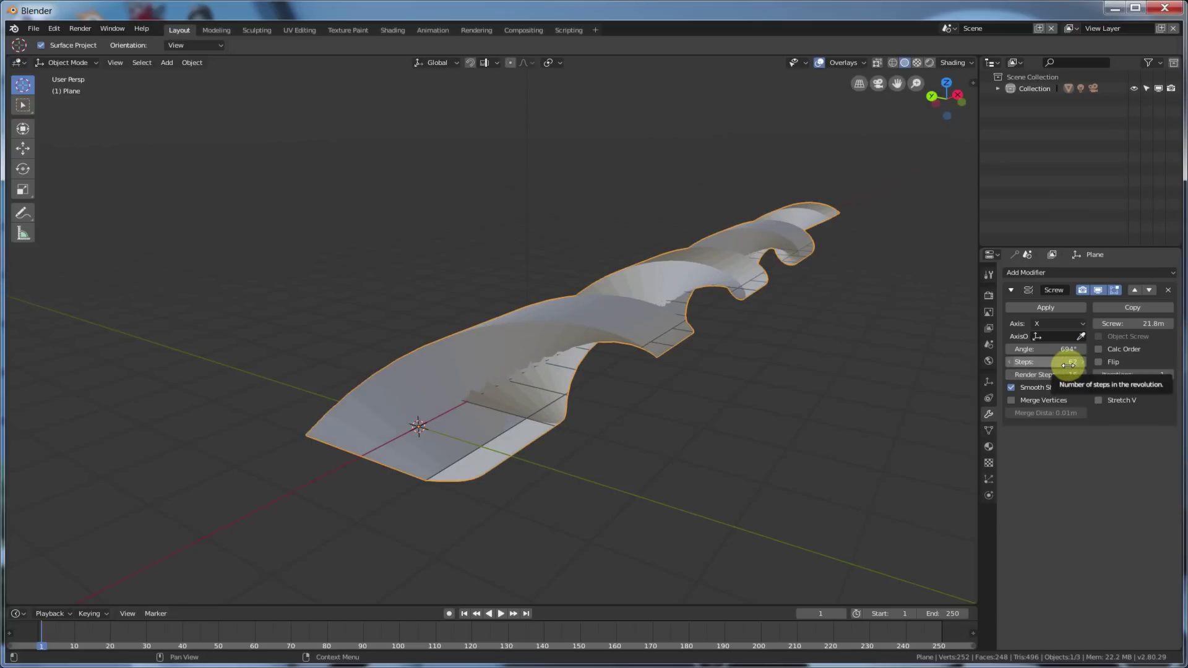
pyautogui.click(1015, 401)
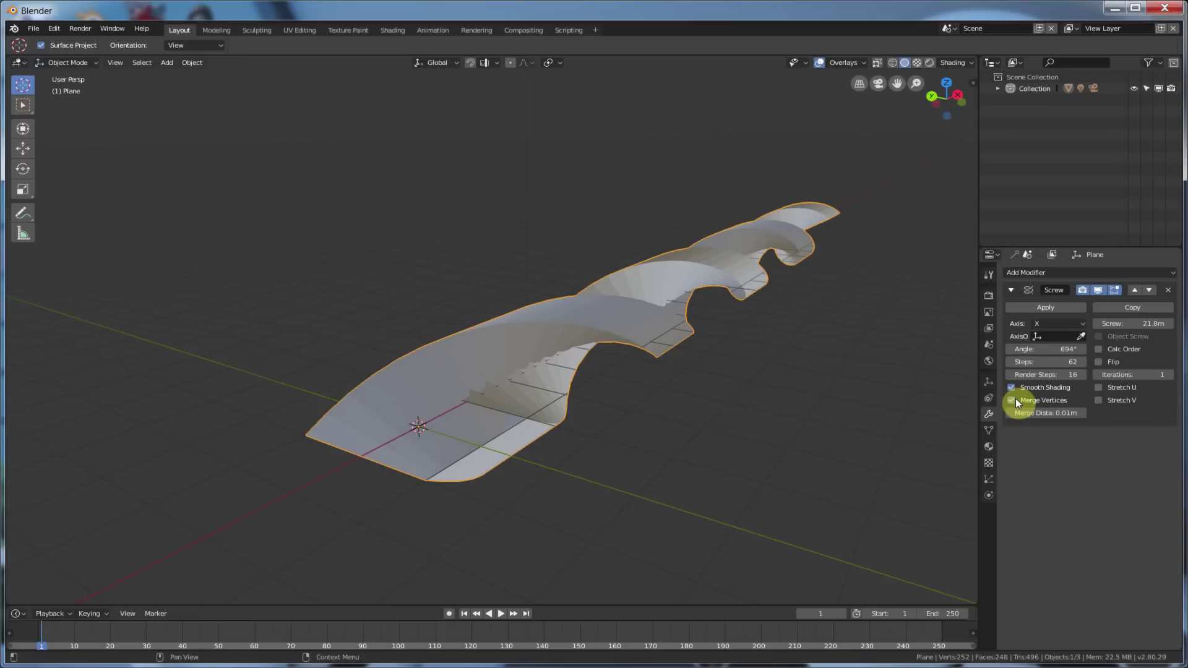
pyautogui.click(1012, 401)
pyautogui.click(1012, 387)
pyautogui.moveTo(521, 354)
pyautogui.mouseDown(button='middle')
pyautogui.moveTo(532, 347)
pyautogui.moveTo(523, 356)
pyautogui.mouseUp(button='middle')
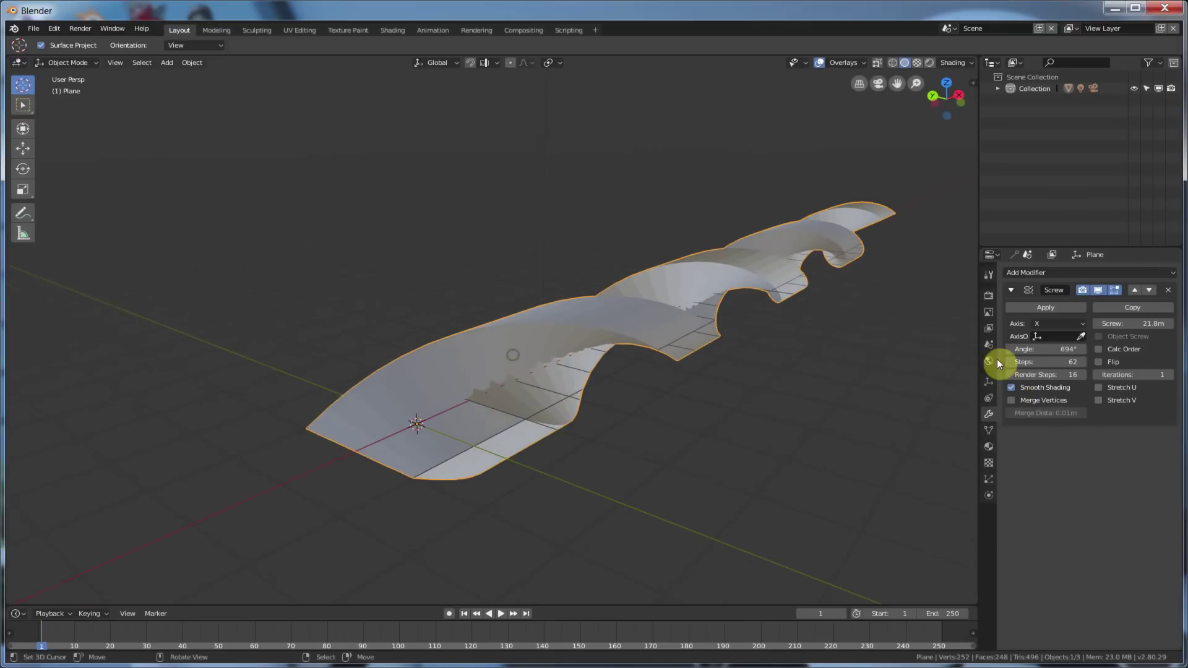
# Test Calc Order, raise Iterations and return them to 1, then try Stretch
pyautogui.click(1099, 349)
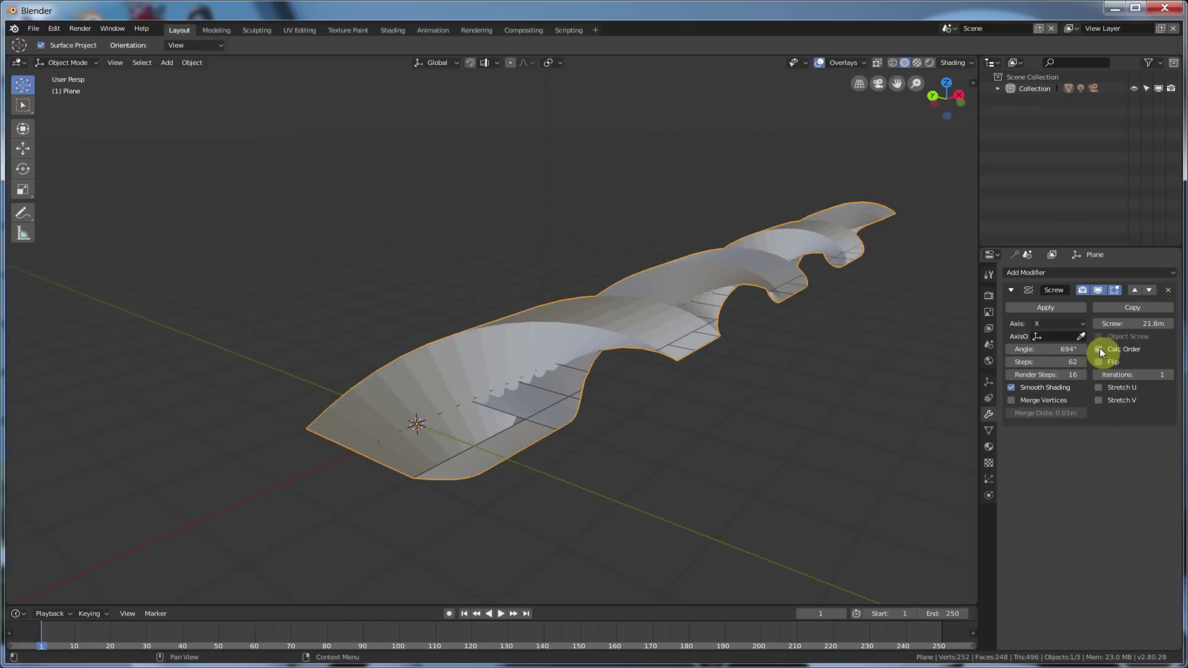
pyautogui.click(1100, 349)
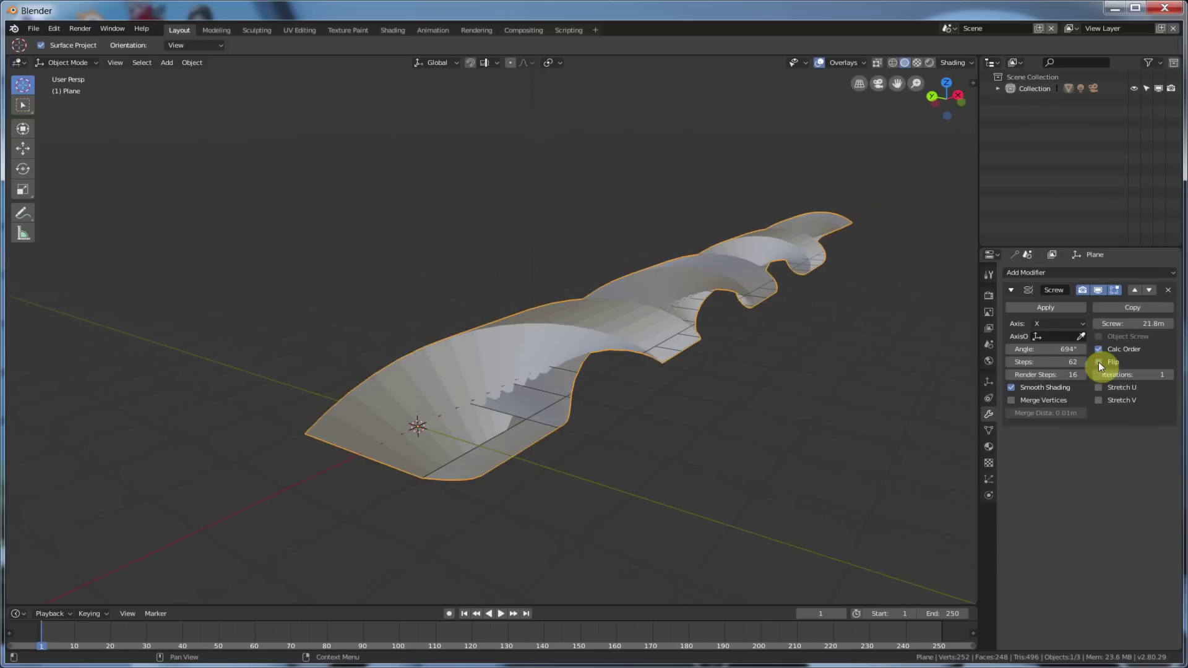
pyautogui.moveTo(1136, 375)
pyautogui.mouseDown()
pyautogui.moveTo(1167, 374)
pyautogui.moveTo(1142, 375)
pyautogui.mouseUp()
pyautogui.moveTo(807, 366); pyautogui.dragTo(829, 368, button='middle')
pyautogui.moveTo(1150, 375); pyautogui.dragTo(1114, 374)
pyautogui.moveTo(835, 348); pyautogui.dragTo(924, 376, button='middle')
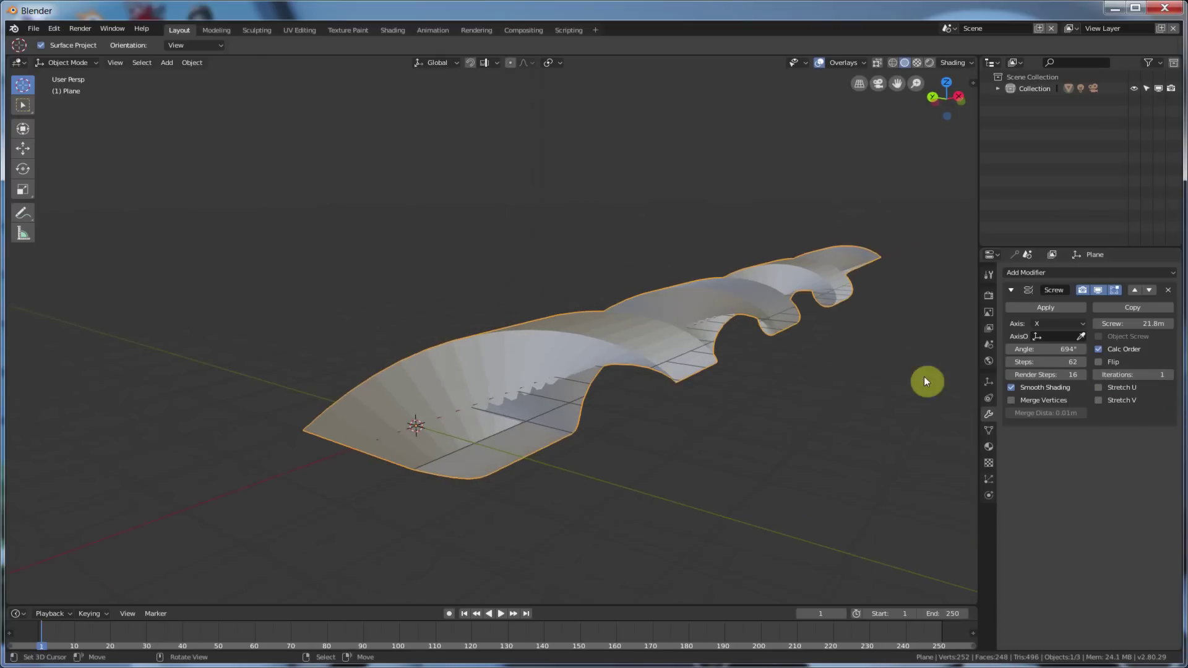
pyautogui.click(1099, 401)
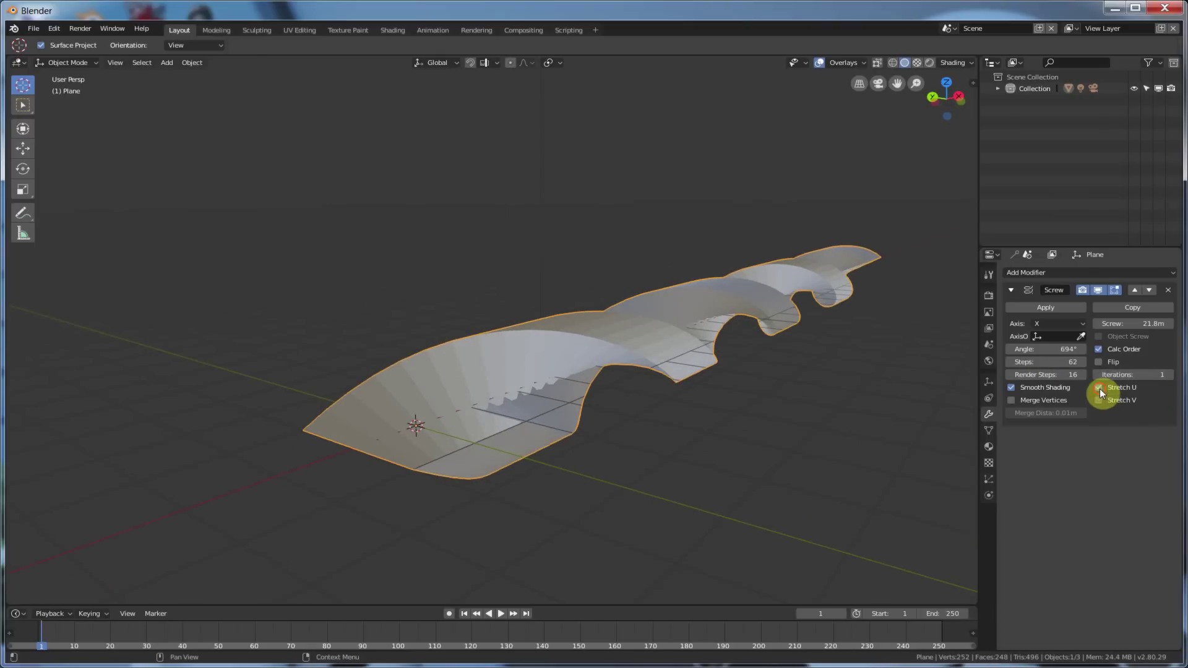
pyautogui.moveTo(597, 328); pyautogui.dragTo(604, 329, button='middle')
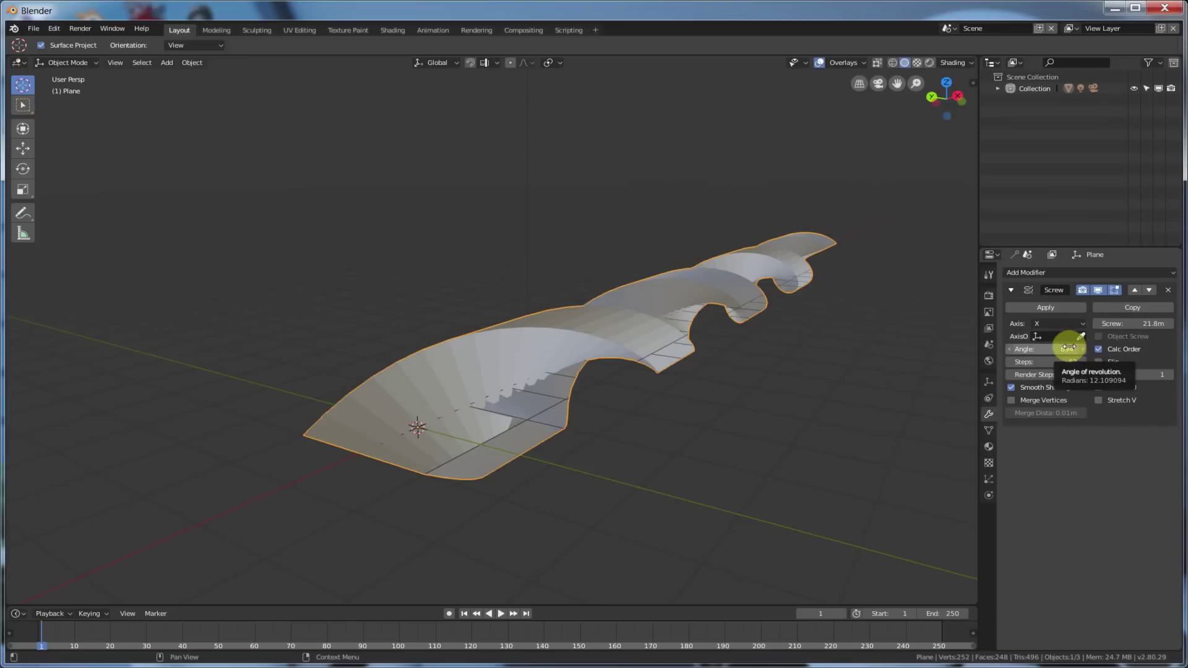
# Replace the Screw modifier with a fresh one, giving a 360° ring around Z
pyautogui.click(1168, 290)
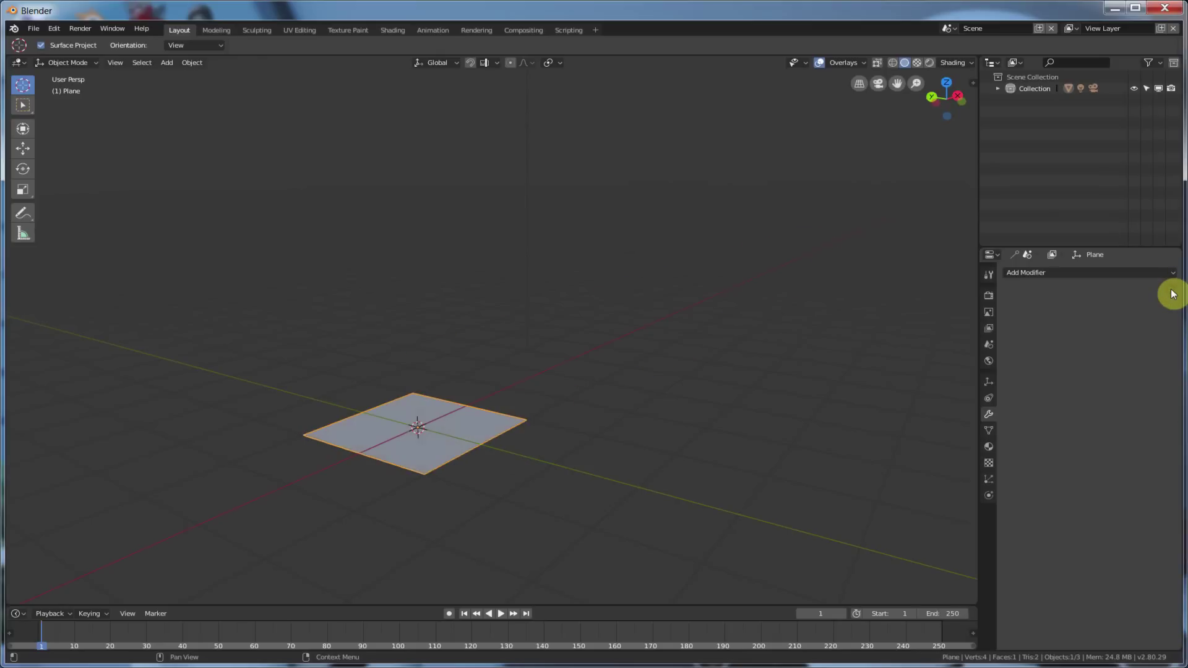
pyautogui.click(1045, 276)
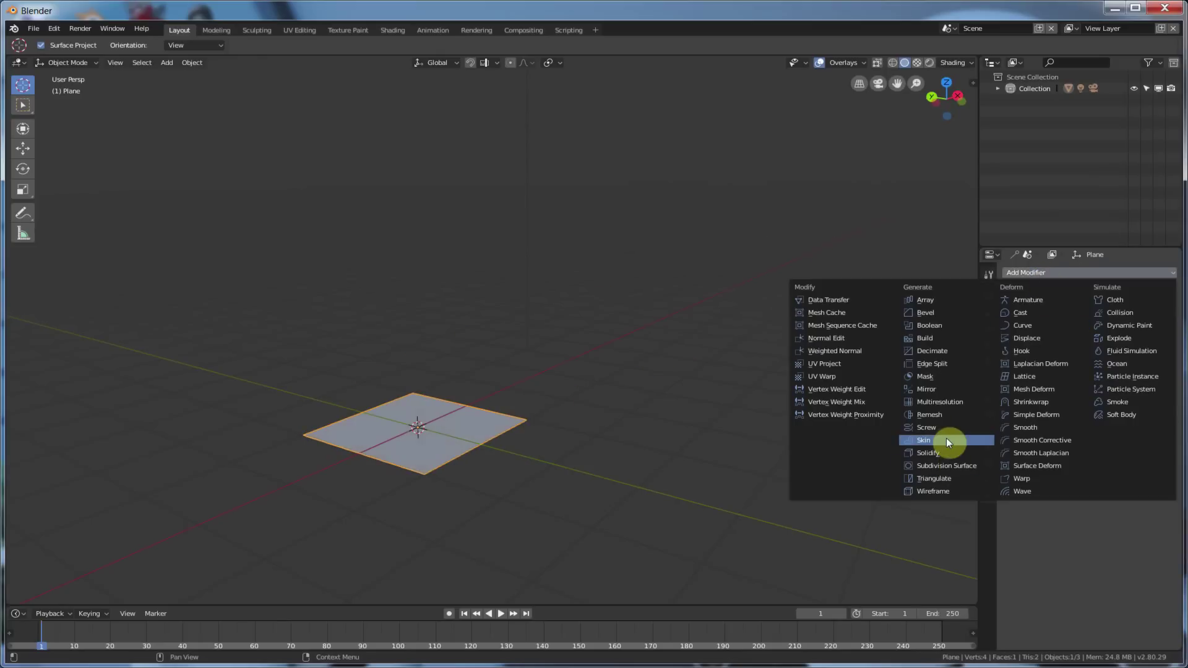
pyautogui.click(927, 427)
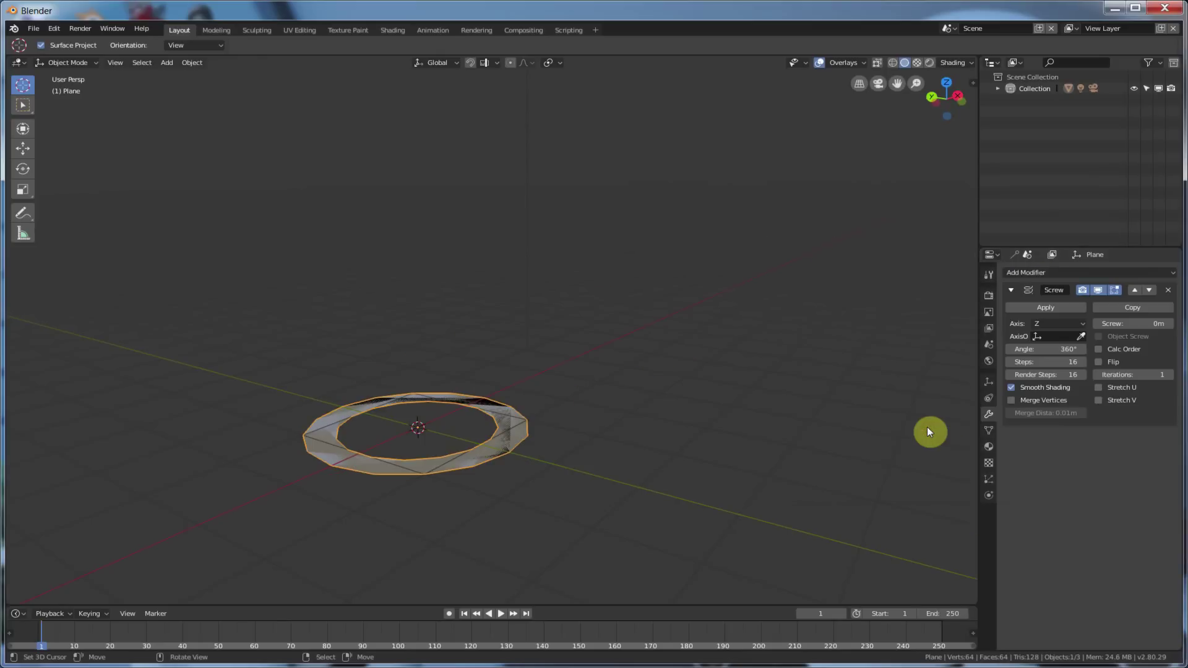
pyautogui.moveTo(482, 440); pyautogui.dragTo(584, 414, button='middle')
pyautogui.scroll(1, 583, 411)
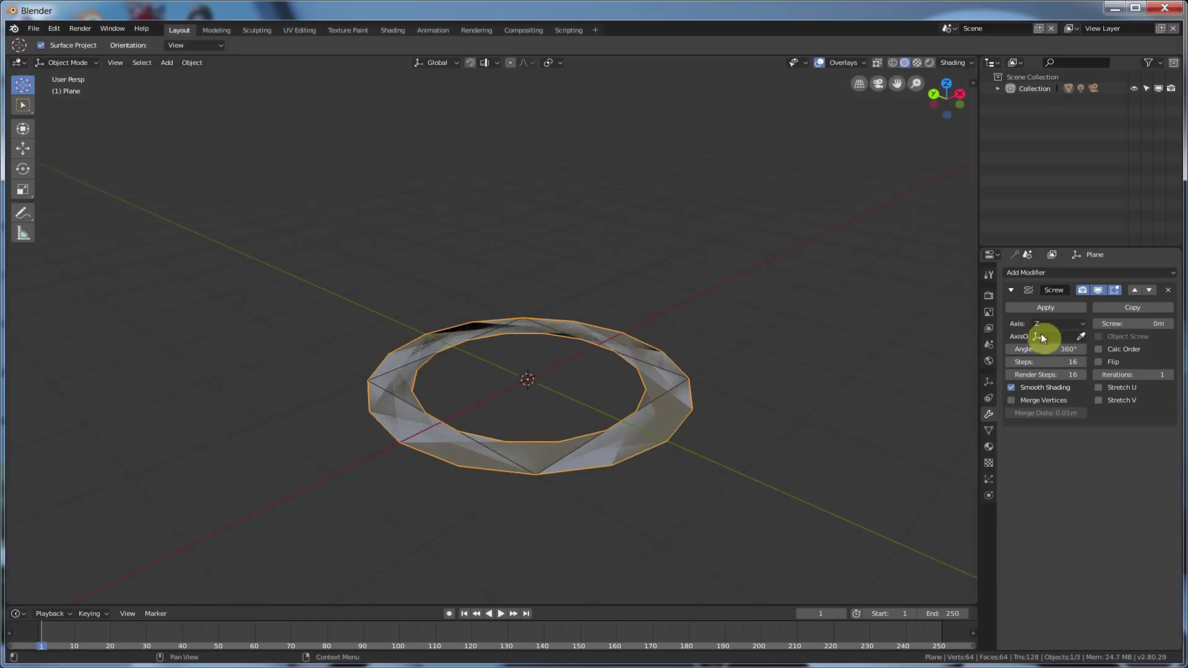
pyautogui.moveTo(650, 371); pyautogui.dragTo(545, 379, button='middle')
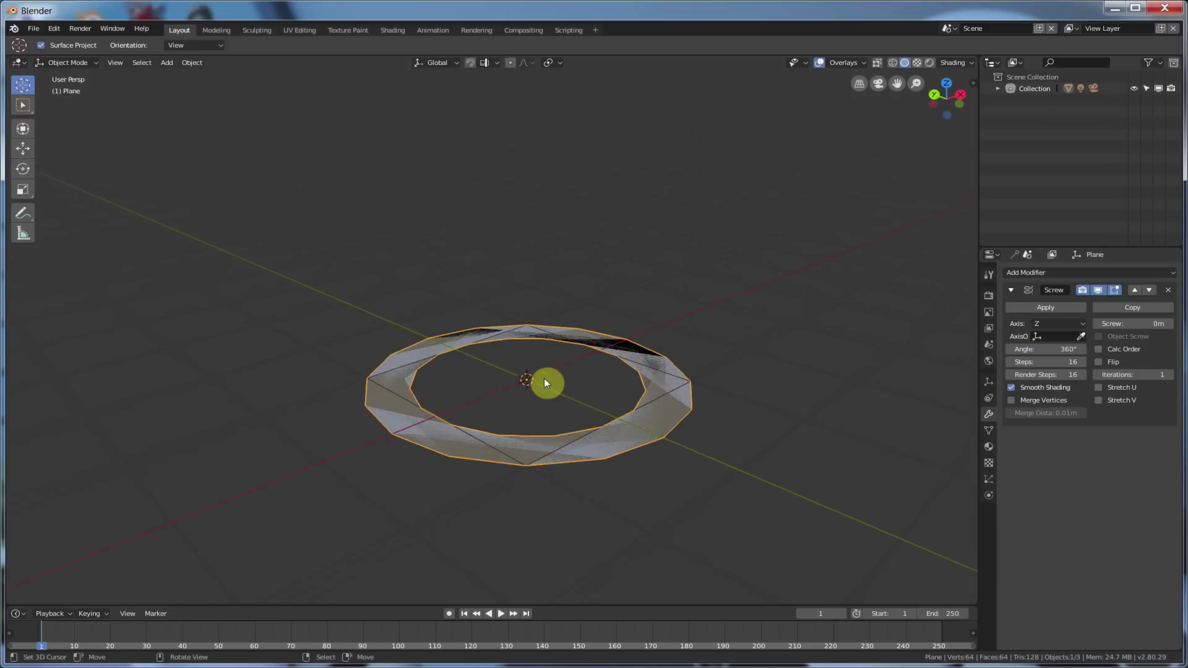
# Add a Plain Axes Empty at the world origin and reselect the plane
pyautogui.click(165, 63)
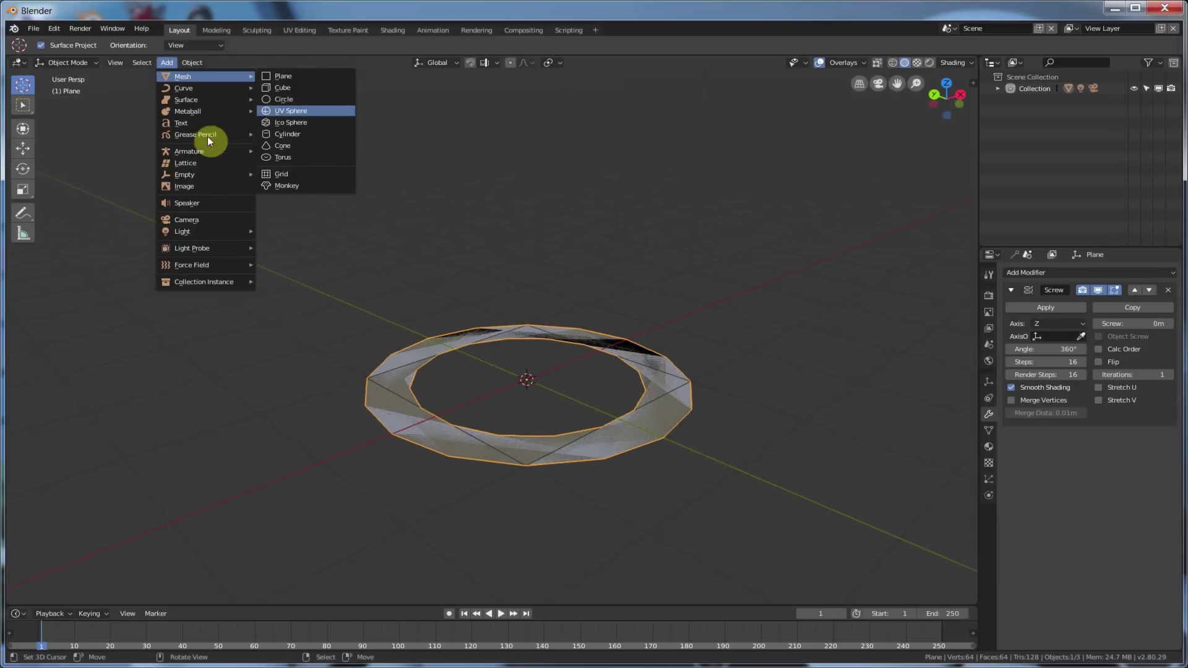
pyautogui.moveTo(188, 176)
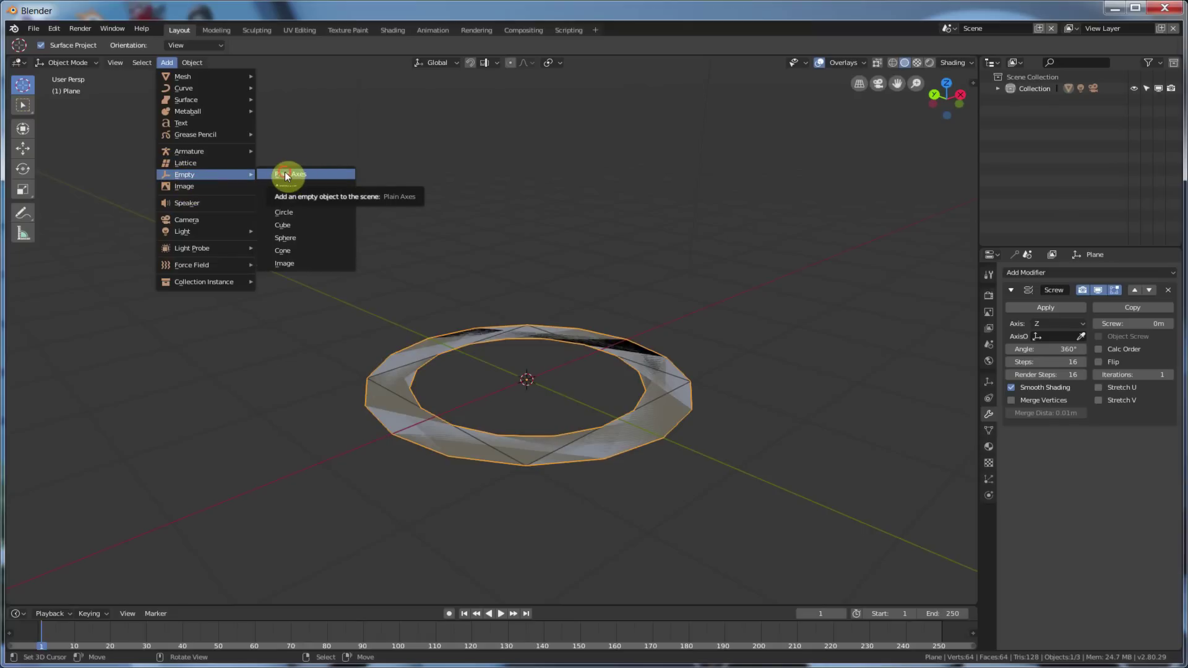
pyautogui.click(285, 174)
pyautogui.moveTo(536, 380)
pyautogui.mouseDown(button='middle')
pyautogui.moveTo(518, 369)
pyautogui.moveTo(523, 378)
pyautogui.mouseUp(button='middle')
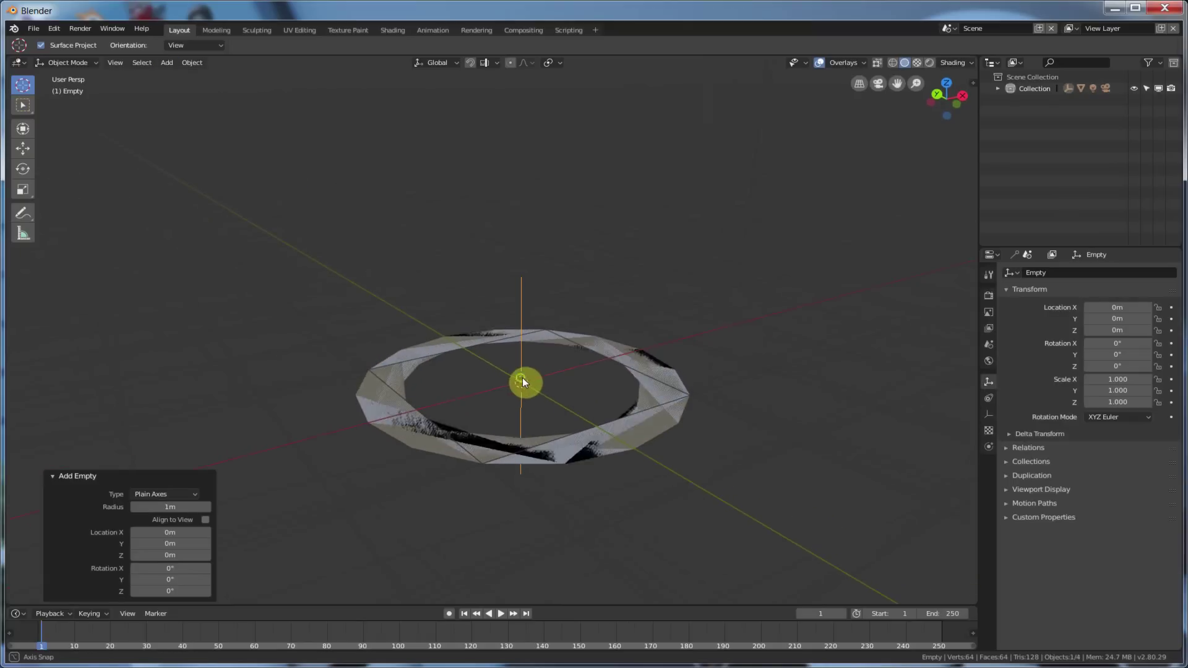
pyautogui.click(657, 368)
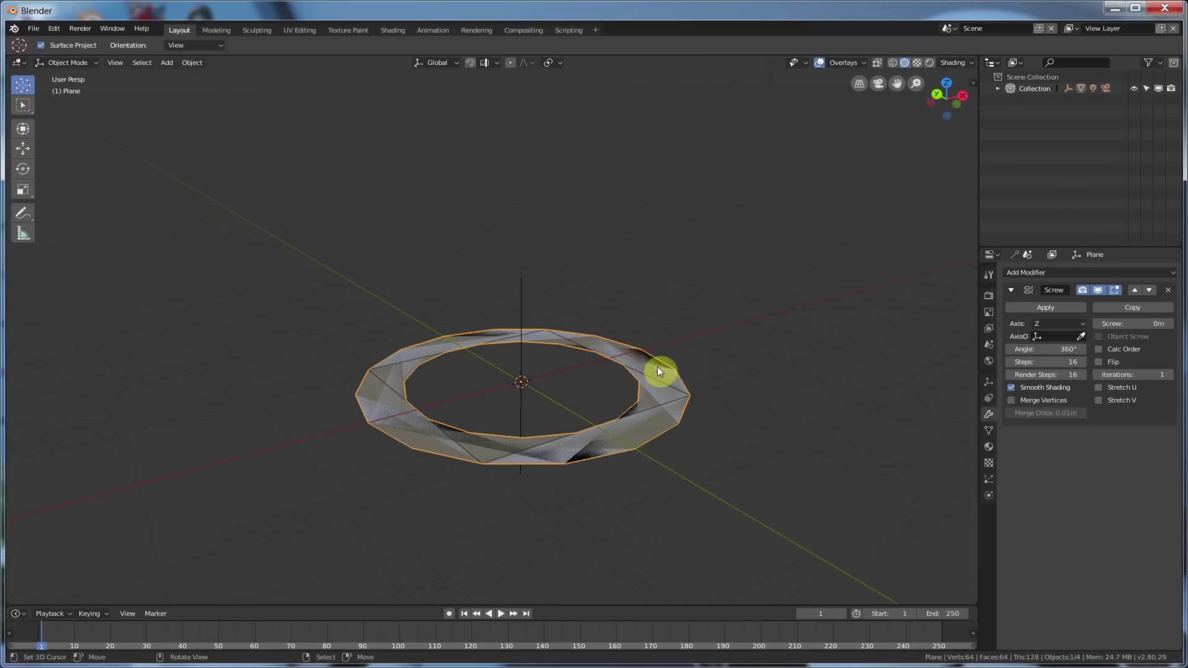
# Set the Empty as the Screw modifier's axis object and select the Empty
pyautogui.click(1036, 337)
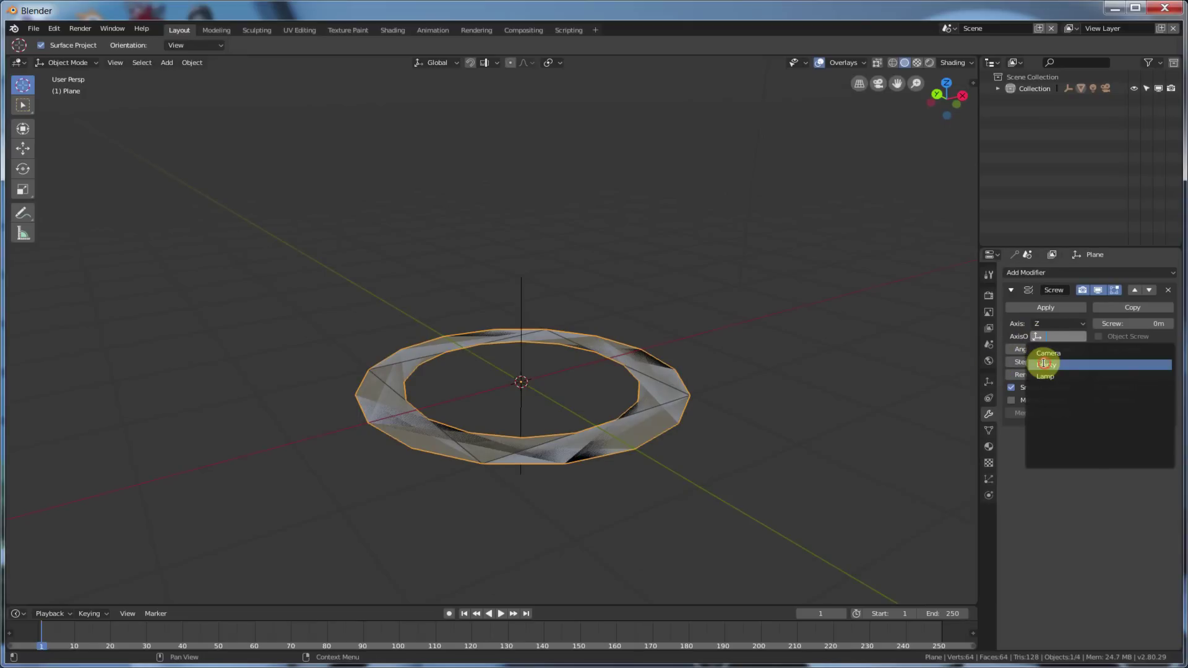
pyautogui.click(1044, 364)
pyautogui.click(523, 308)
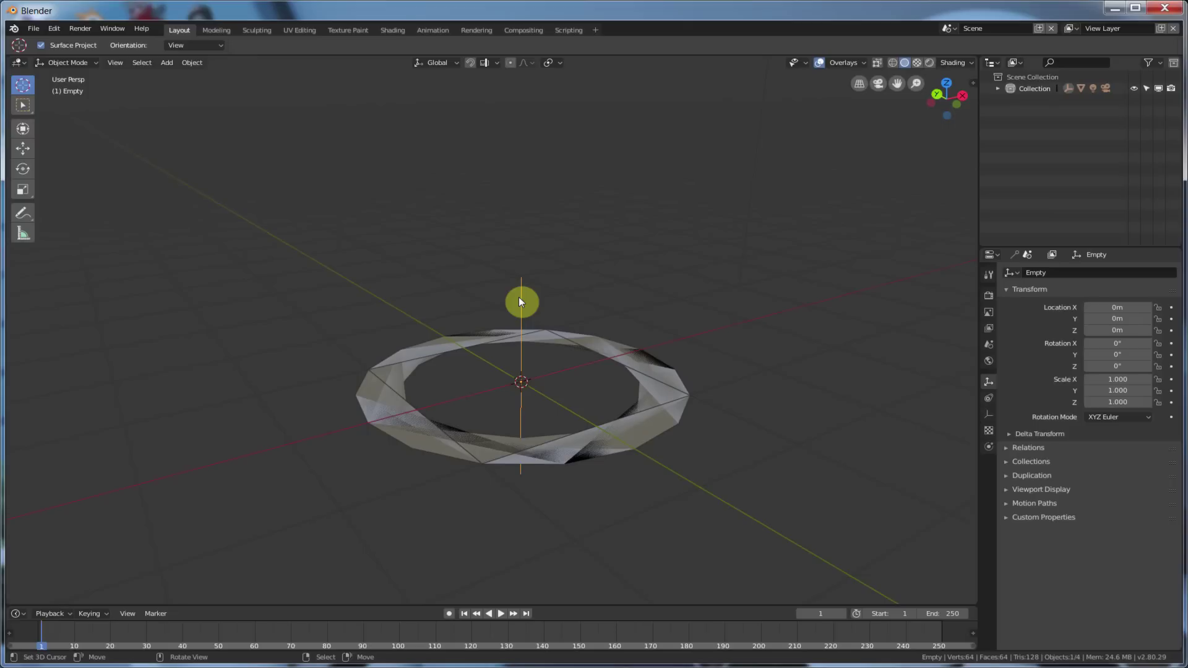
# Nudge the Empty along Z, X and Y with the Transform tool, then reselect the ring
pyautogui.hotkey('shift', 'space')
pyautogui.press('t')
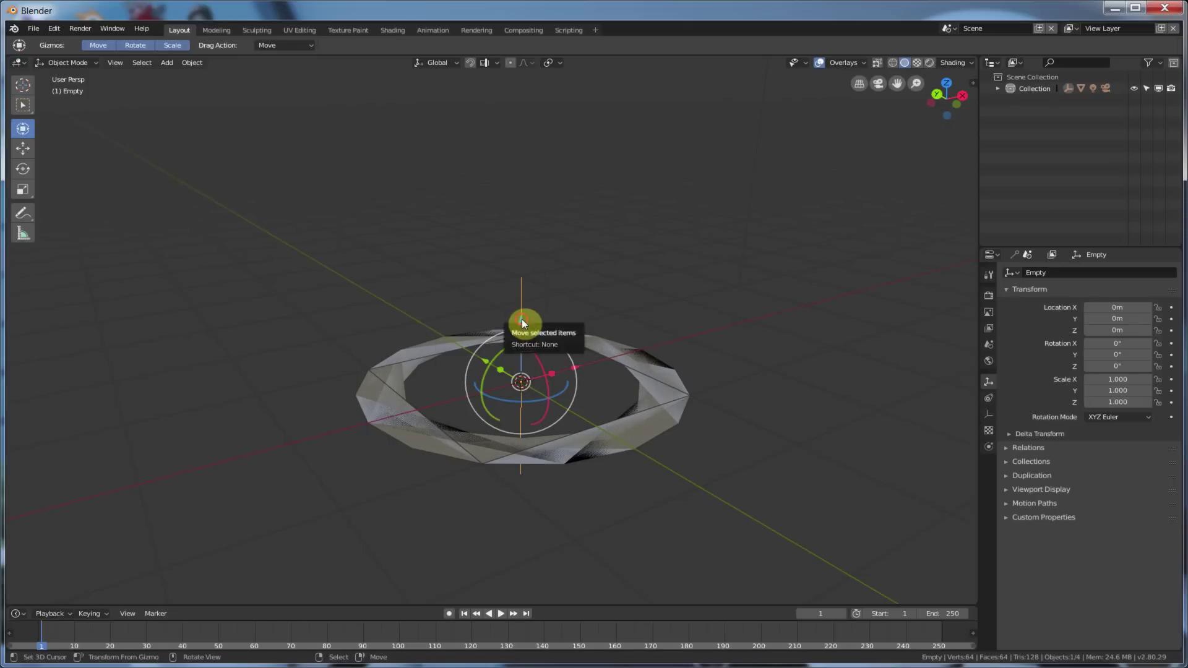
pyautogui.moveTo(523, 322)
pyautogui.mouseDown()
pyautogui.moveTo(522, 265)
pyautogui.moveTo(526, 310)
pyautogui.mouseUp()
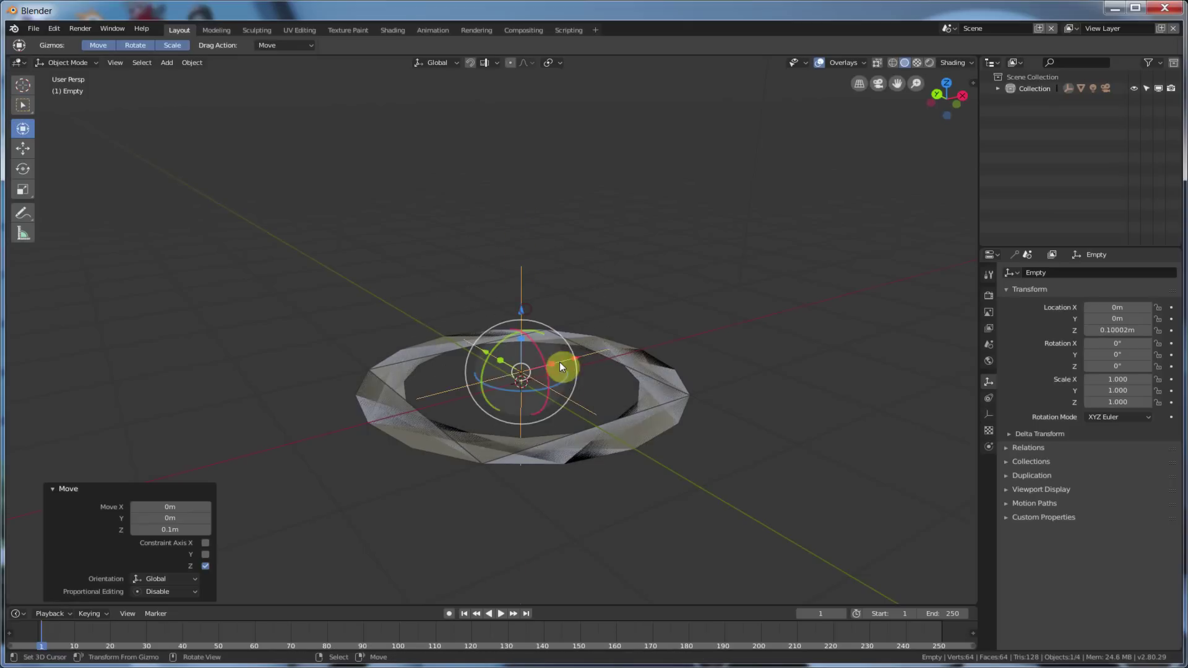
pyautogui.moveTo(573, 358); pyautogui.dragTo(605, 407)
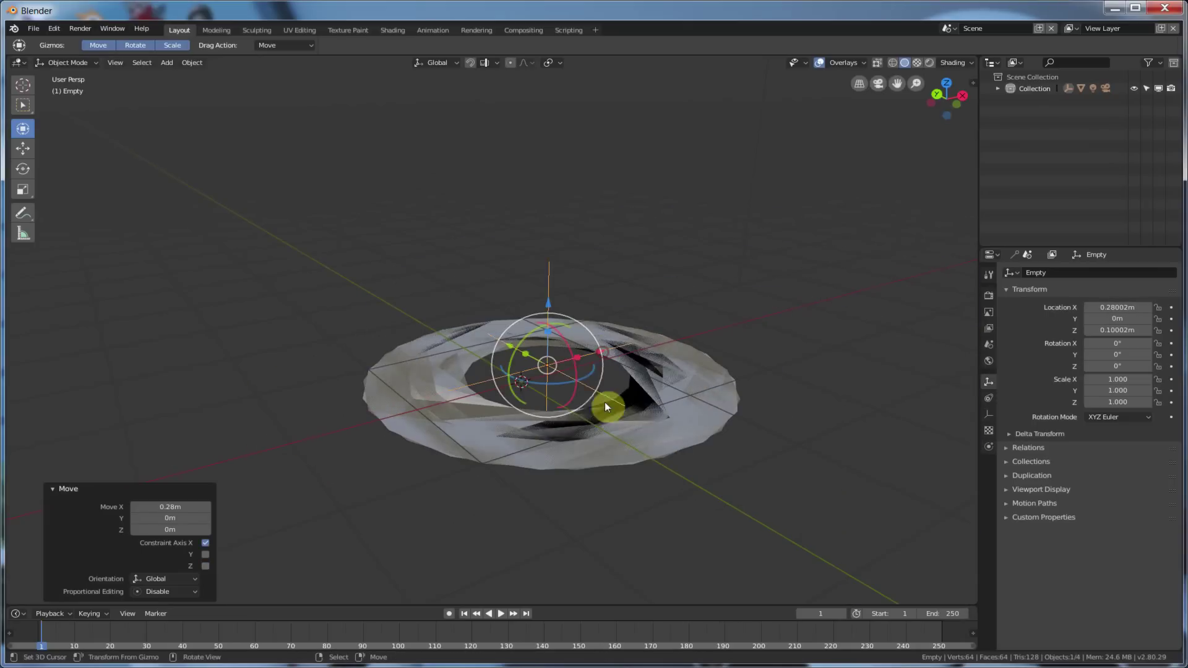
pyautogui.moveTo(511, 347); pyautogui.dragTo(541, 338)
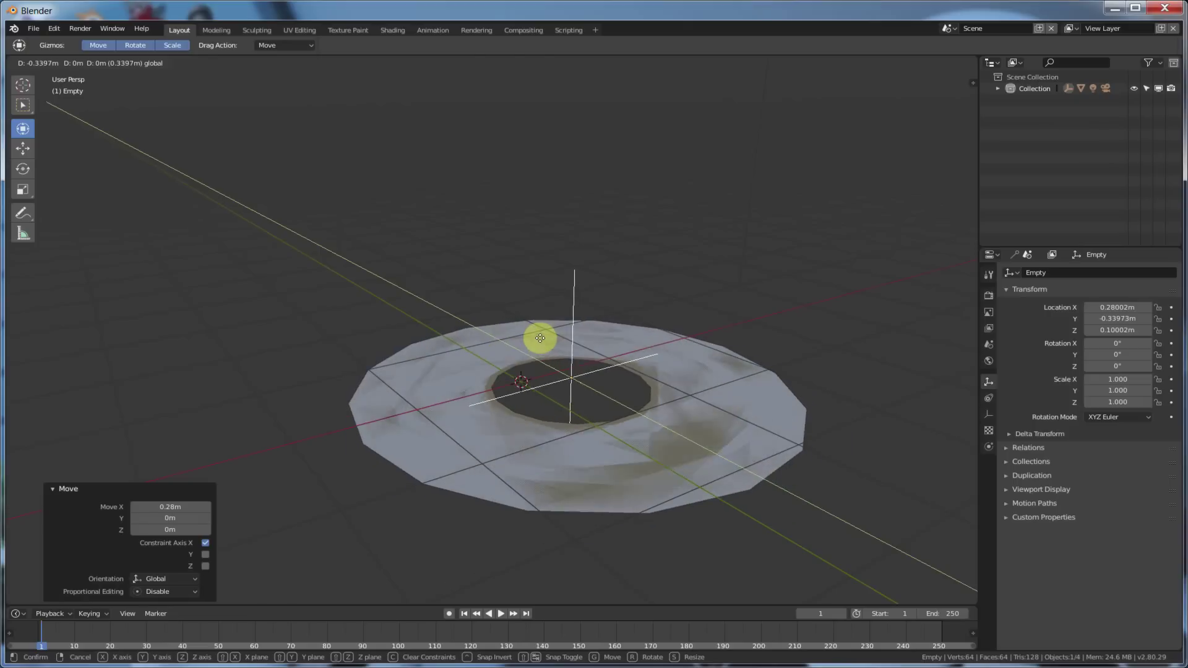
pyautogui.click(701, 391)
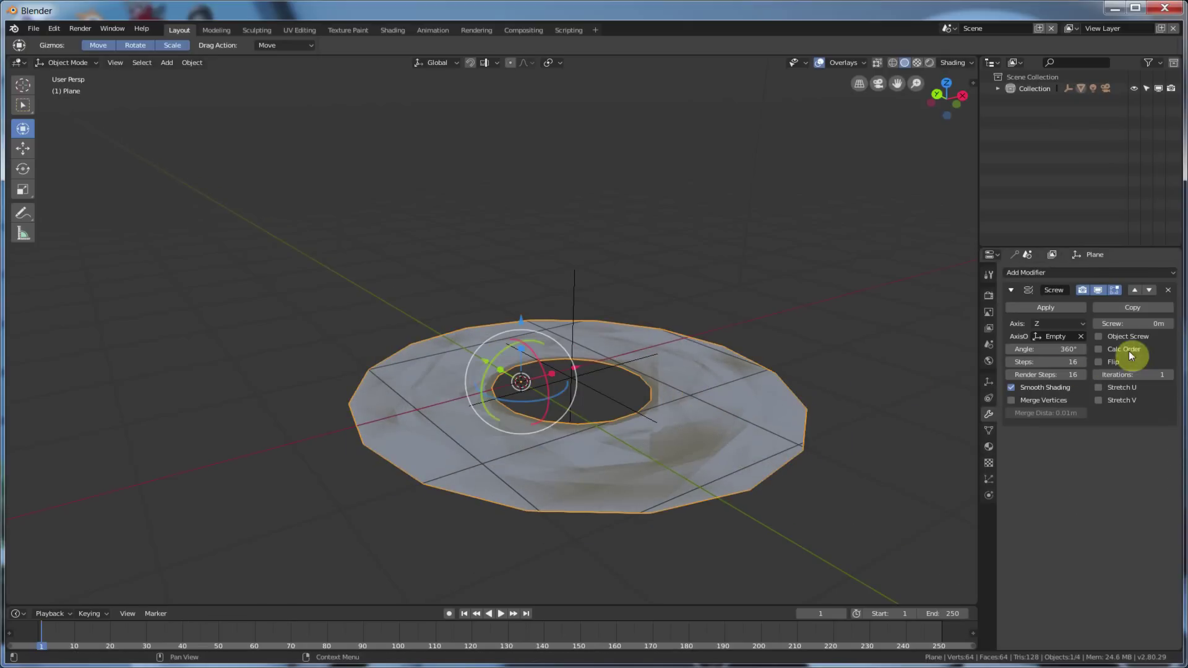
# Enable Object Screw, test rotating the Empty, then select the Empty
pyautogui.click(1099, 336)
pyautogui.moveTo(516, 324); pyautogui.dragTo(575, 401)
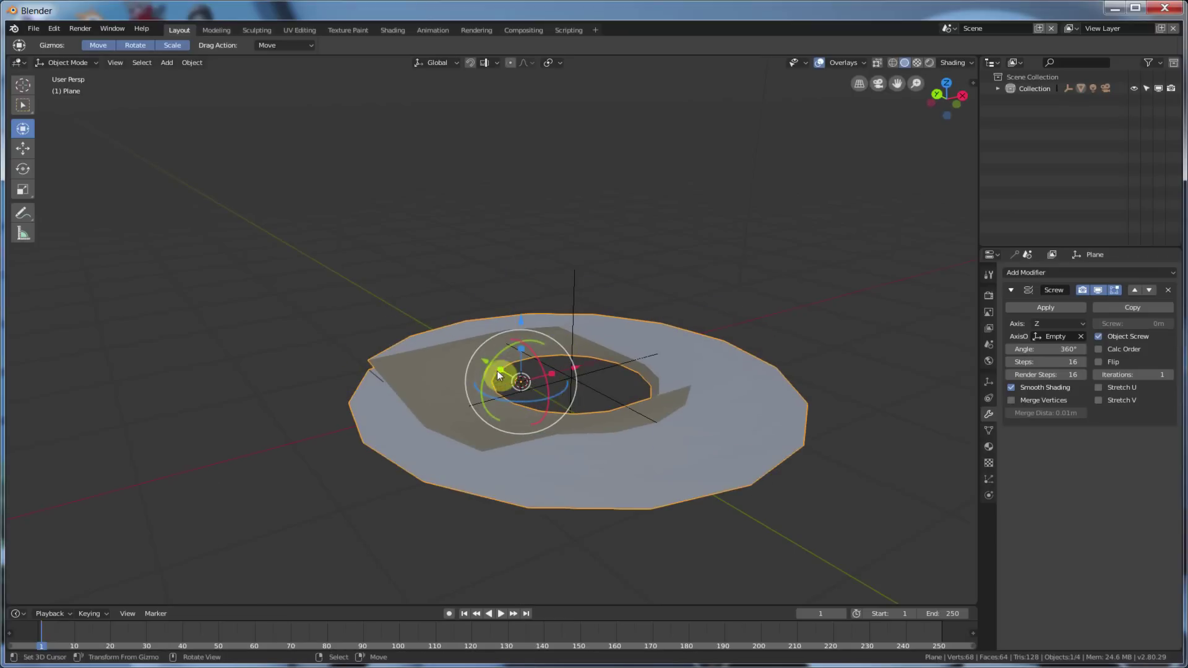
pyautogui.moveTo(485, 358); pyautogui.dragTo(605, 382)
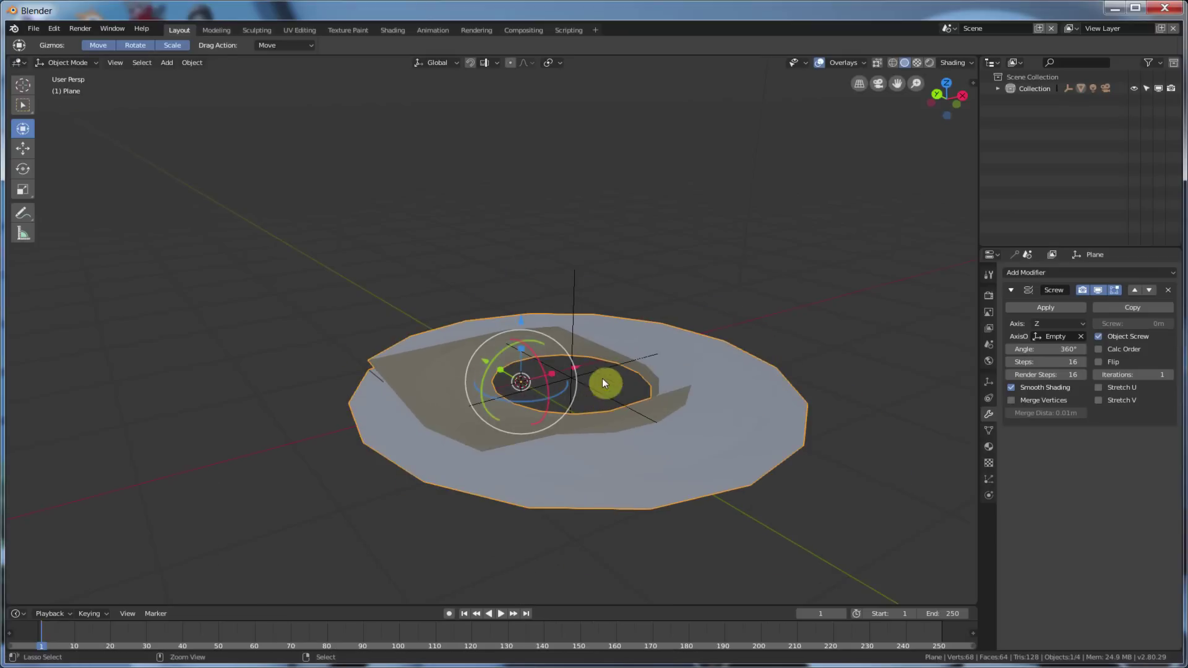
pyautogui.click(596, 367)
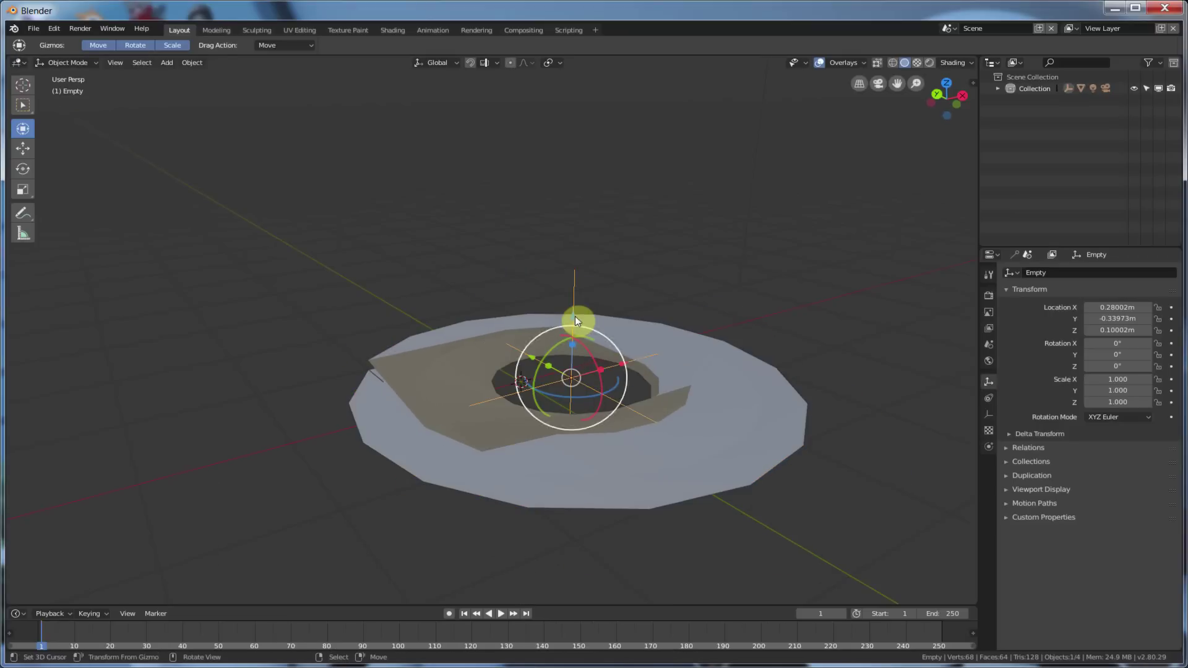
# Raise the Empty along Z to about 7.9m, stretching the spiral upward
pyautogui.moveTo(574, 317); pyautogui.dragTo(615, 110)
pyautogui.scroll(-3, 693, 179)
pyautogui.moveTo(673, 187); pyautogui.dragTo(552, 169, button='middle')
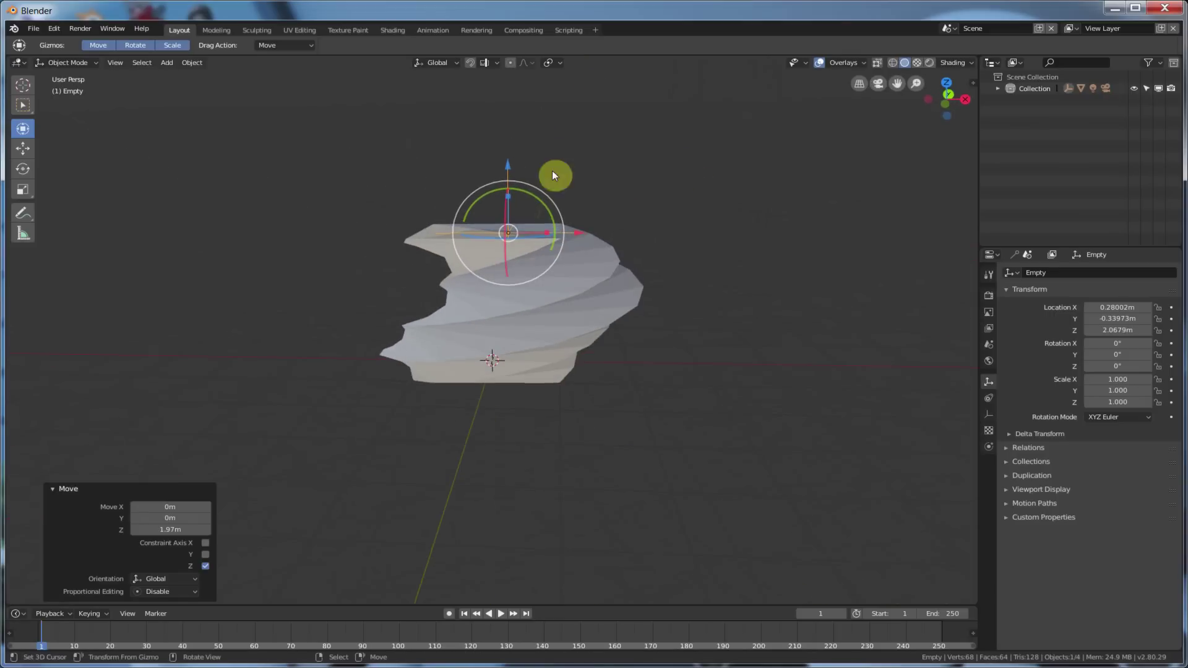
pyautogui.moveTo(512, 165); pyautogui.dragTo(661, 310)
pyautogui.keyDown('shift'); pyautogui.moveTo(661, 310); pyautogui.dragTo(628, 478, button='middle'); pyautogui.keyUp('shift')
pyautogui.scroll(2, 664, 496)
pyautogui.scroll(-3, 662, 491)
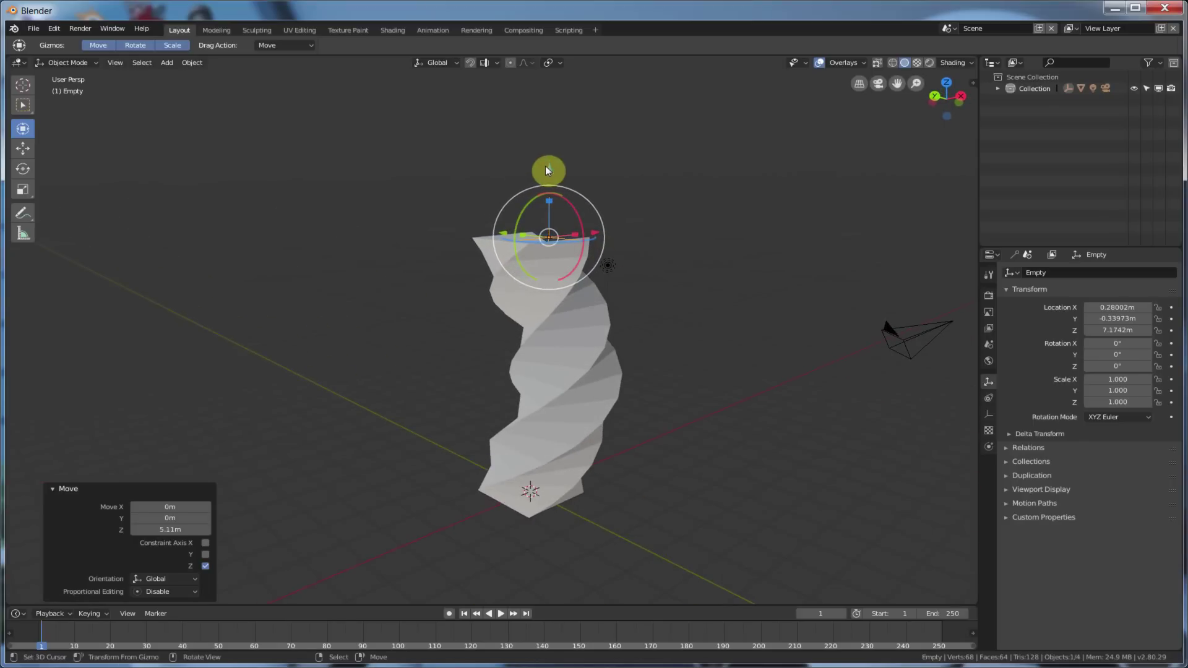
pyautogui.moveTo(549, 170); pyautogui.dragTo(557, 142)
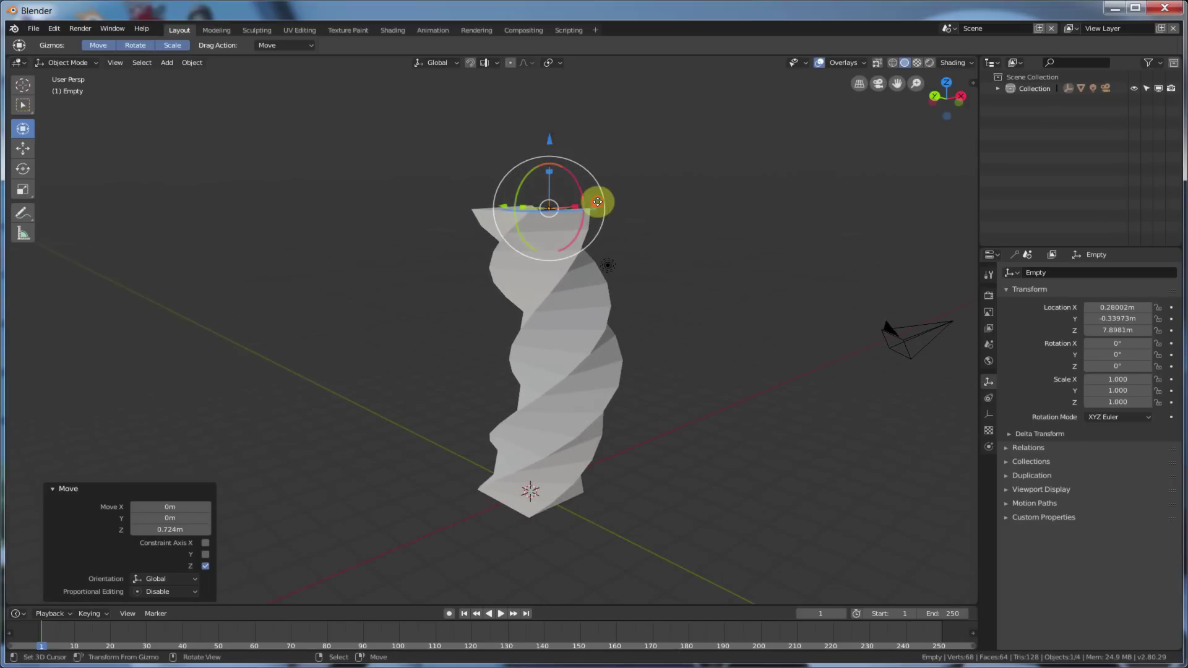
# Slide the Empty to X 1.09m to bend the column, then select the plane
pyautogui.moveTo(597, 201); pyautogui.dragTo(622, 198)
pyautogui.moveTo(695, 254); pyautogui.dragTo(660, 279, button='middle')
pyautogui.click(594, 366)
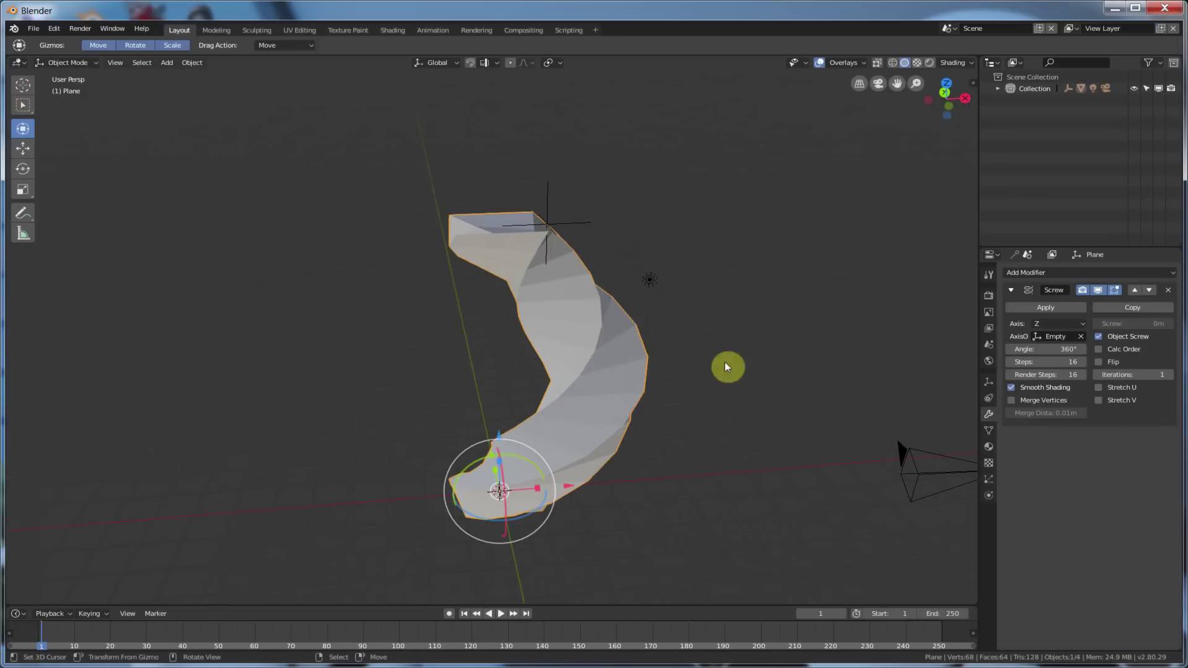
# Try the Screw modifier Axis as Y, then X, then set it back to Z
pyautogui.click(1045, 324)
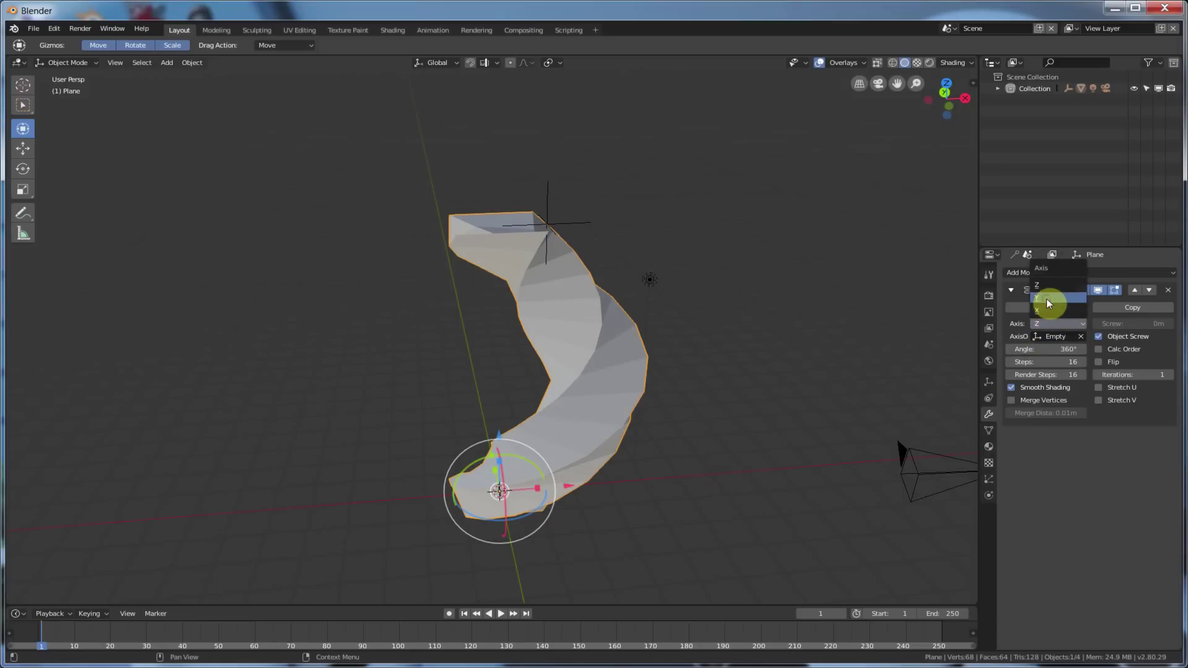
pyautogui.click(1046, 299)
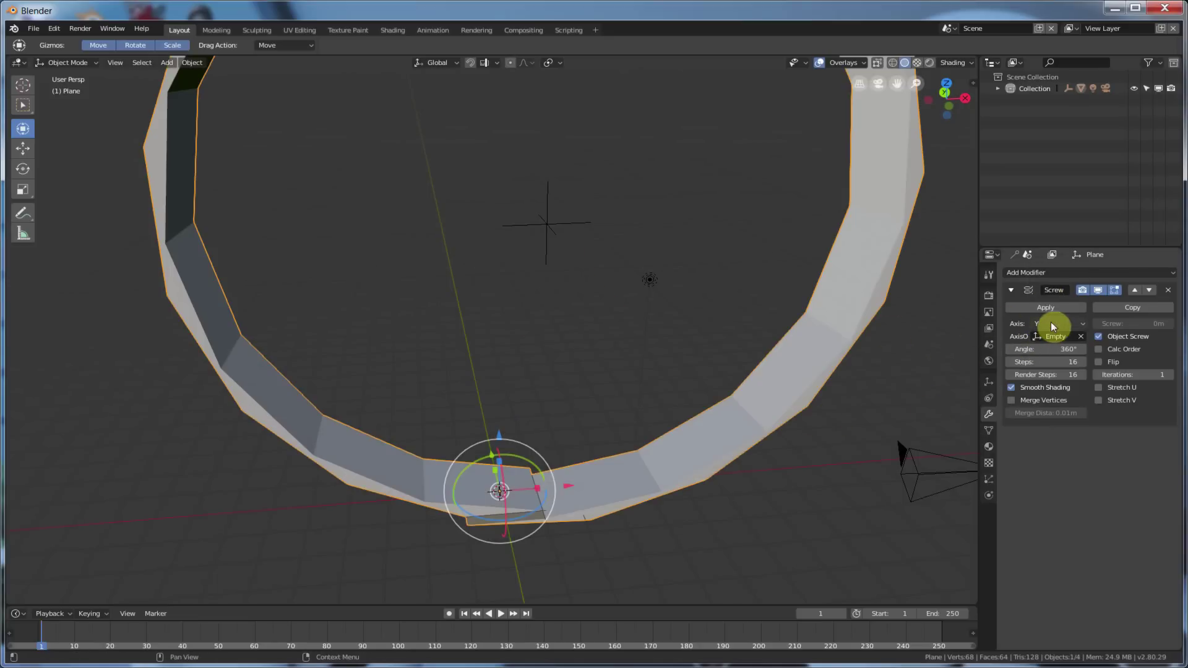
pyautogui.click(1055, 311)
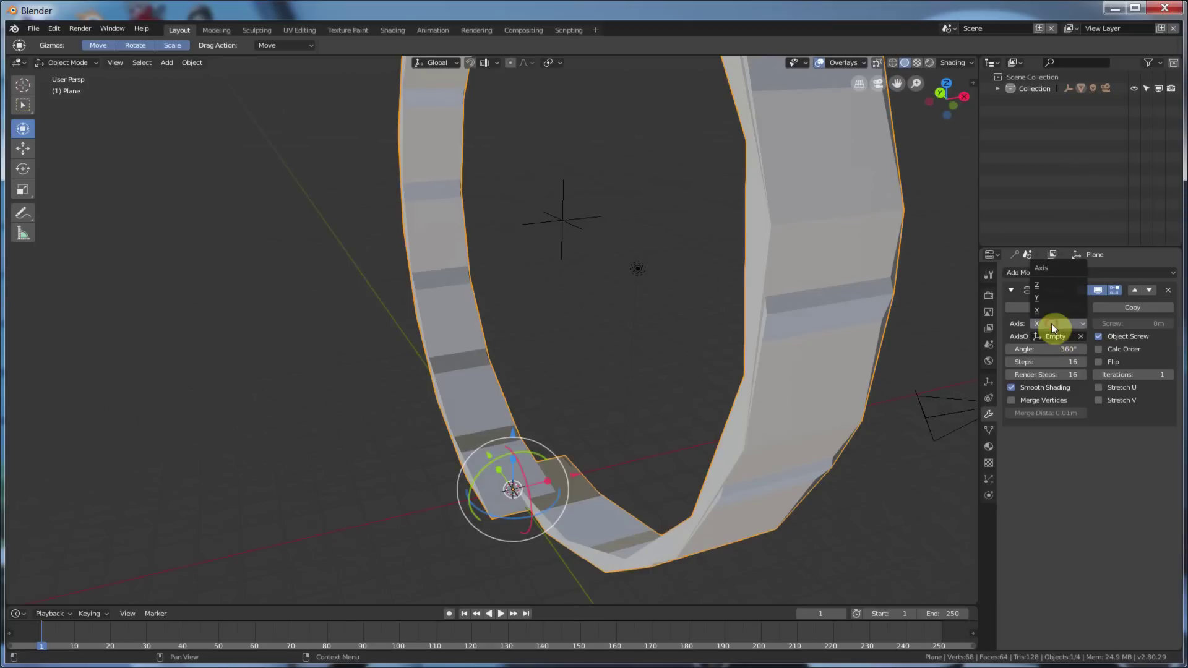
pyautogui.click(1052, 286)
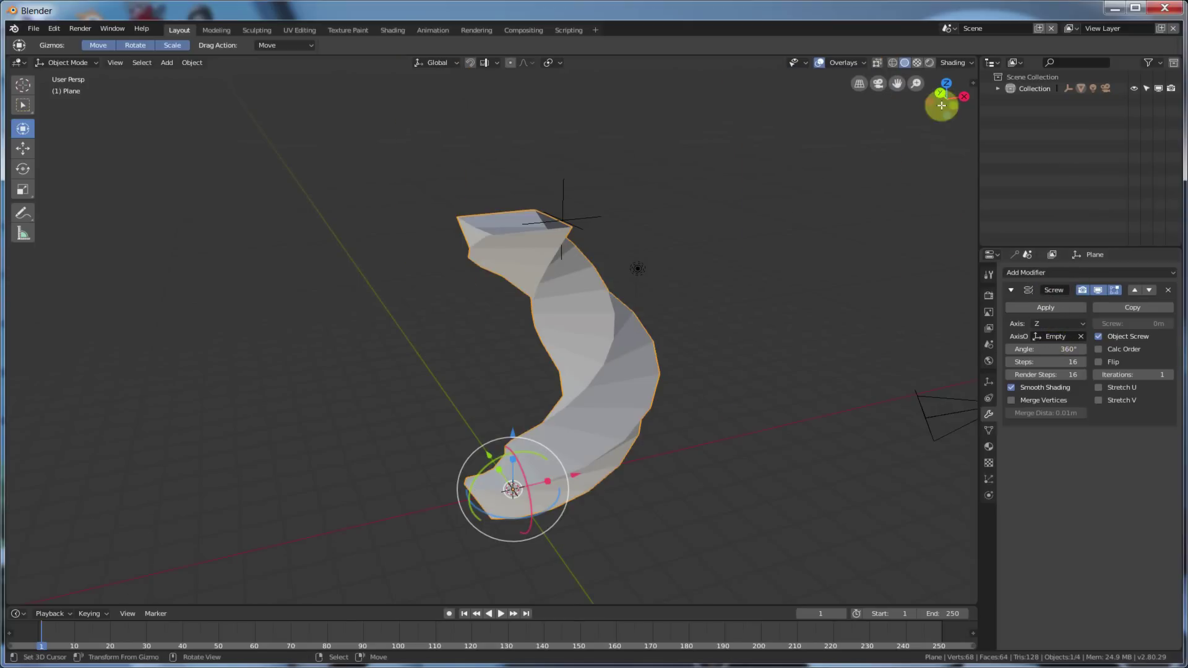
# Move the Empty up to 8.3774 m and 1.081 m along X, then reselect the spiral plane
pyautogui.moveTo(635, 233); pyautogui.dragTo(573, 185, button='middle')
pyautogui.click(563, 179)
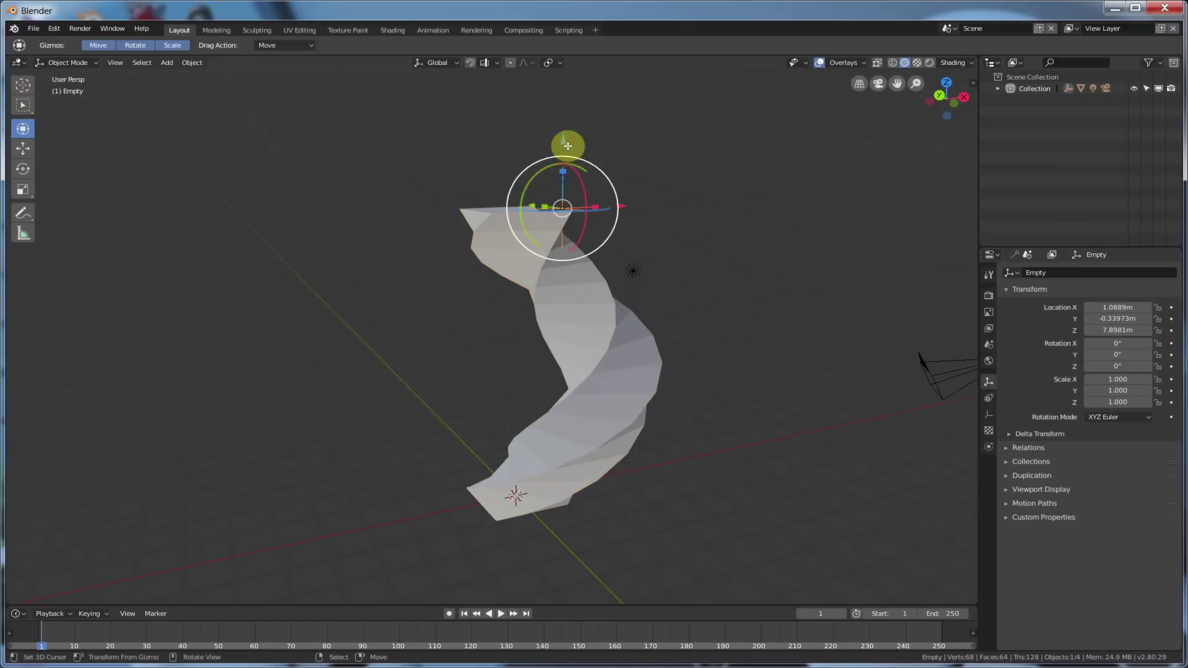
pyautogui.moveTo(566, 146); pyautogui.dragTo(594, 145)
pyautogui.moveTo(593, 146); pyautogui.dragTo(578, 226, button='middle')
pyautogui.moveTo(580, 227); pyautogui.dragTo(572, 290)
pyautogui.moveTo(571, 291); pyautogui.dragTo(777, 317, button='middle')
pyautogui.click(627, 362)
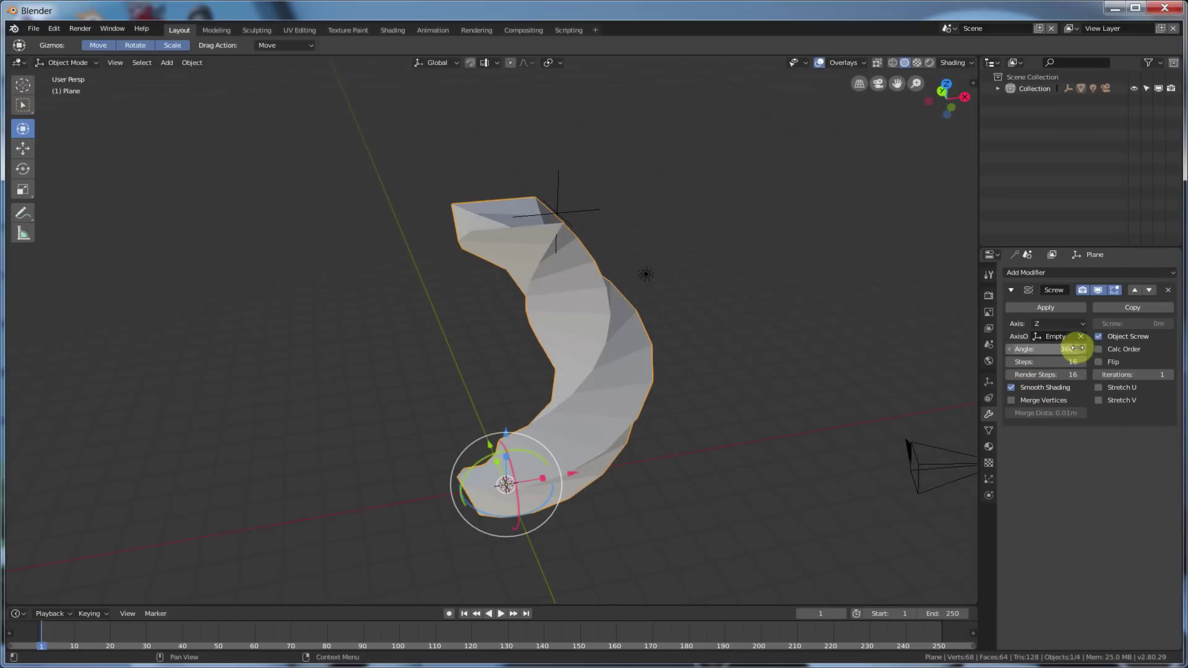
# Set Screw Angle to 301° with 39 steps, toggle Calc Order, and try Iterations 4
pyautogui.moveTo(1046, 349)
pyautogui.mouseDown()
pyautogui.moveTo(984, 349)
pyautogui.moveTo(1083, 349)
pyautogui.moveTo(1022, 362)
pyautogui.moveTo(1042, 362)
pyautogui.mouseUp()
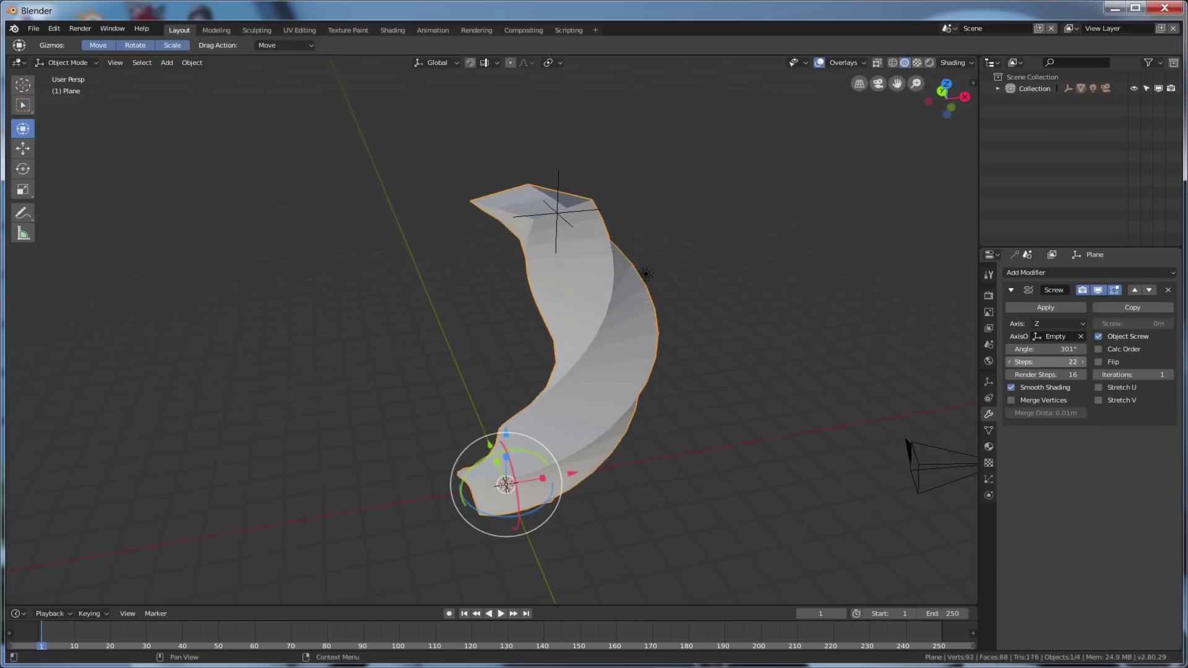
pyautogui.click(1099, 349)
pyautogui.click(1099, 349)
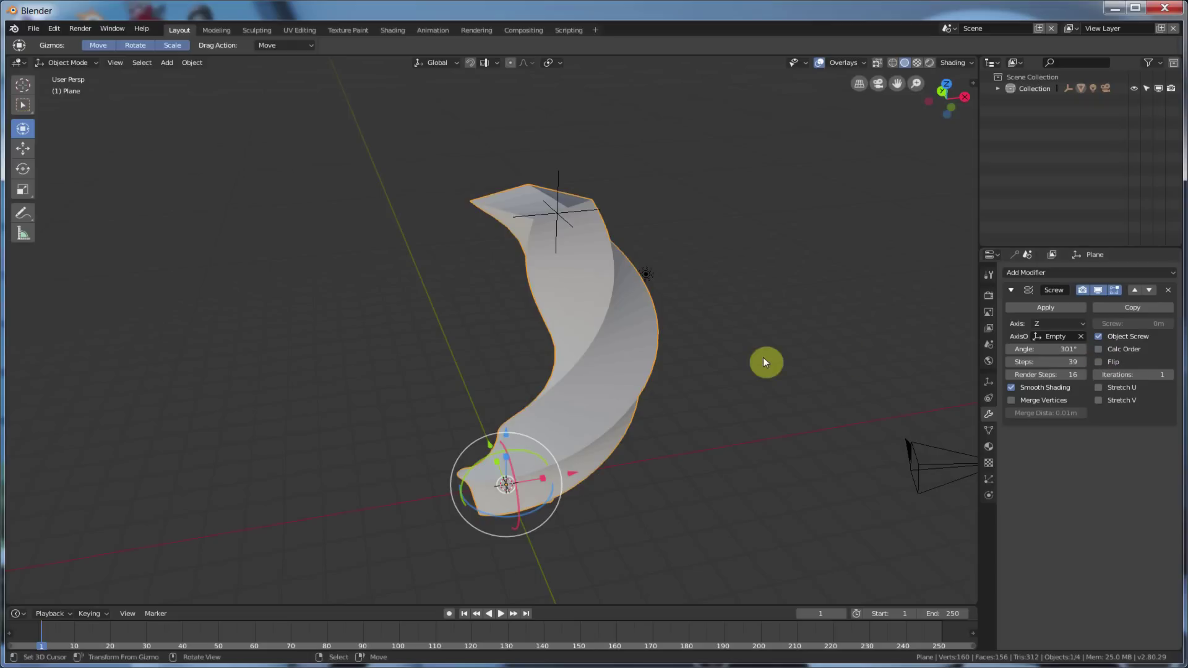
pyautogui.moveTo(763, 358); pyautogui.dragTo(774, 346, button='middle')
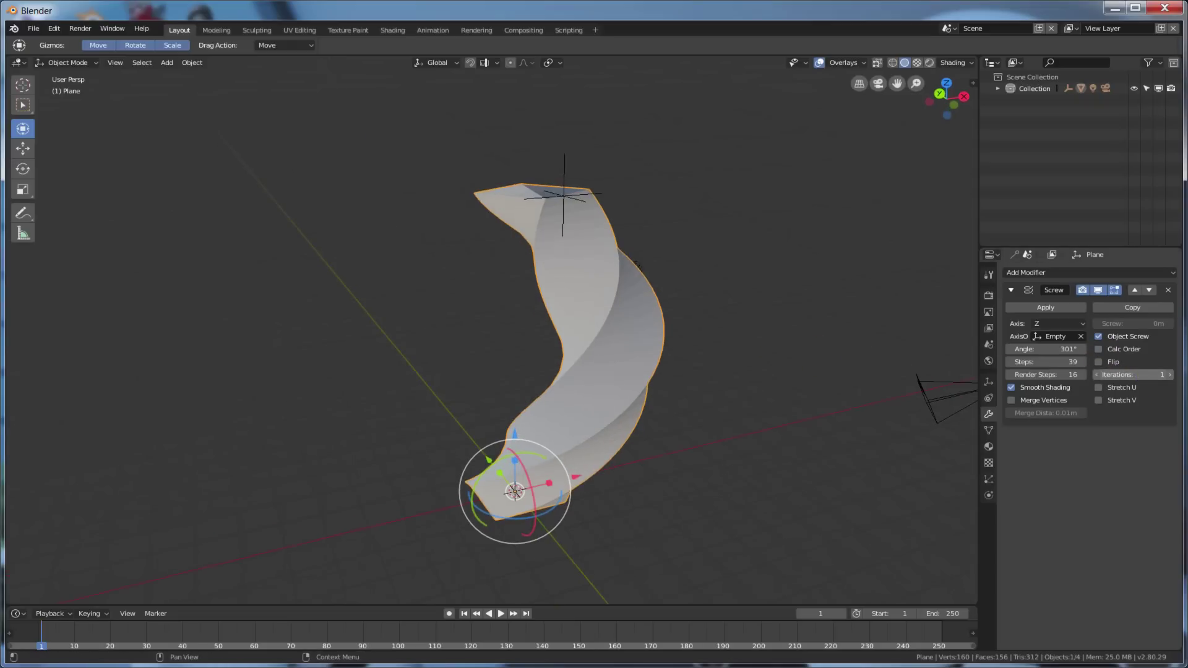
pyautogui.hotkey('ctrl', 'z')
pyautogui.hotkey('ctrl', 'shift', 'z')
pyautogui.moveTo(1132, 375); pyautogui.dragTo(700, 372)
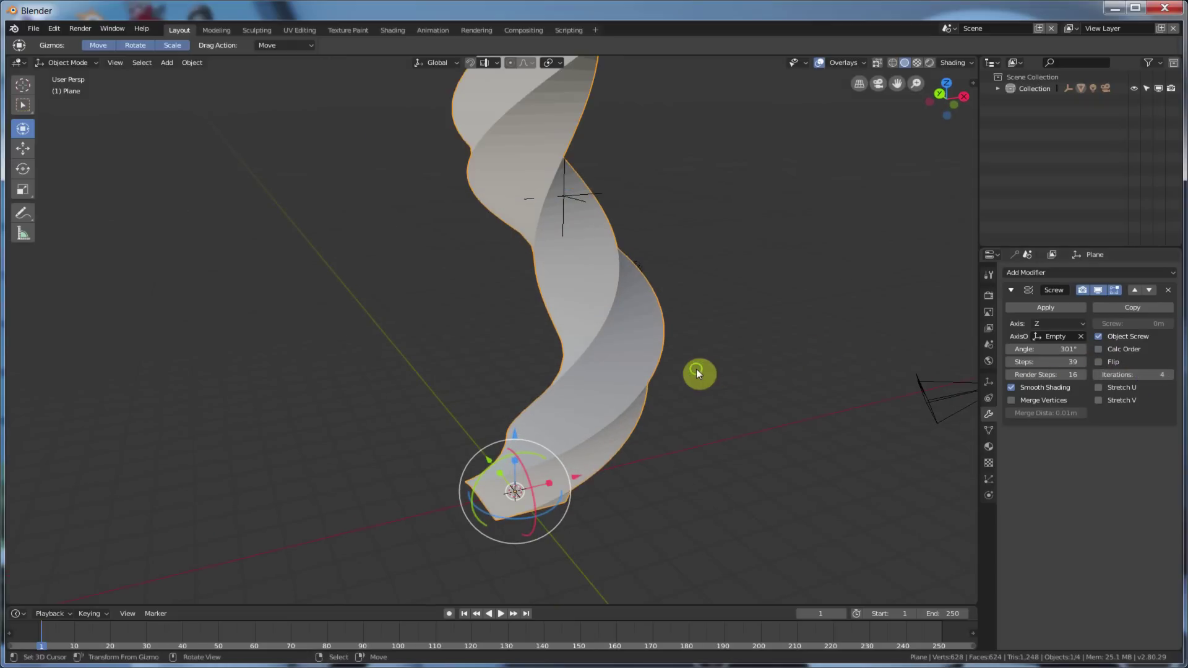
pyautogui.moveTo(700, 371)
pyautogui.mouseDown(button='middle')
pyautogui.moveTo(719, 236)
pyautogui.moveTo(704, 354)
pyautogui.mouseUp(button='middle')
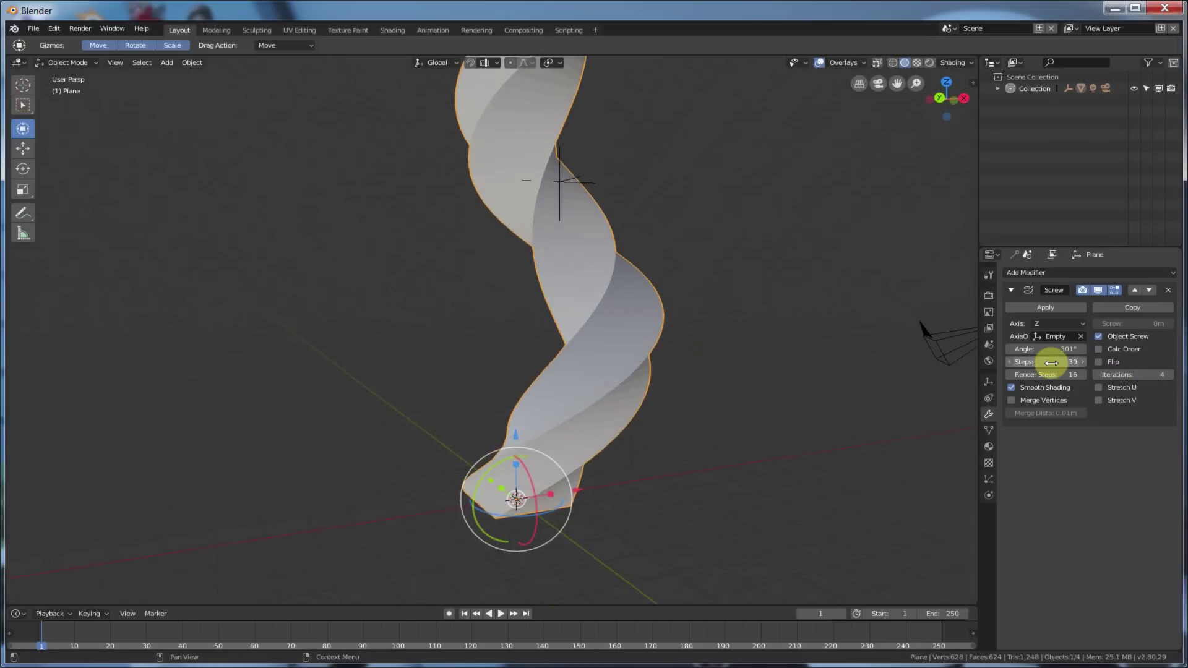
# Undo the extra iterations, center the Empty over the plane, and set Screw Angle to 131°
pyautogui.hotkey('ctrl', 'z')
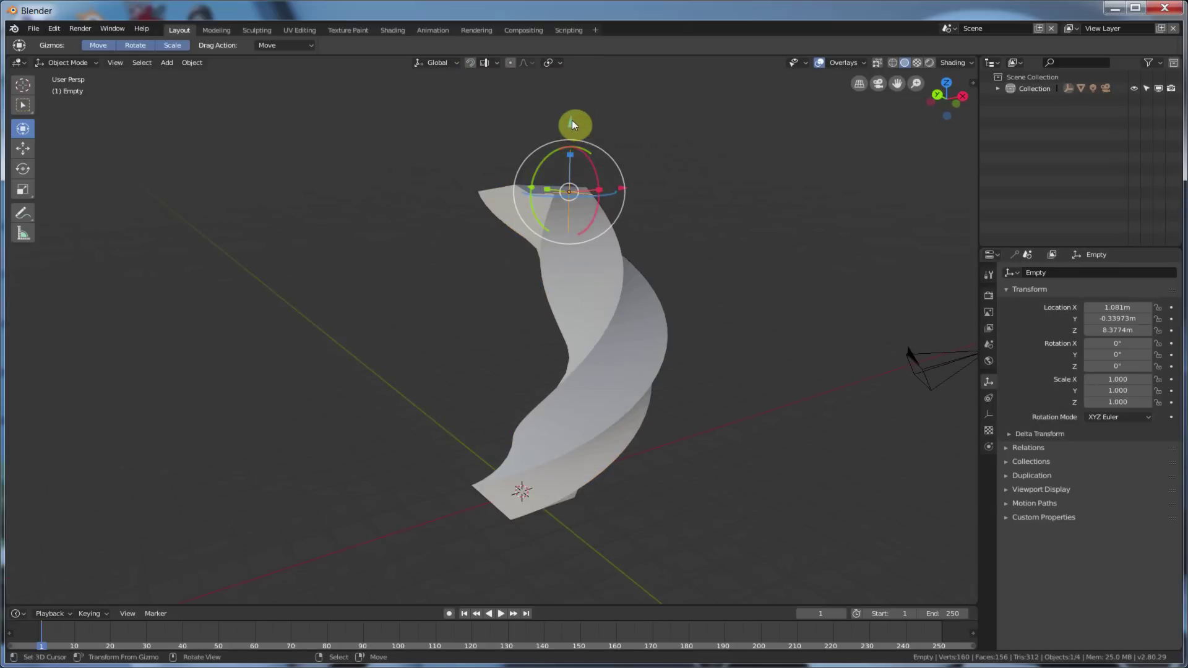
pyautogui.moveTo(572, 120)
pyautogui.mouseDown()
pyautogui.moveTo(575, 58)
pyautogui.moveTo(584, 134)
pyautogui.mouseUp()
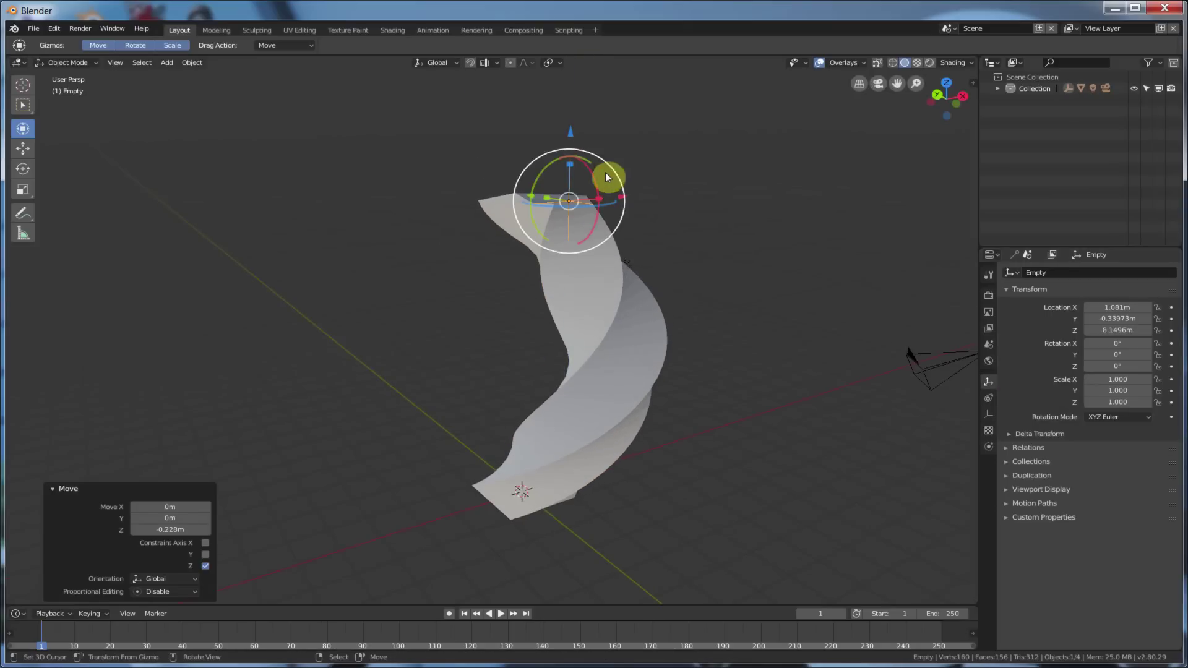
pyautogui.moveTo(624, 197); pyautogui.dragTo(575, 187)
pyautogui.click(551, 266)
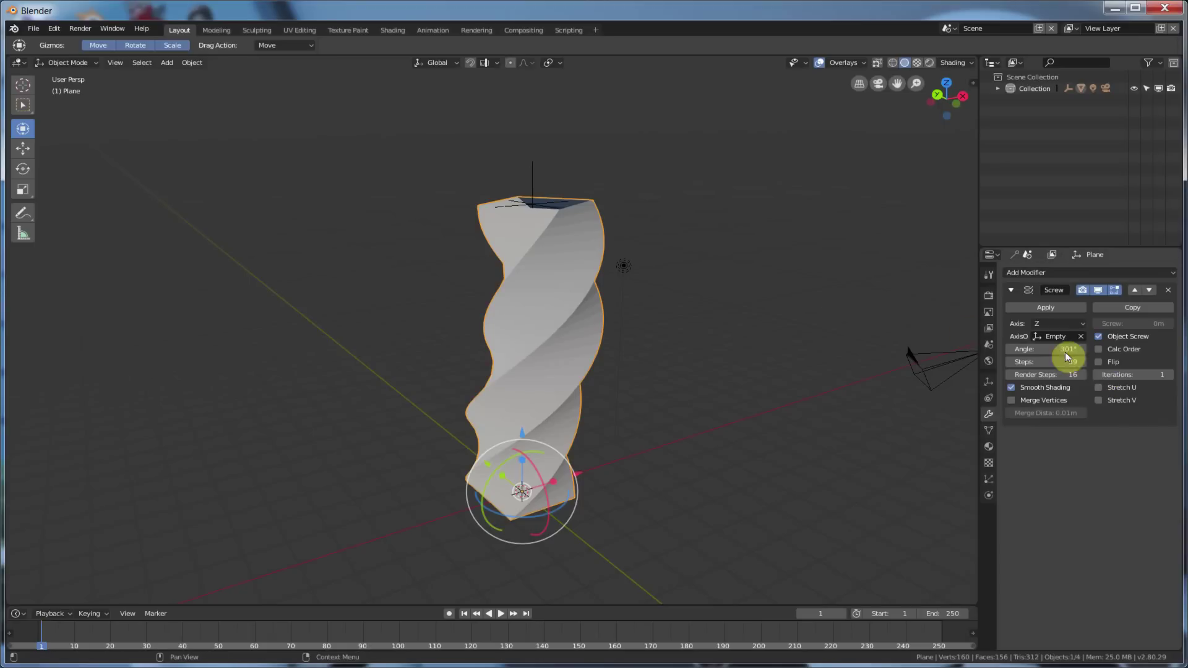
pyautogui.moveTo(1063, 351); pyautogui.dragTo(1021, 350)
# Raise the Empty higher over the column, then reselect the column and open Add Modifier
pyautogui.click(534, 187)
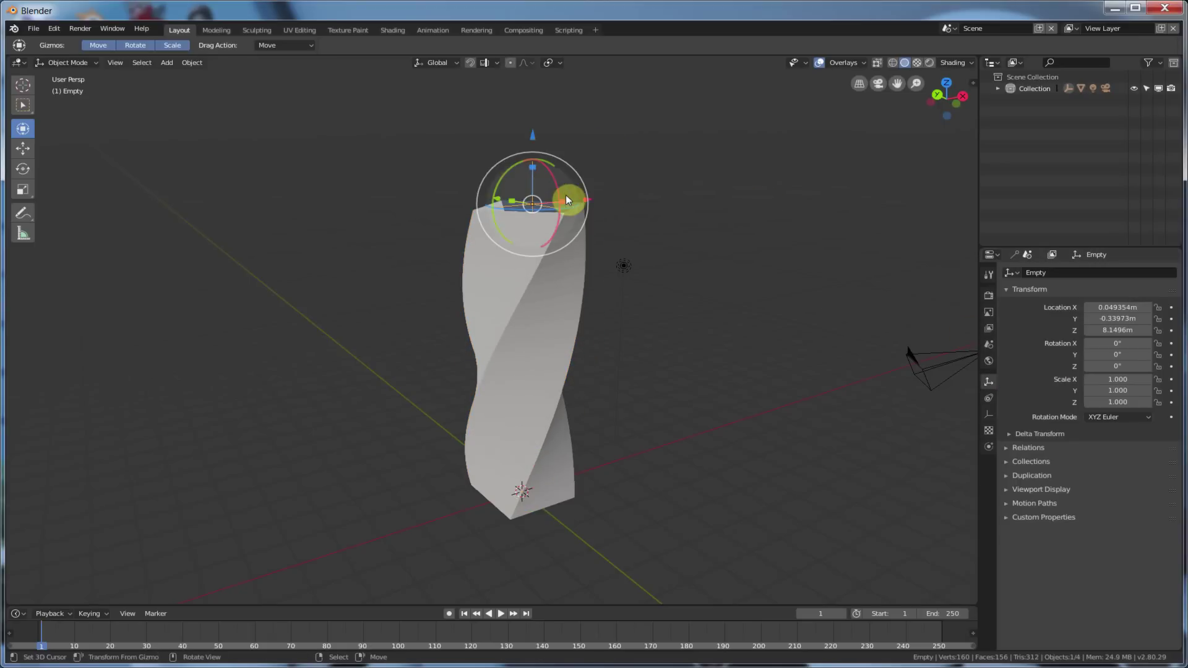
pyautogui.moveTo(590, 200)
pyautogui.mouseDown()
pyautogui.moveTo(570, 198)
pyautogui.moveTo(593, 197)
pyautogui.mouseUp()
pyautogui.moveTo(534, 139)
pyautogui.mouseDown()
pyautogui.moveTo(541, 74)
pyautogui.moveTo(544, 131)
pyautogui.mouseUp()
pyautogui.moveTo(568, 234); pyautogui.dragTo(595, 273, button='middle')
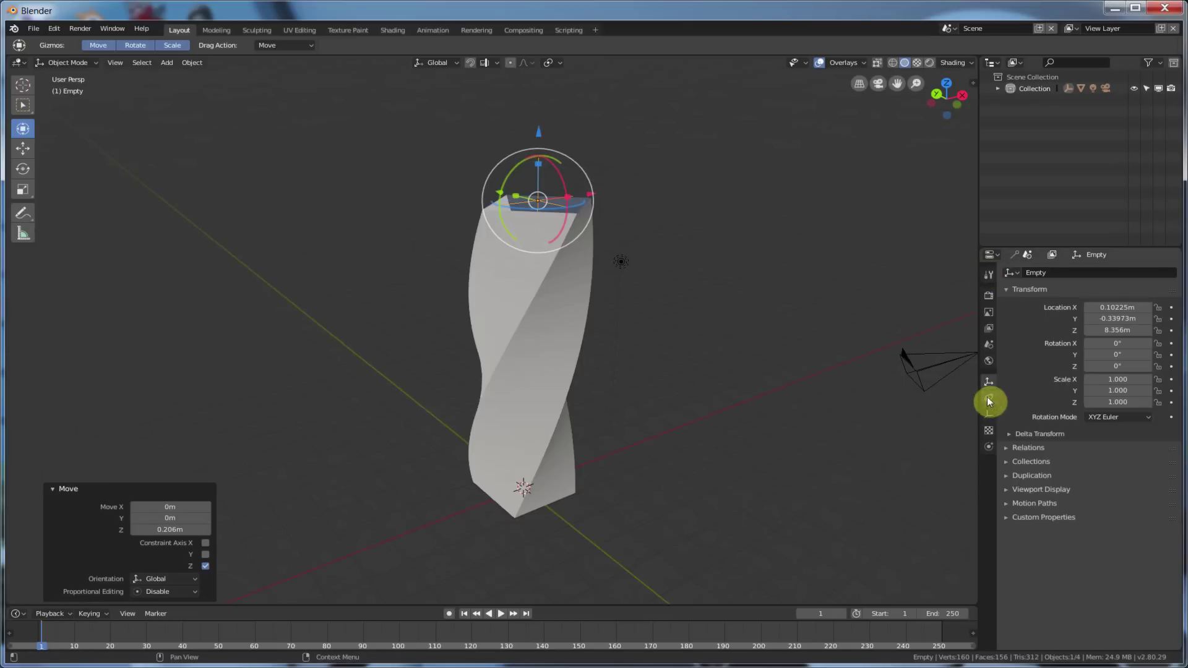
pyautogui.click(581, 285)
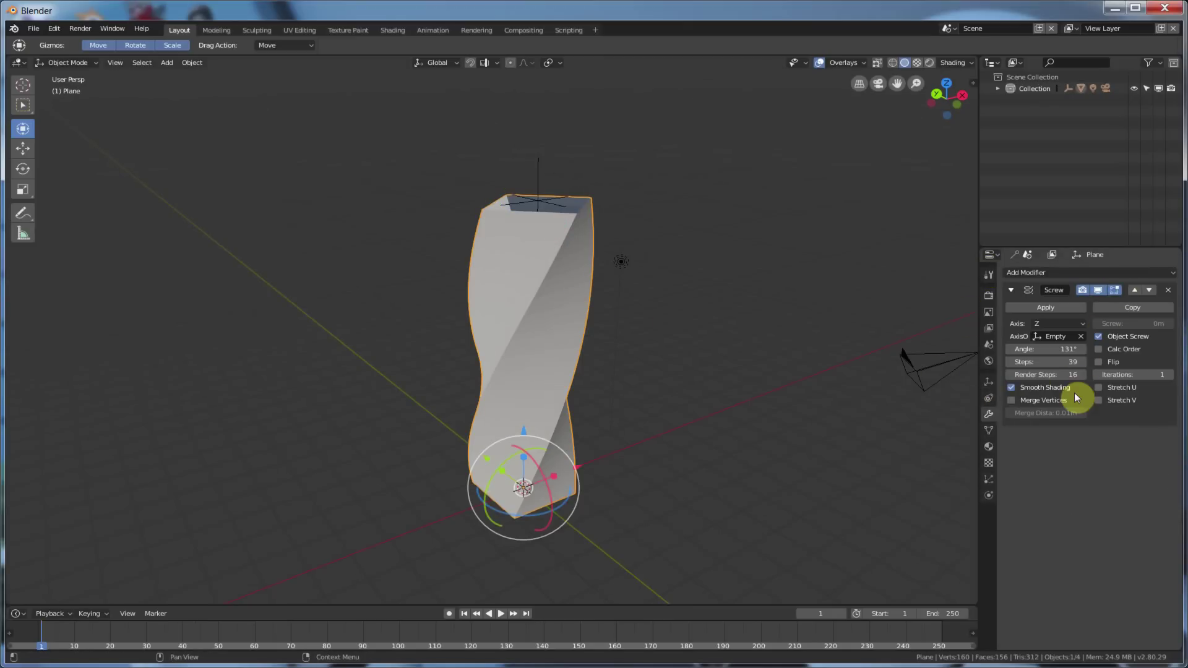
pyautogui.click(1047, 272)
# Add a Wireframe modifier to the column with Thickness 0.0782
pyautogui.click(929, 493)
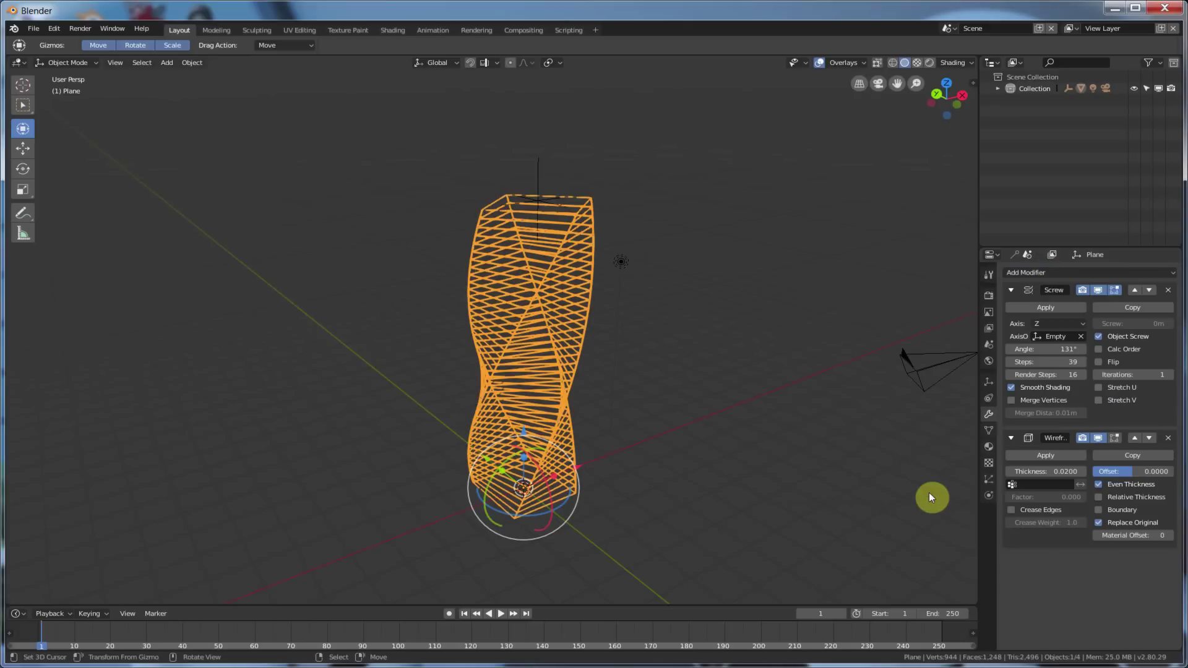
pyautogui.moveTo(854, 463); pyautogui.dragTo(819, 444, button='middle')
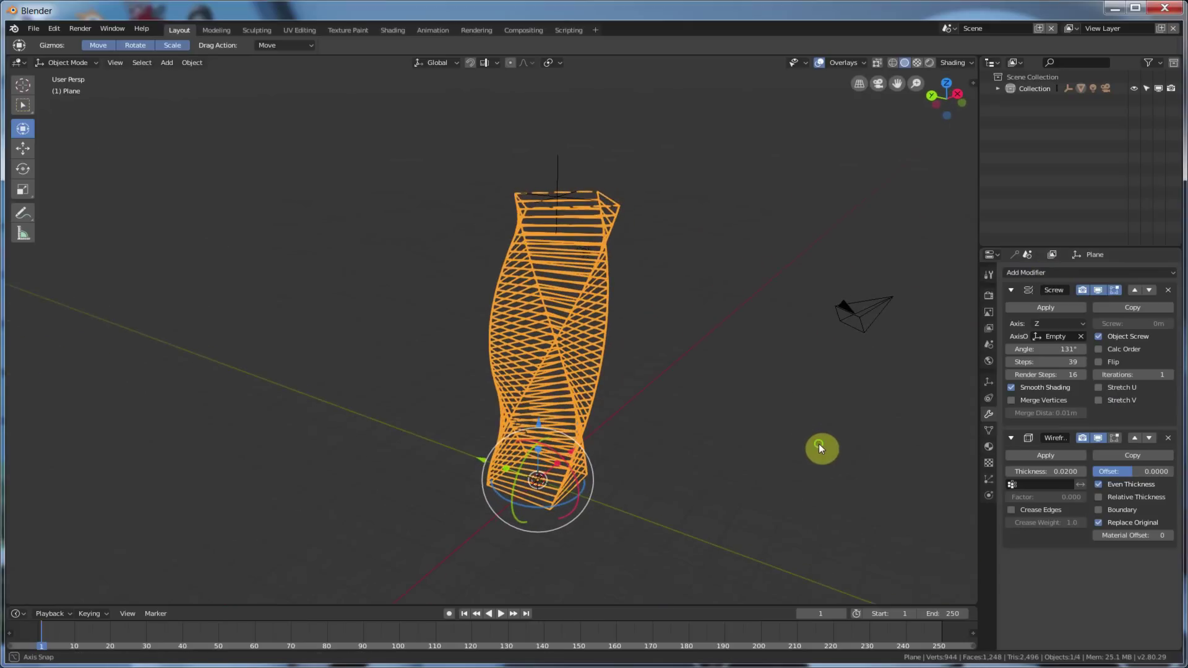
pyautogui.moveTo(1046, 471)
pyautogui.mouseDown()
pyautogui.moveTo(1074, 472)
pyautogui.moveTo(1056, 472)
pyautogui.mouseUp()
pyautogui.moveTo(764, 432); pyautogui.dragTo(569, 184, button='middle')
# Raise the Empty about 2 m along Z with G Z to stretch the column taller
pyautogui.click(542, 177)
pyautogui.press('g')
pyautogui.press('z')
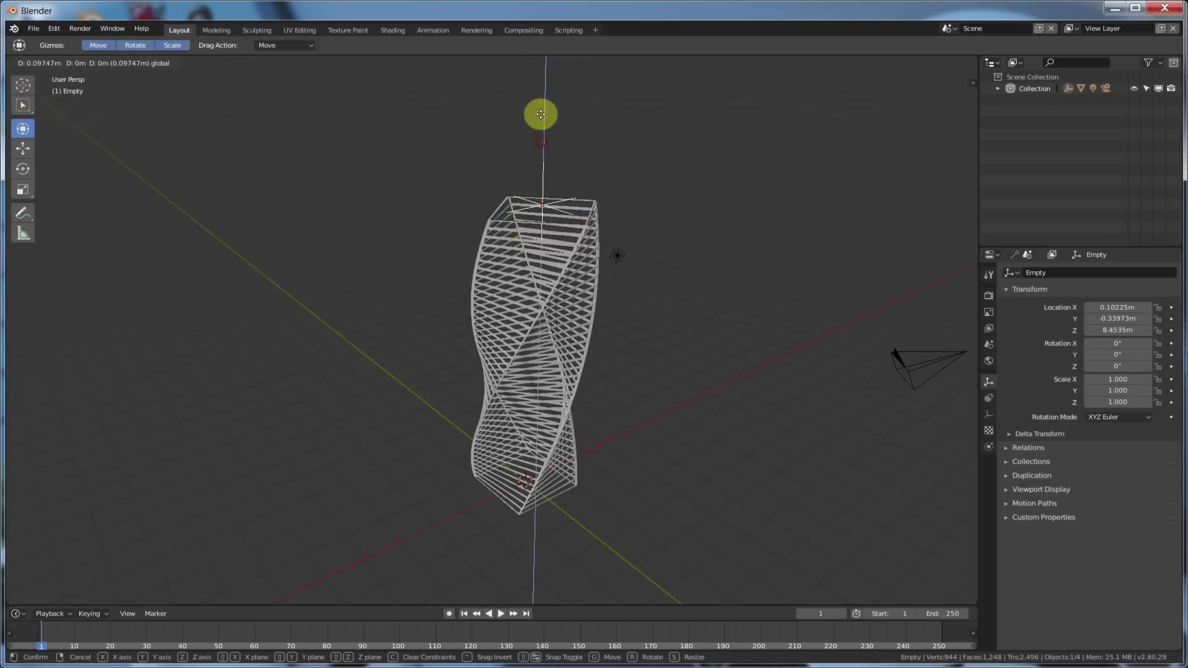
pyautogui.click(560, 606)
pyautogui.moveTo(622, 390); pyautogui.dragTo(579, 197, button='middle')
pyautogui.moveTo(557, 150)
pyautogui.mouseDown()
pyautogui.moveTo(555, 127)
pyautogui.moveTo(555, 153)
pyautogui.mouseUp()
pyautogui.moveTo(669, 353); pyautogui.dragTo(642, 372, button='middle')
pyautogui.scroll(3, 640, 367)
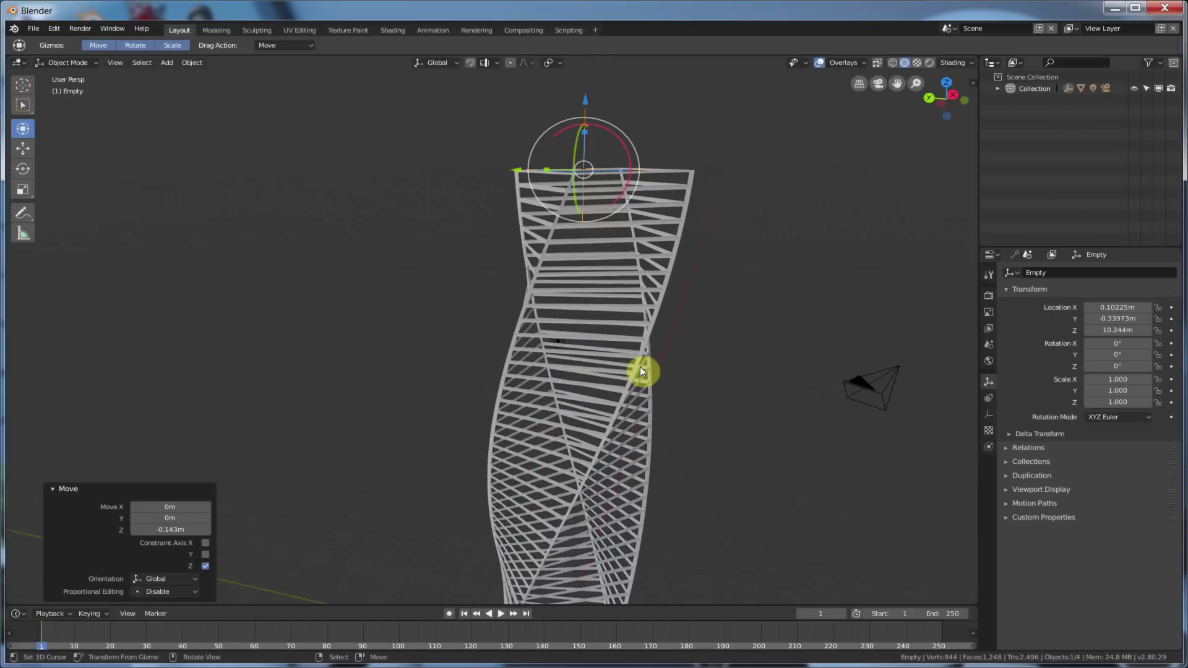
# Uncheck Replace Original on the column's wireframe and enter Edit Mode
pyautogui.click(662, 362)
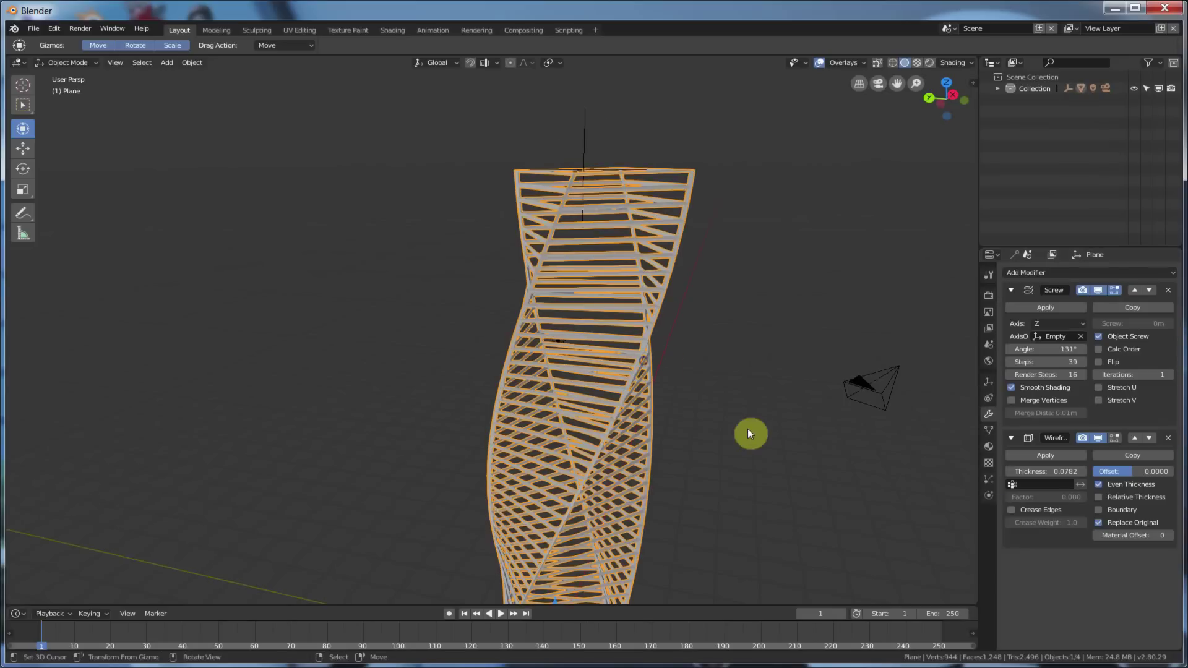
pyautogui.click(1099, 523)
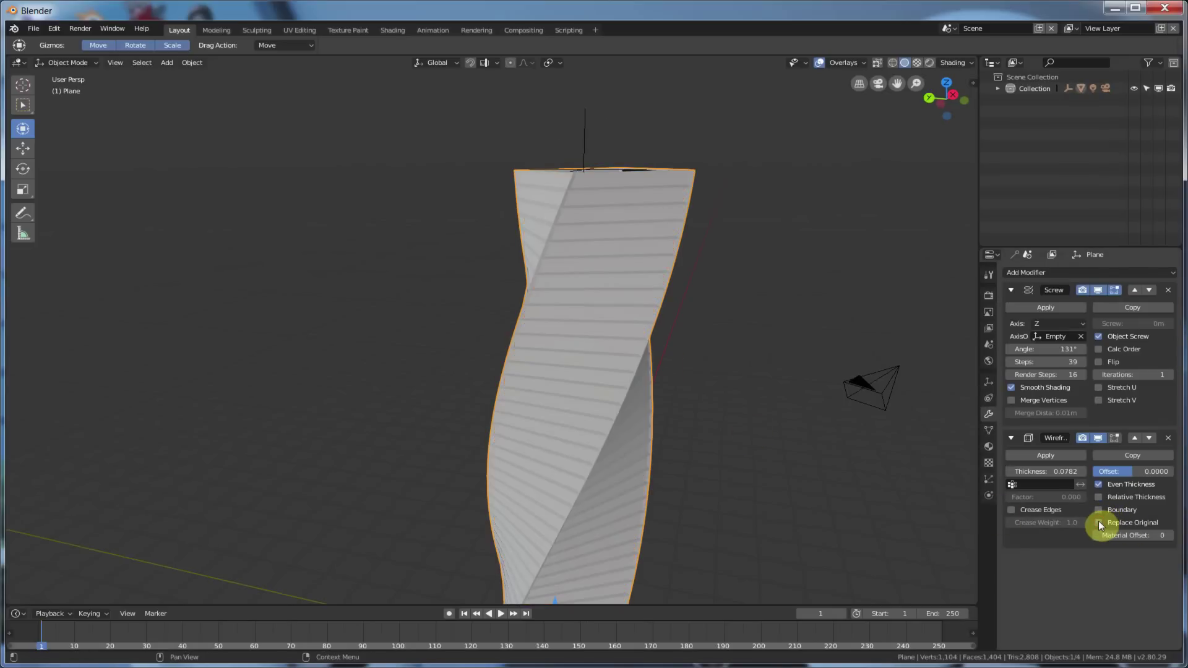
pyautogui.moveTo(726, 432); pyautogui.dragTo(724, 308, button='middle')
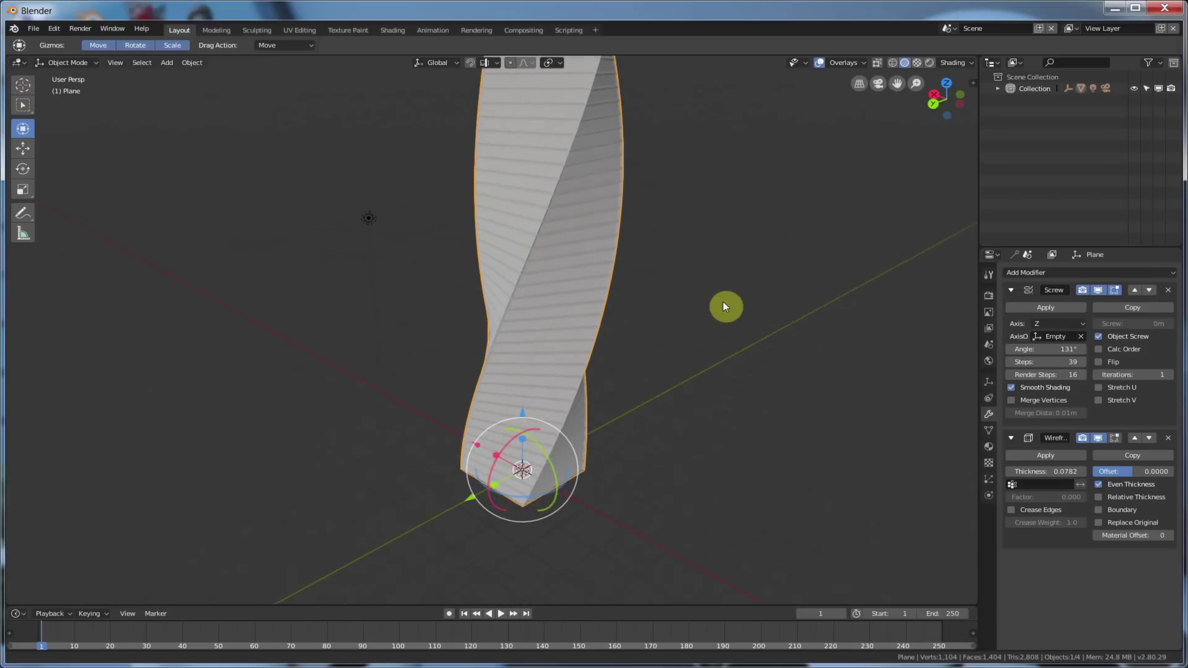
pyautogui.press('Tab')
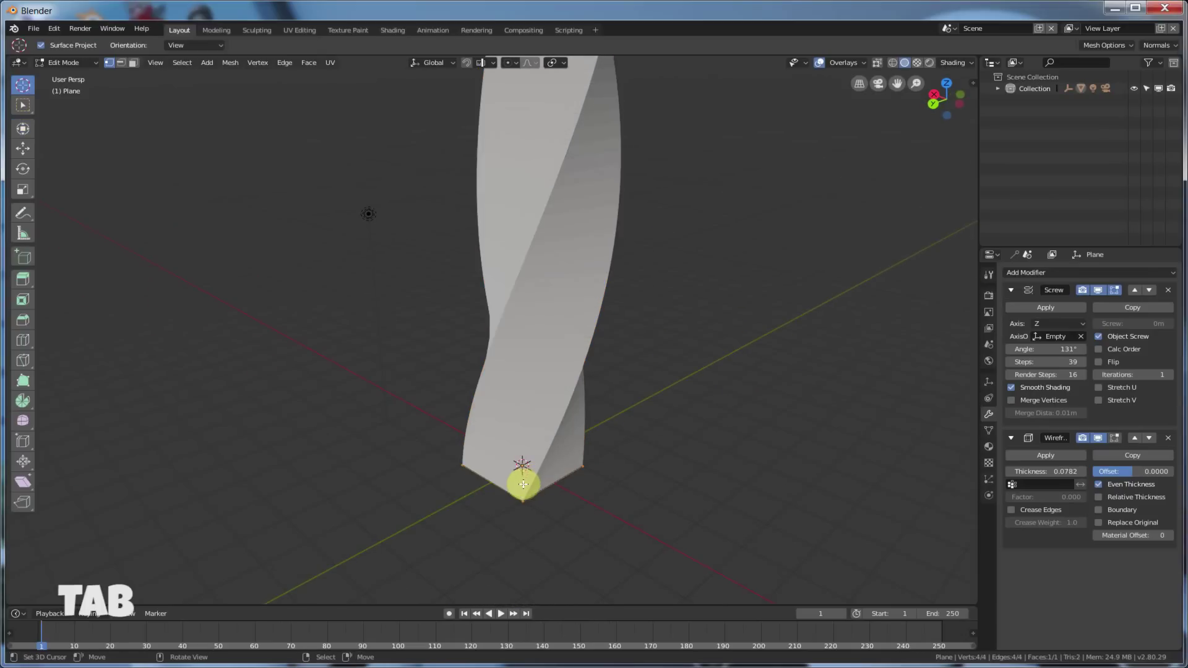
# Add a centred edge loop across the plane's bottom face with Ctrl+R
pyautogui.moveTo(522, 465); pyautogui.dragTo(547, 353, button='middle')
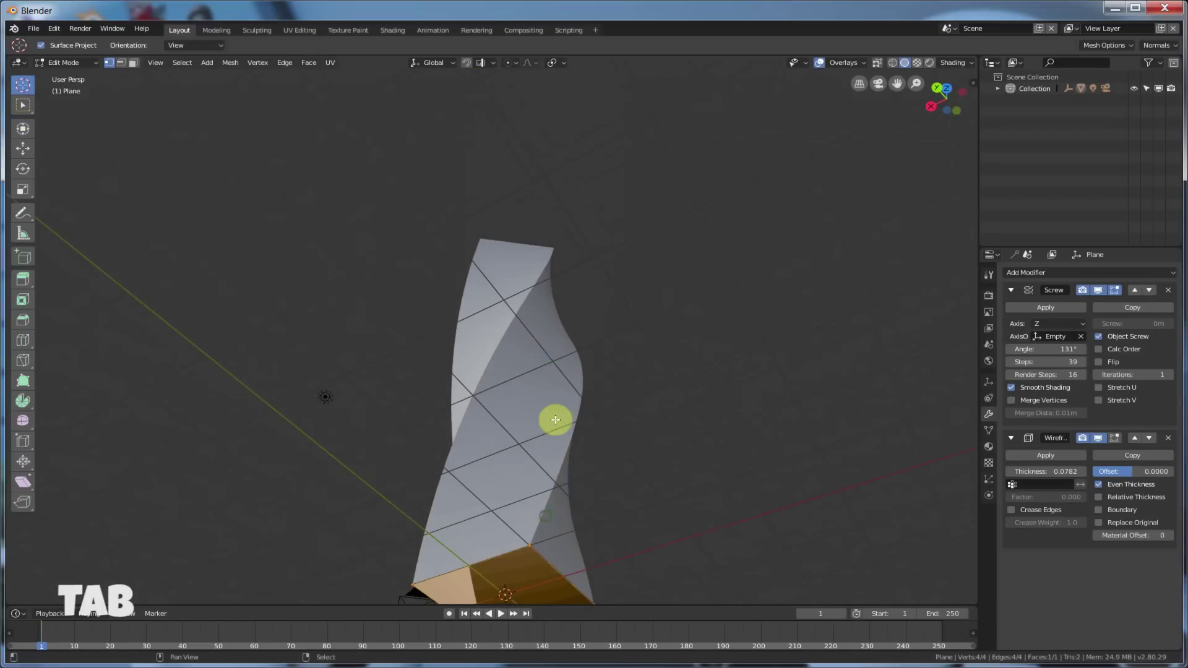
pyautogui.moveTo(555, 419); pyautogui.dragTo(560, 364, button='middle')
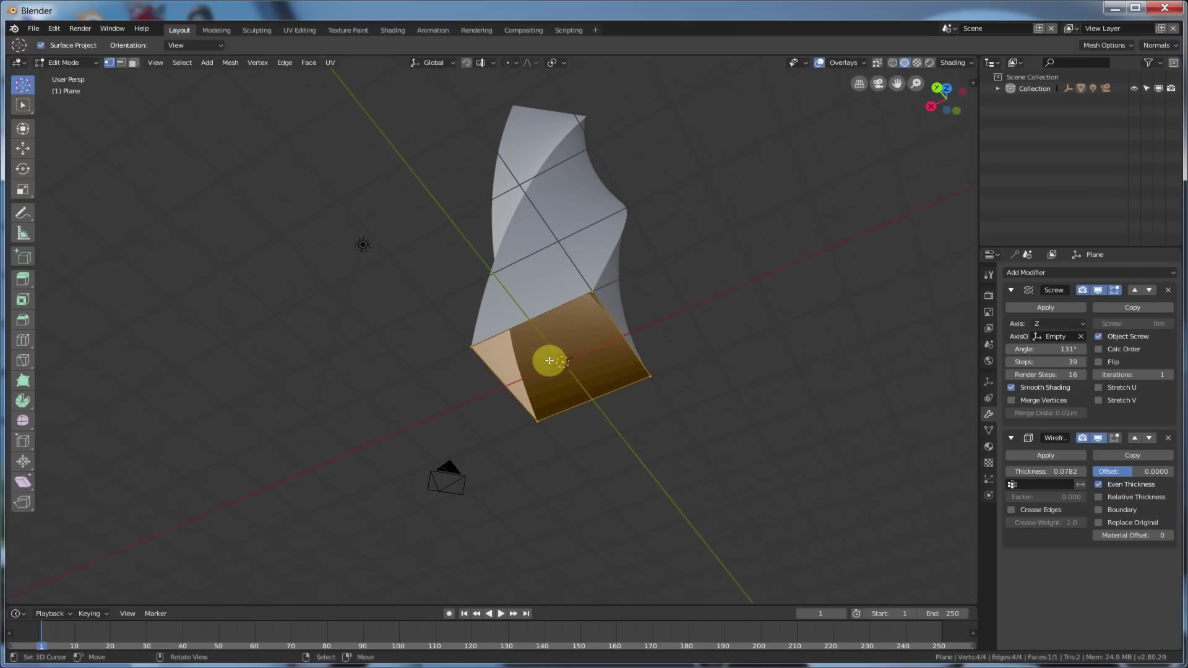
pyautogui.hotkey('ctrl', 'r')
pyautogui.click(513, 375)
pyautogui.rightClick(513, 375)
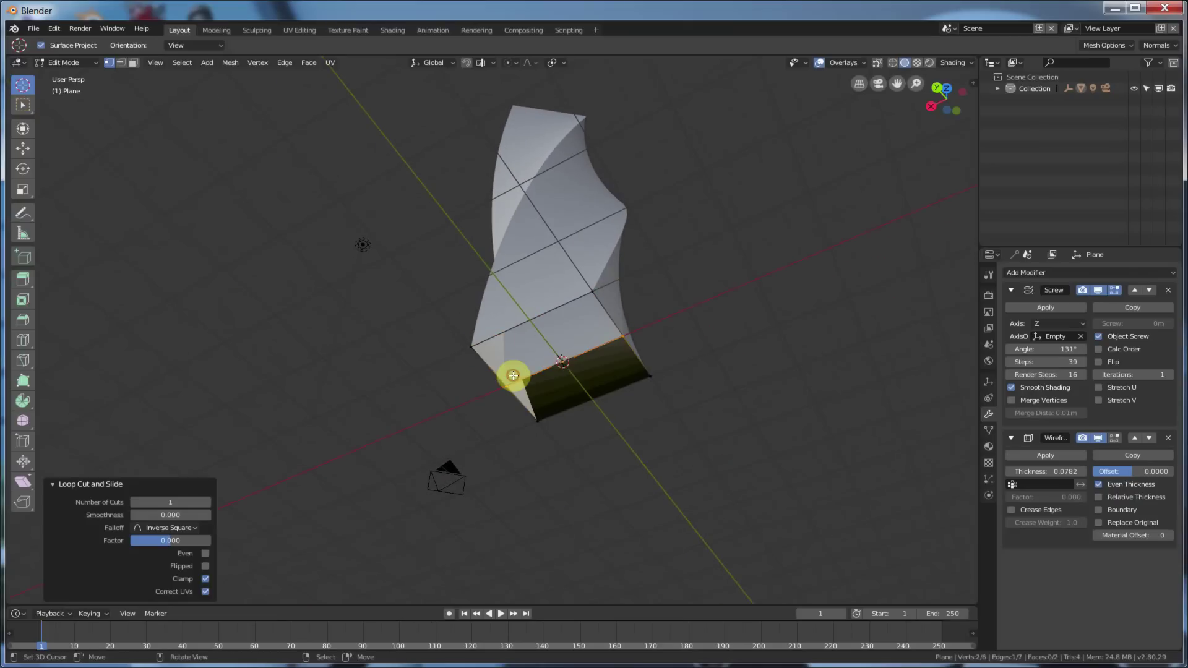
# Add a second edge loop across the base faces, then return to Object Mode
pyautogui.hotkey('ctrl', 'r')
pyautogui.click(557, 345)
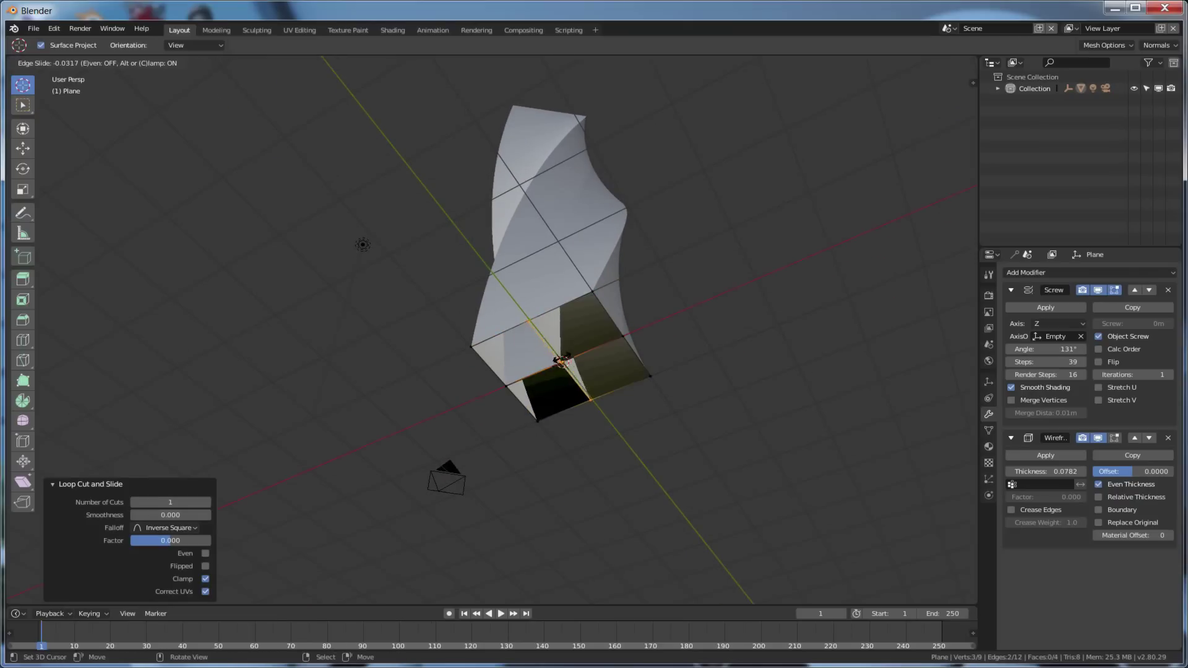
pyautogui.click(563, 355)
pyautogui.moveTo(563, 355); pyautogui.dragTo(698, 410, button='middle')
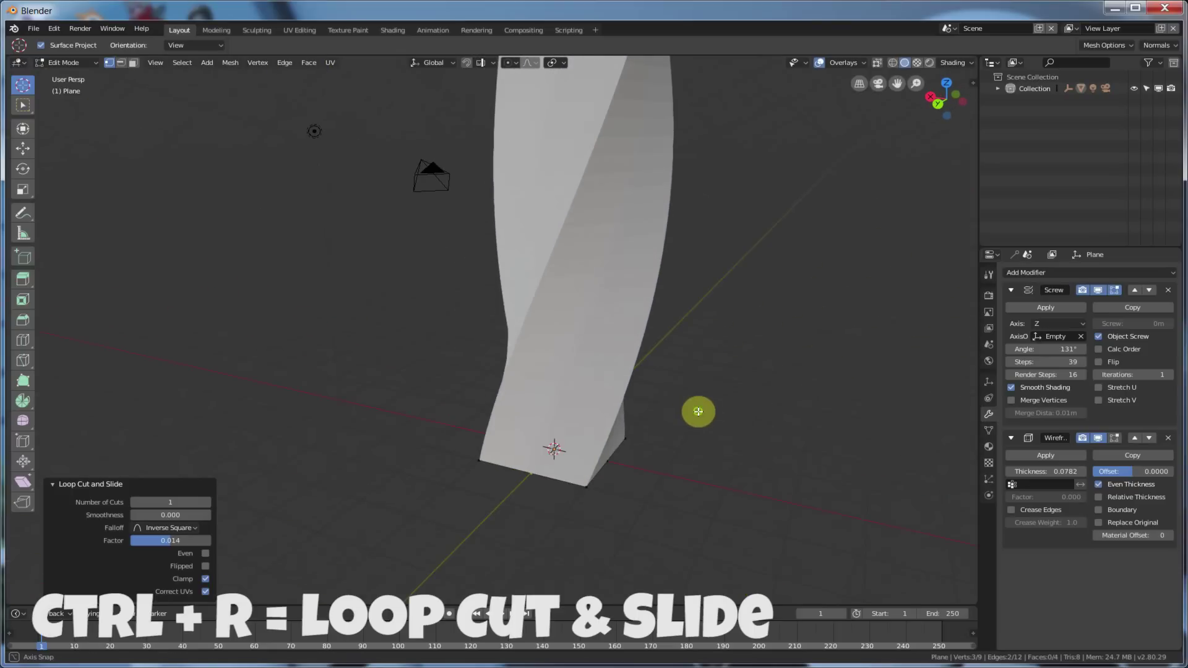
pyautogui.moveTo(586, 273); pyautogui.dragTo(631, 368, button='middle')
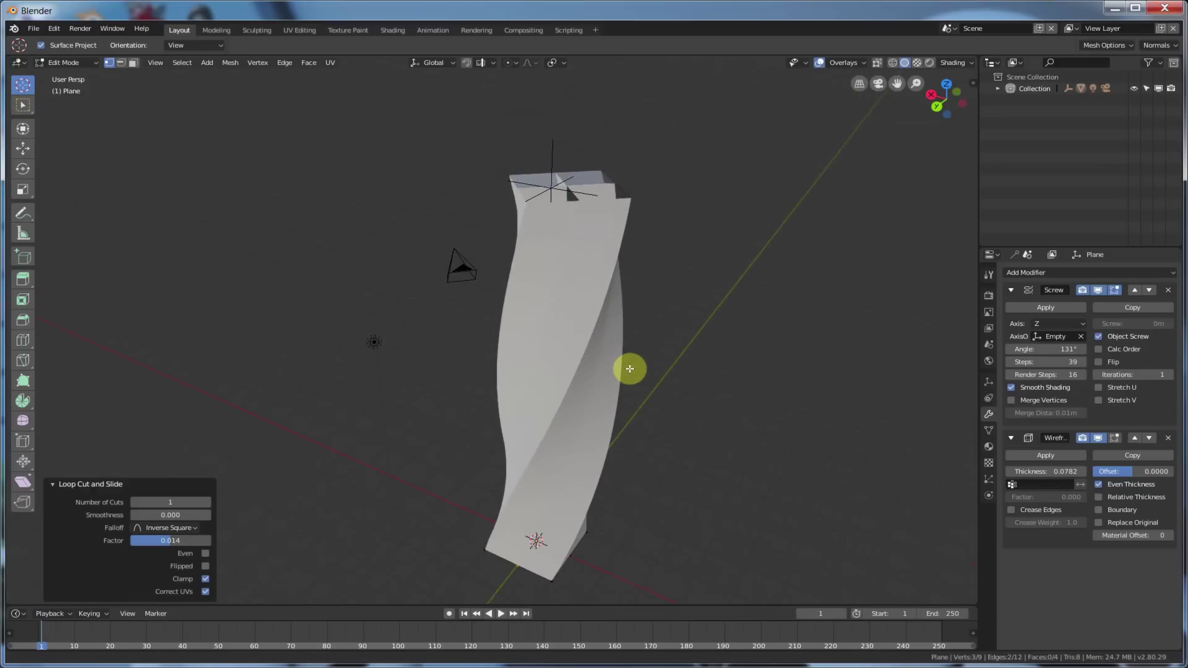
pyautogui.moveTo(615, 263); pyautogui.dragTo(692, 237, button='middle')
pyautogui.press('Tab')
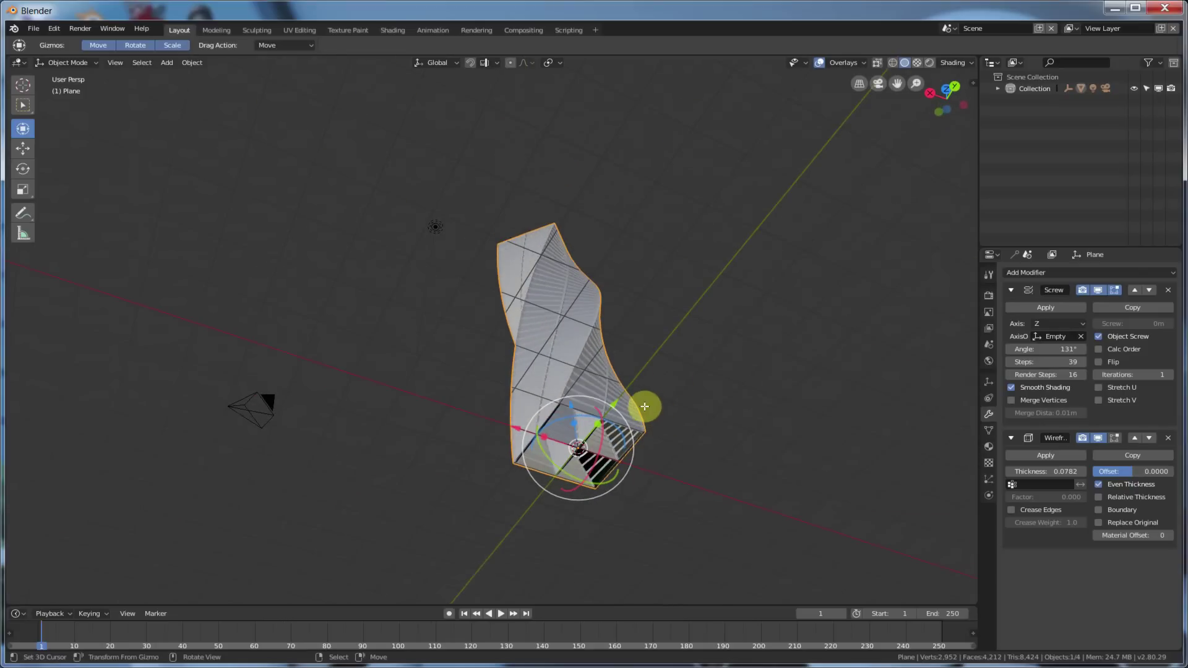
# In Edit Mode, cut four more edge loops across the base plane, making a 16-face grid
pyautogui.press('Tab')
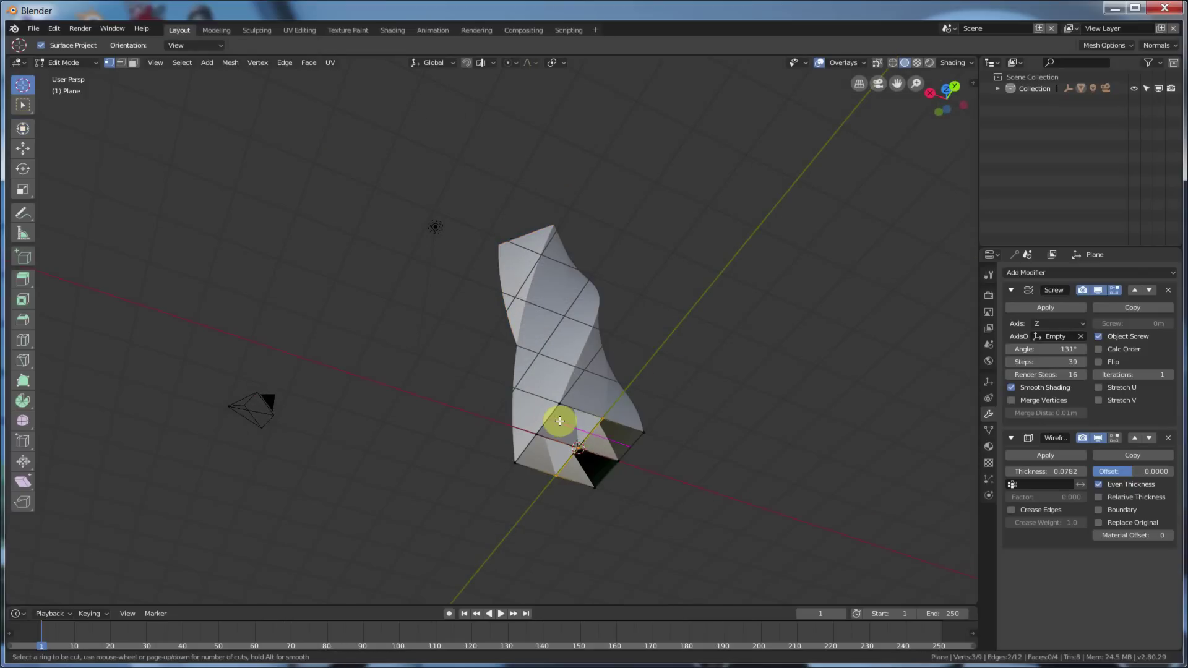
pyautogui.click(560, 420)
pyautogui.click(557, 432)
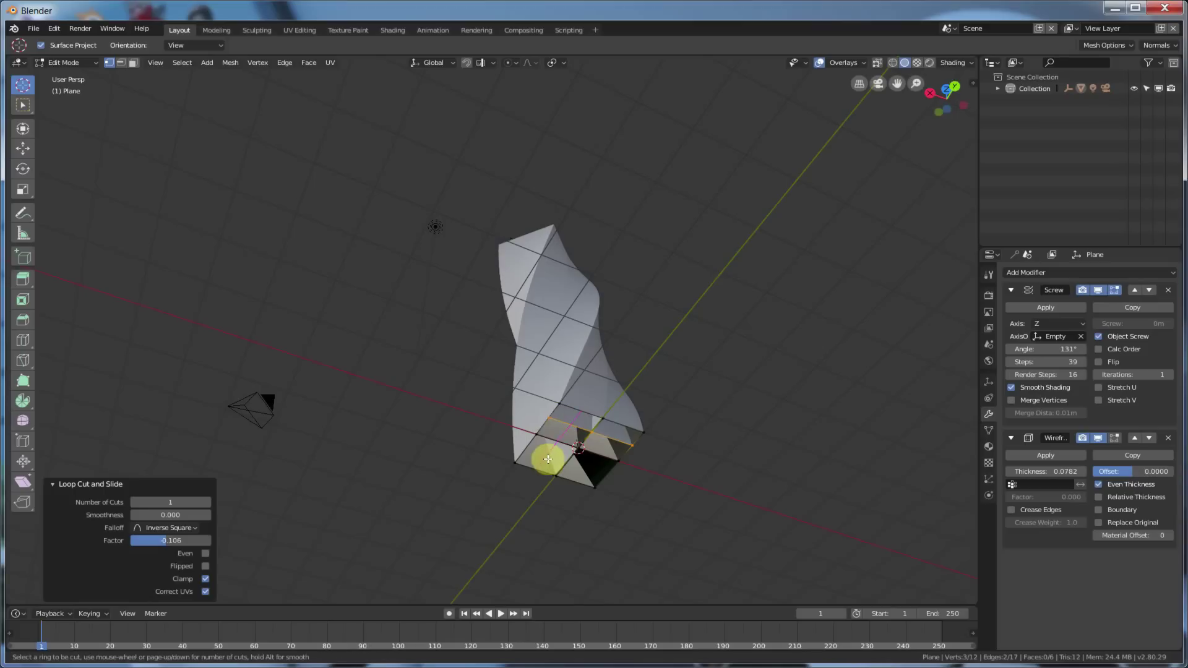
pyautogui.click(544, 456)
pyautogui.click(547, 459)
pyautogui.click(592, 469)
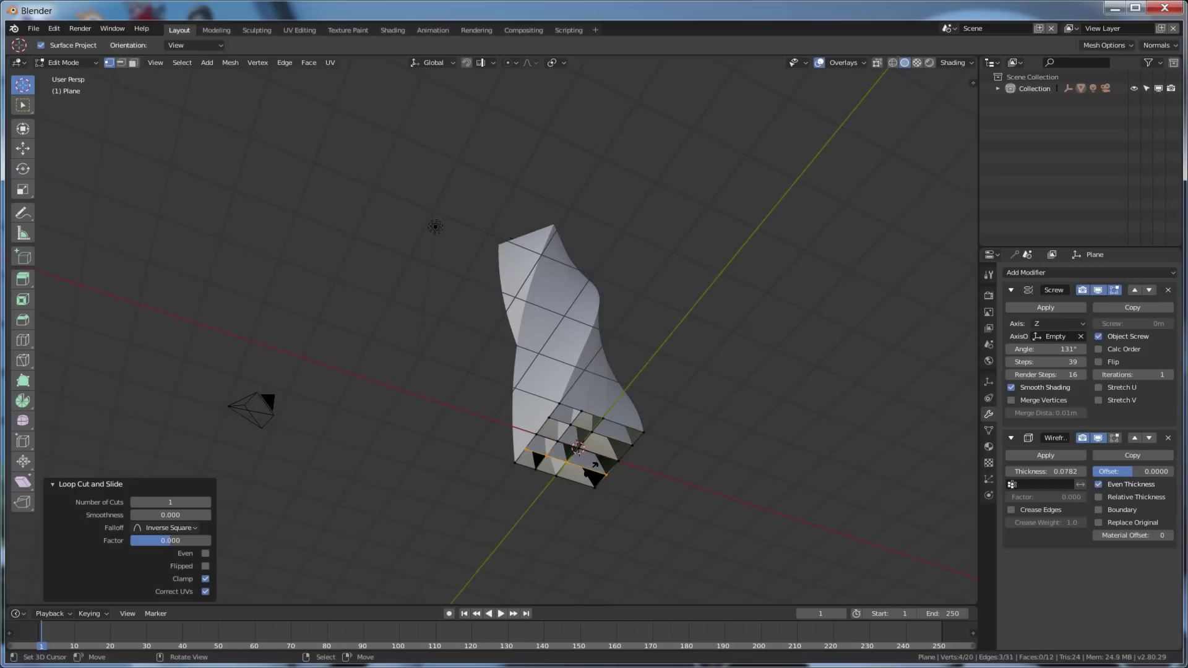
pyautogui.click(585, 468)
pyautogui.click(588, 455)
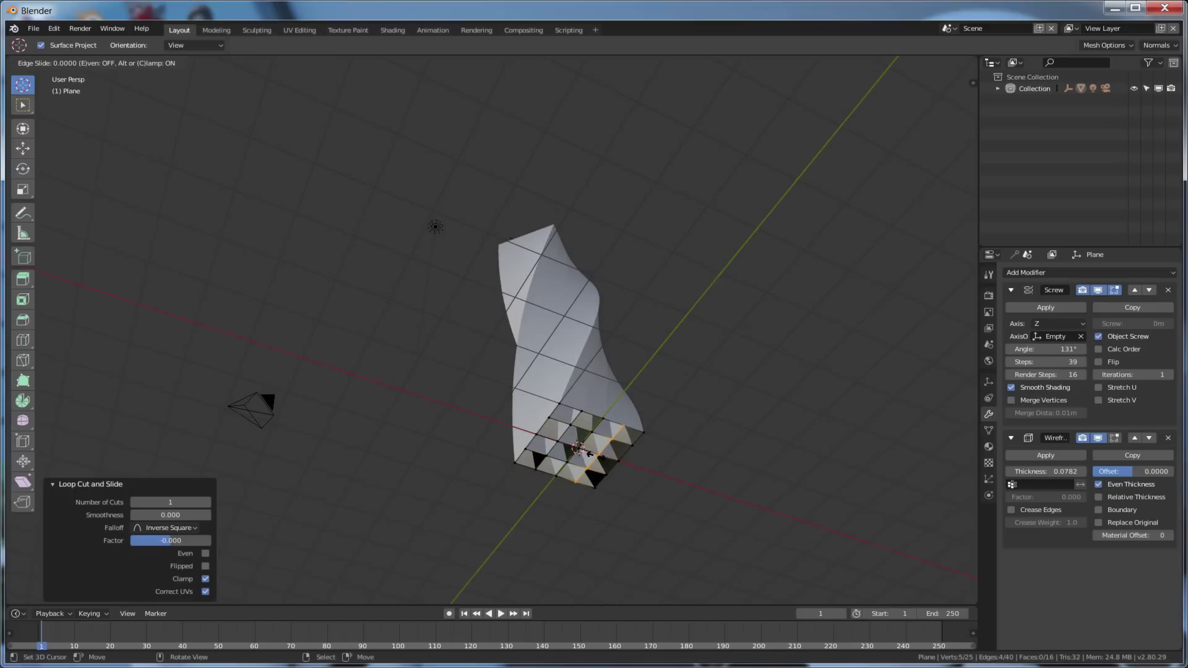
pyautogui.click(602, 442)
# Return to Object Mode and inspect the finer twisted lattice tower from several angles
pyautogui.moveTo(650, 342); pyautogui.dragTo(600, 443, button='middle')
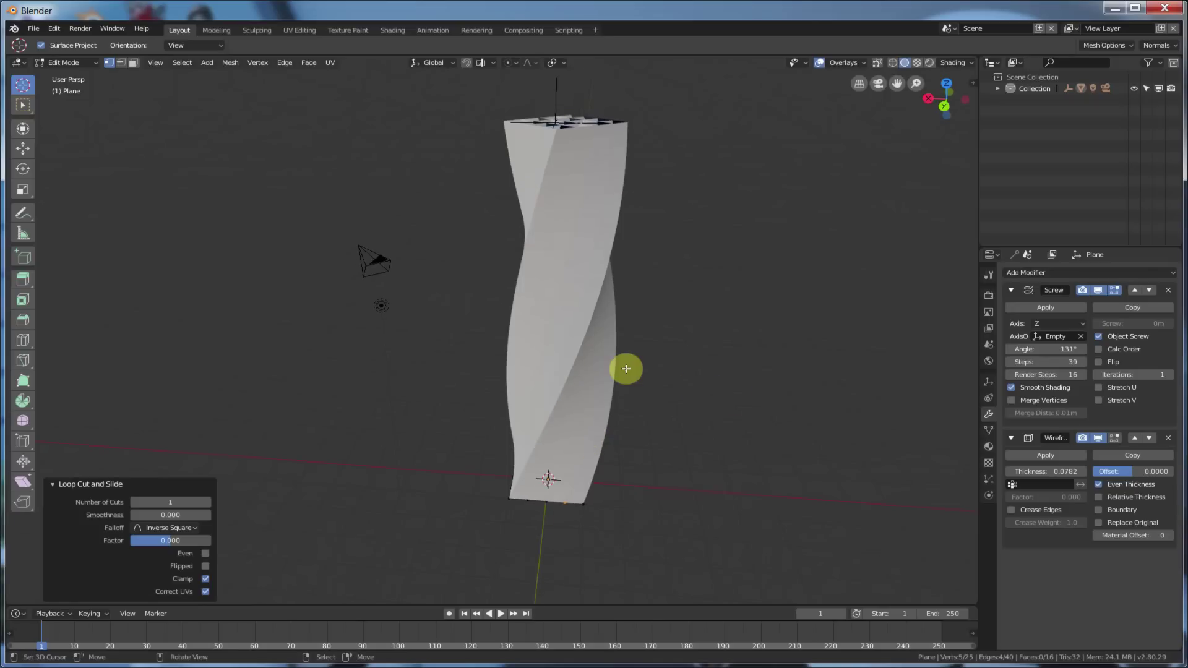
pyautogui.press('Tab')
pyautogui.moveTo(640, 384); pyautogui.dragTo(746, 380, button='middle')
pyautogui.moveTo(776, 369); pyautogui.dragTo(596, 389, button='middle')
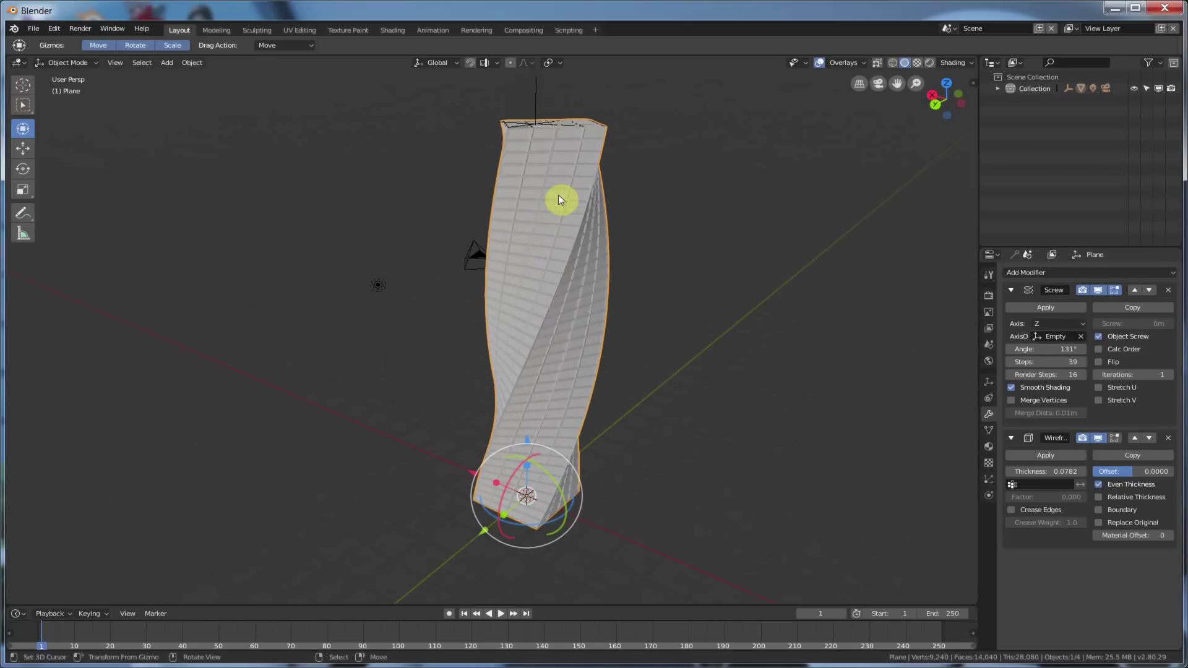
# Move the Empty to 8.256 m up and 0.479 m along X, then reselect the Plane
pyautogui.moveTo(562, 199); pyautogui.dragTo(549, 162, button='middle')
pyautogui.click(527, 140)
pyautogui.moveTo(525, 96); pyautogui.dragTo(536, 283)
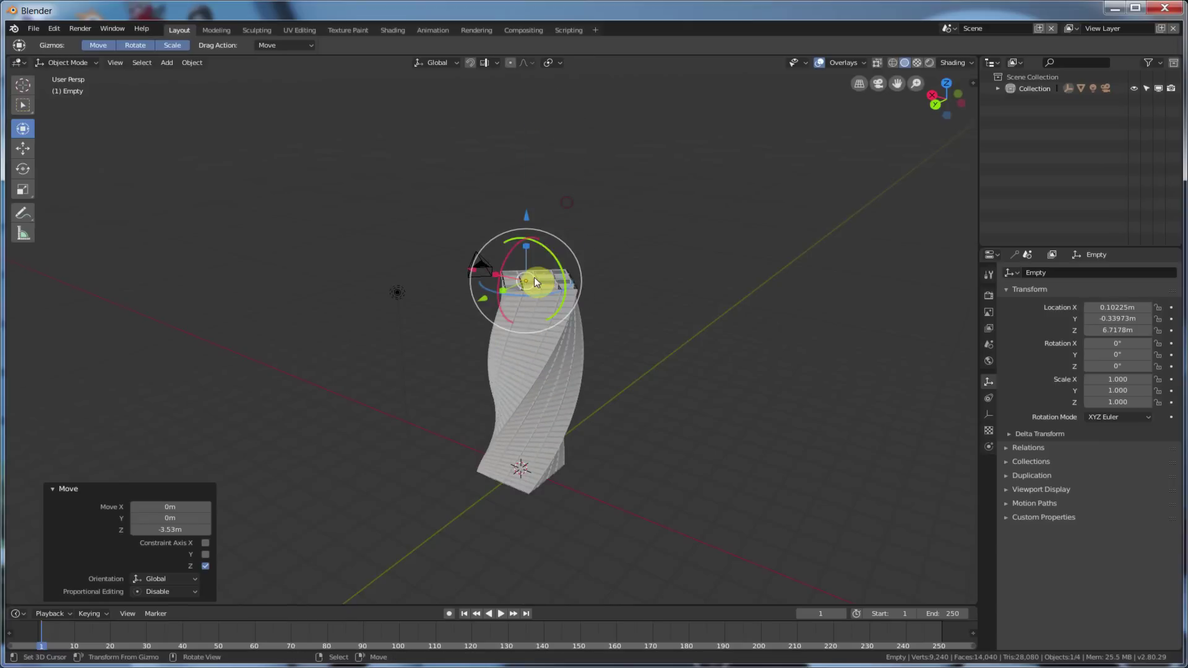
pyautogui.moveTo(528, 218); pyautogui.dragTo(527, 164)
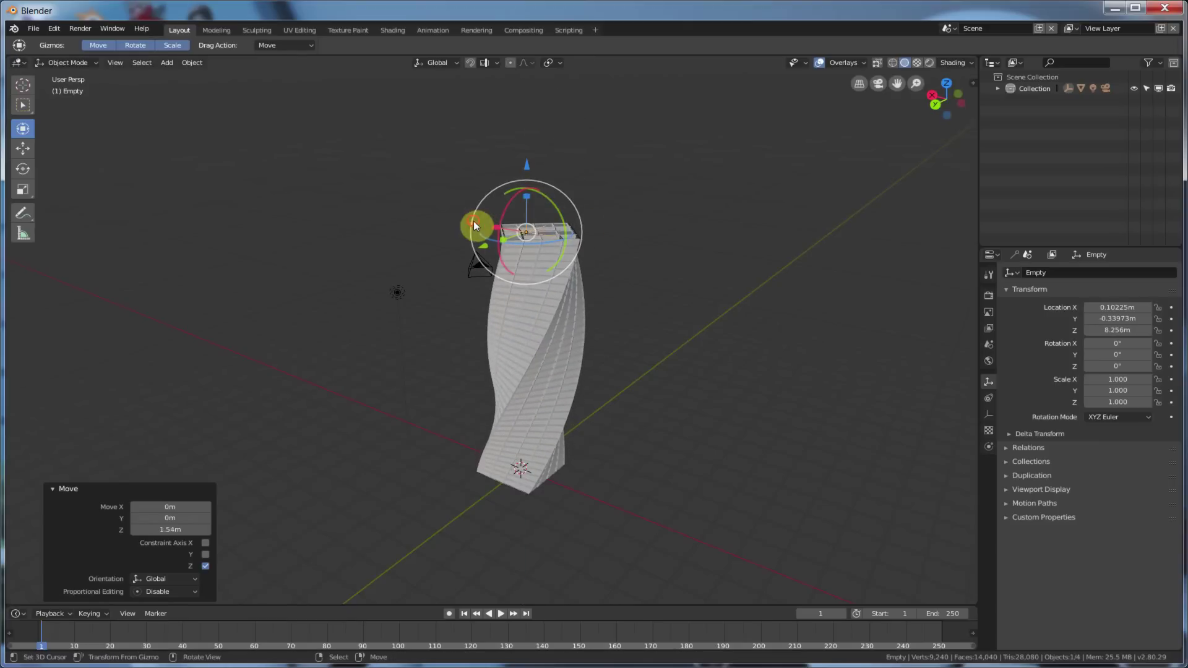
pyautogui.moveTo(473, 221); pyautogui.dragTo(523, 245)
pyautogui.scroll(3, 544, 265)
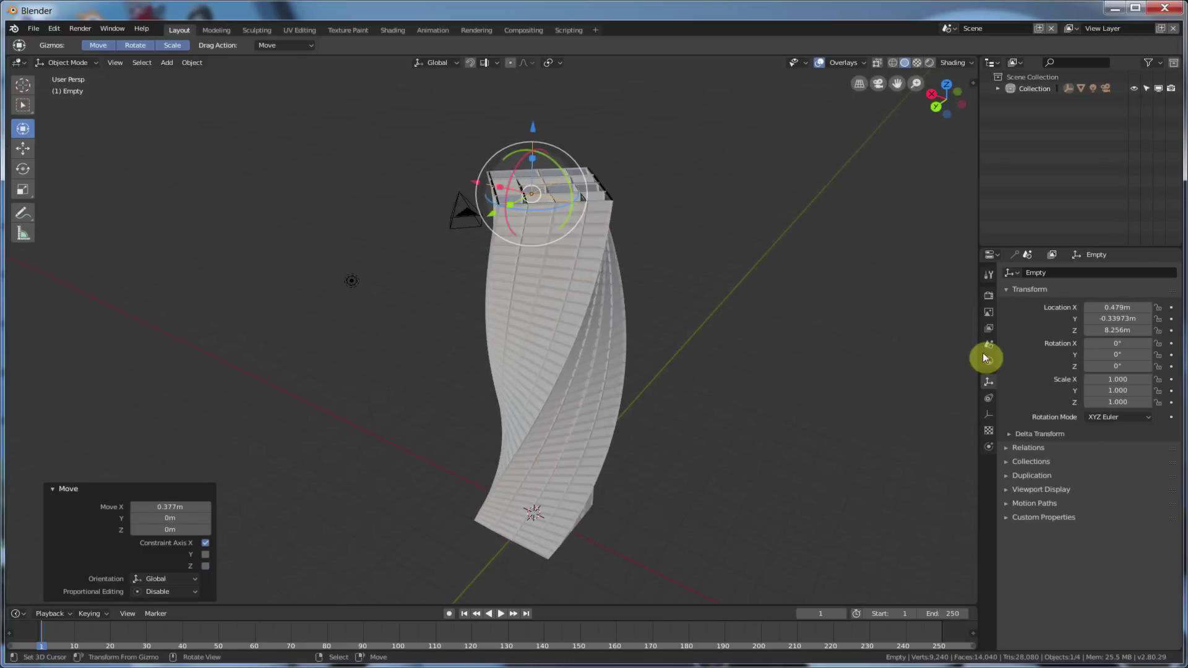
pyautogui.click(585, 349)
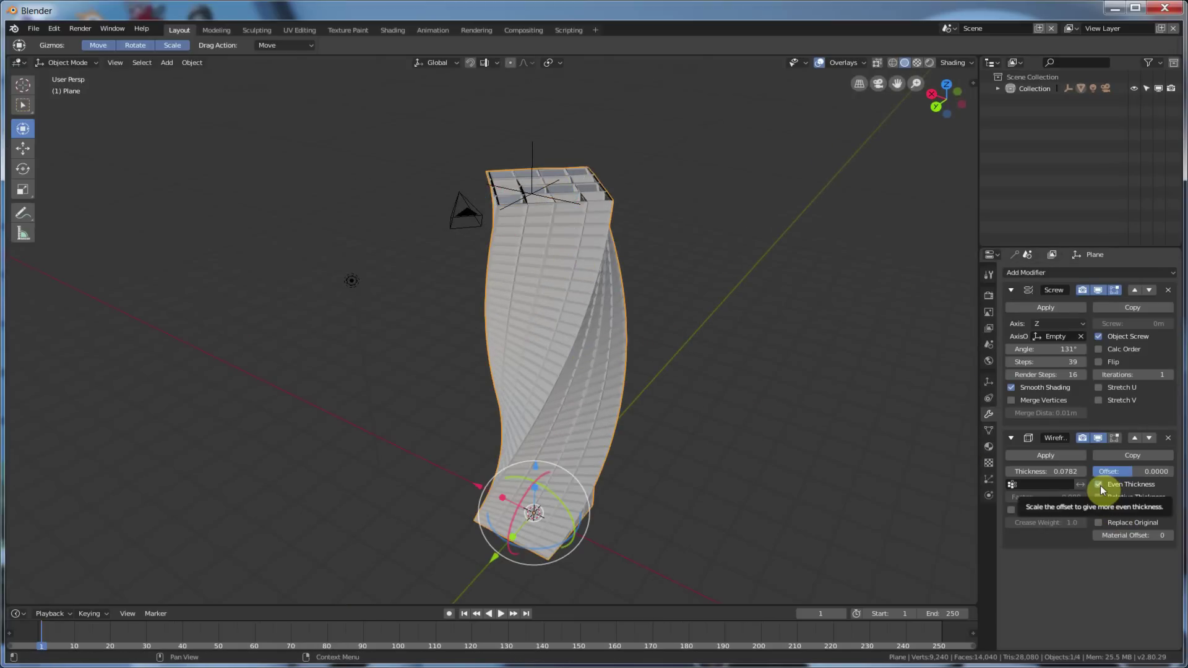
# Delete the Wireframe modifier so the tower shows as a solid twisted surface
pyautogui.click(1169, 439)
pyautogui.moveTo(680, 384); pyautogui.dragTo(682, 394, button='middle')
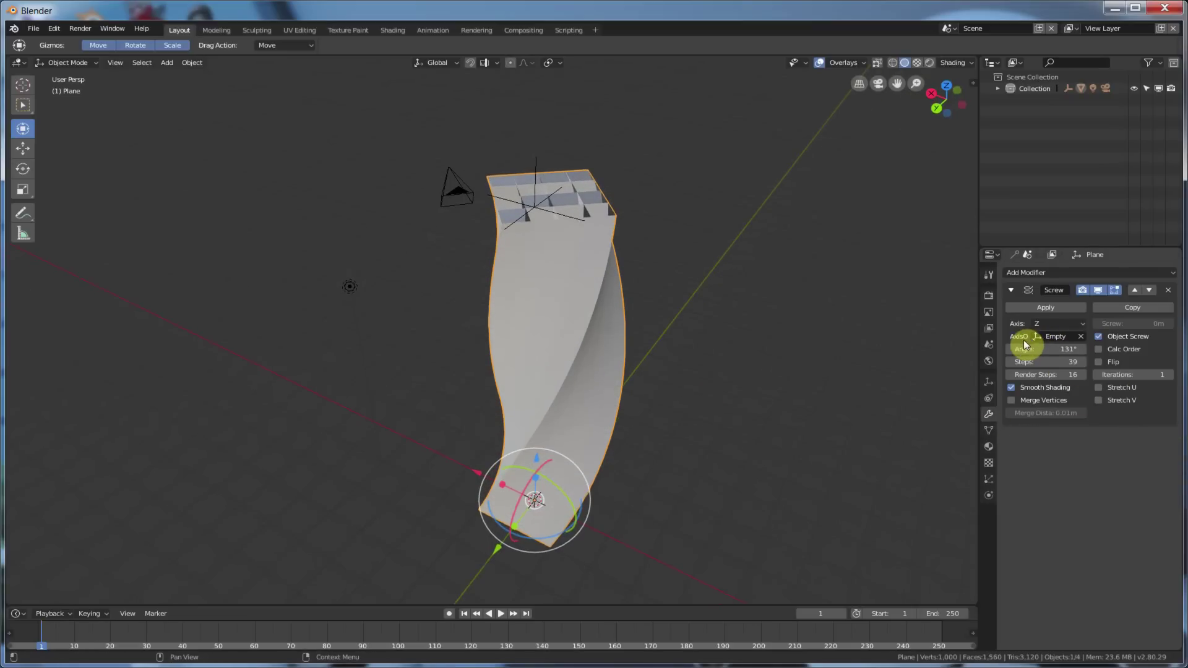
pyautogui.moveTo(606, 345); pyautogui.dragTo(618, 320, button='middle')
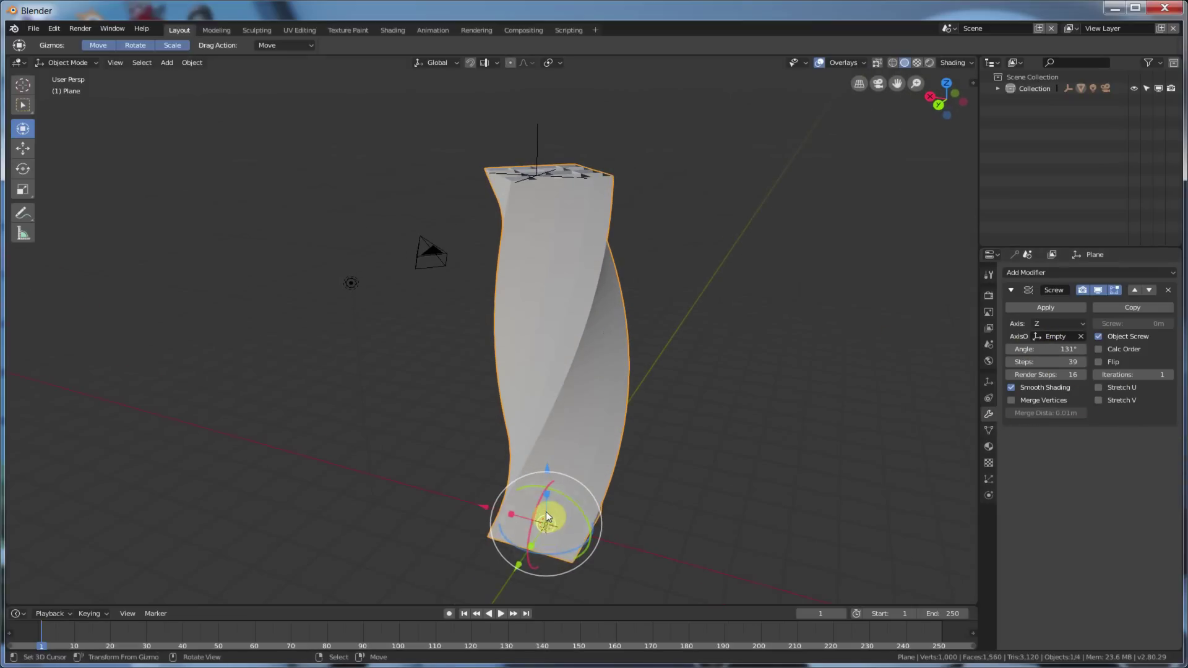
pyautogui.moveTo(546, 518); pyautogui.dragTo(506, 524, button='middle')
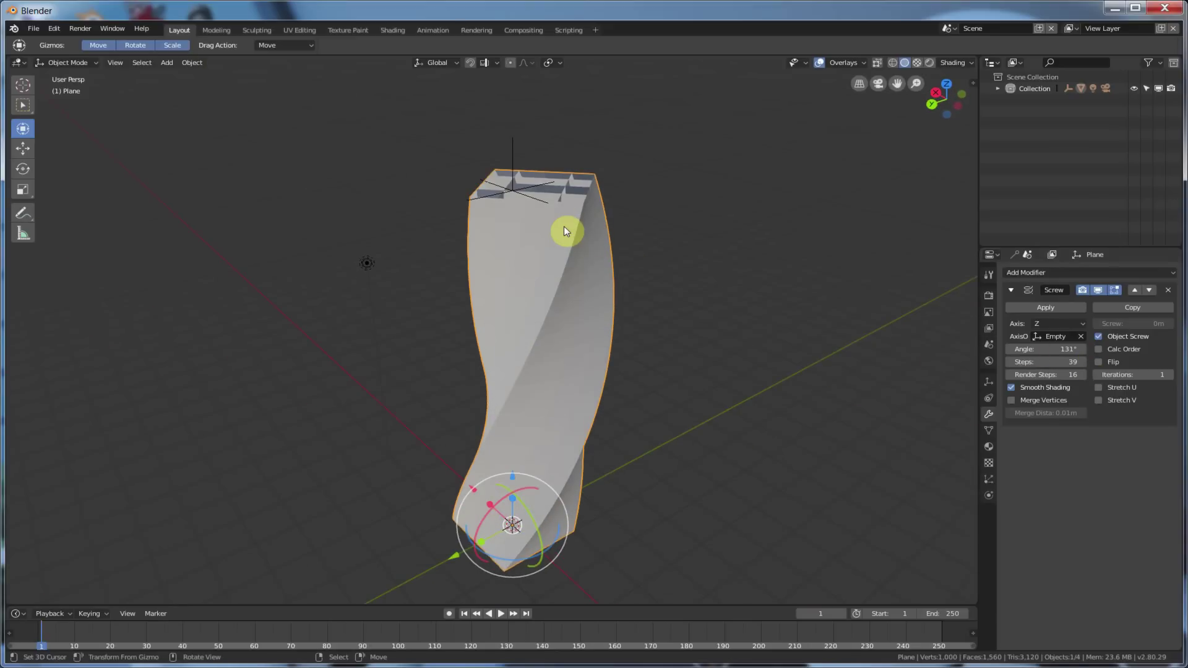
# Raise the Empty slightly along Z and reselect the tower plane
pyautogui.click(513, 154)
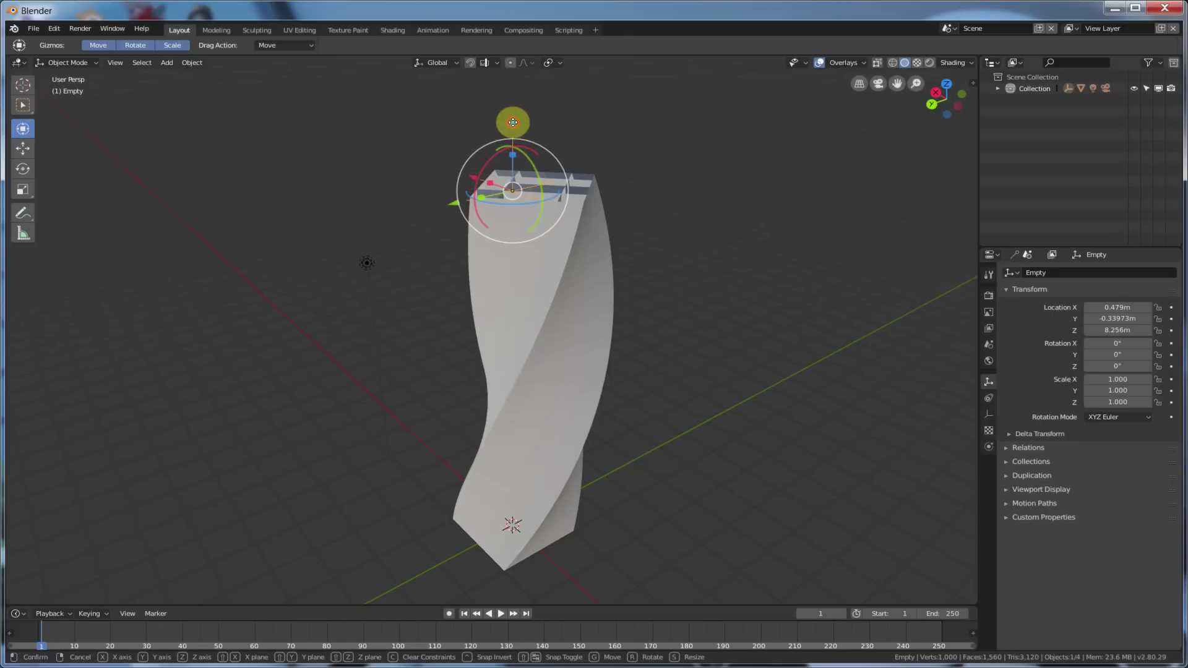
pyautogui.moveTo(514, 120)
pyautogui.mouseDown()
pyautogui.moveTo(514, 257)
pyautogui.moveTo(520, 118)
pyautogui.mouseUp()
pyautogui.click(575, 307)
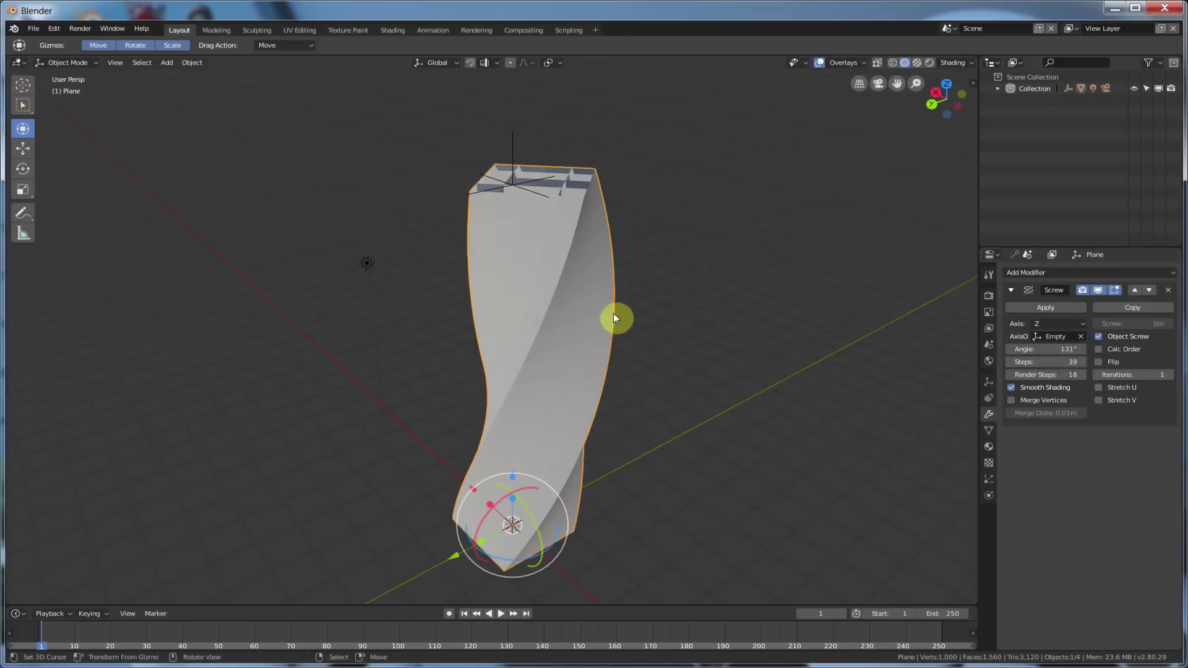
pyautogui.scroll(-1, 614, 318)
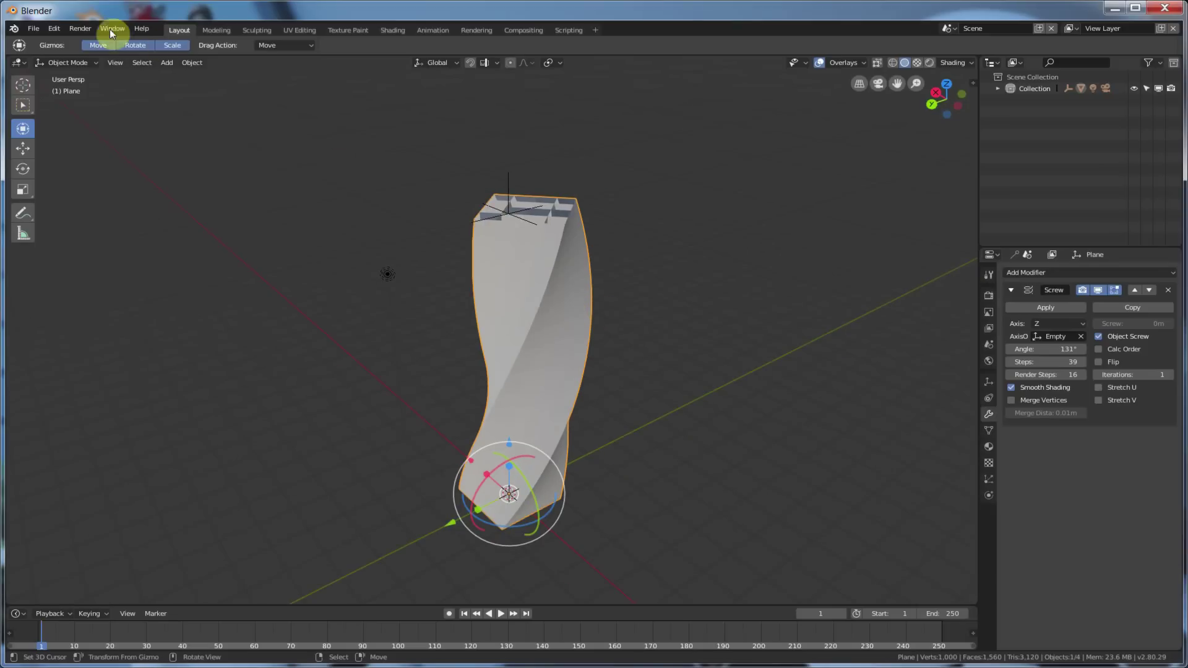
# Start a new General scene from File > New
pyautogui.click(34, 28)
pyautogui.moveTo(54, 37)
pyautogui.click(180, 40)
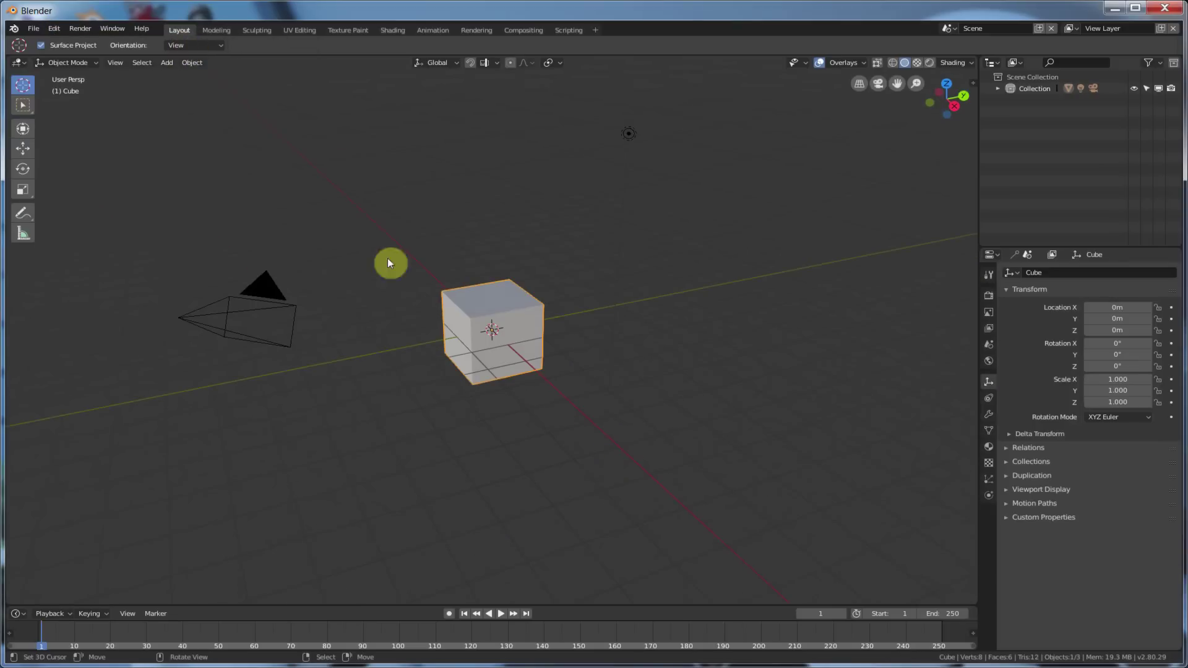
pyautogui.scroll(1, 485, 365)
# Delete the default cube and add a mesh plane at the origin
pyautogui.press('x')
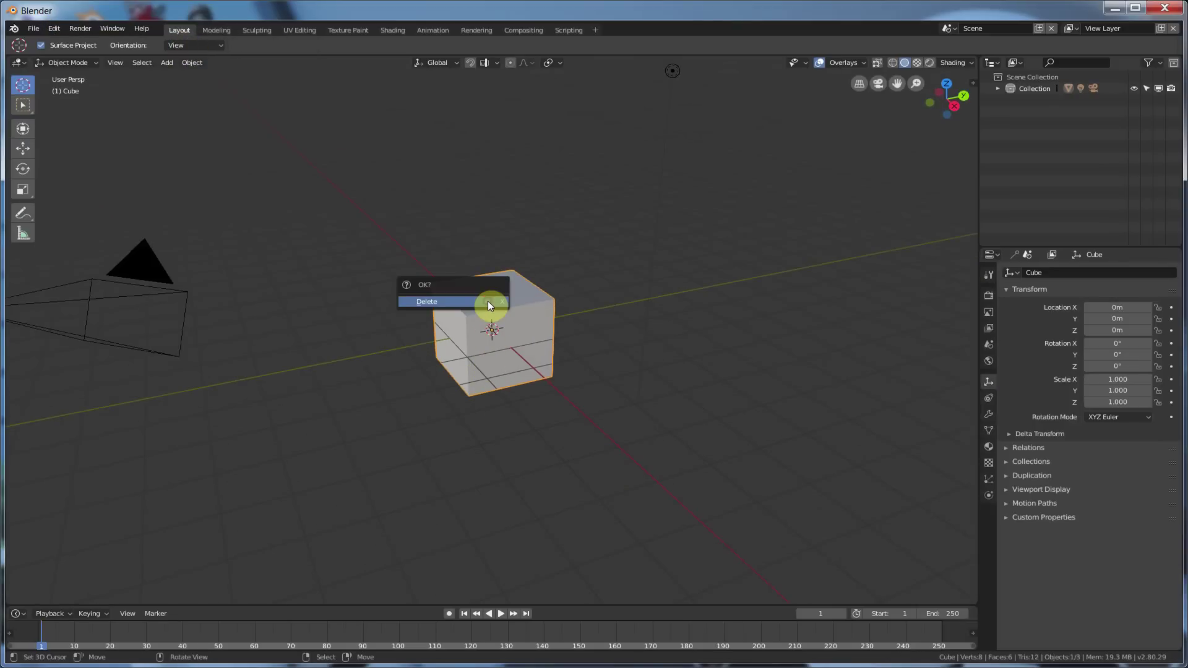
pyautogui.click(487, 300)
pyautogui.click(162, 62)
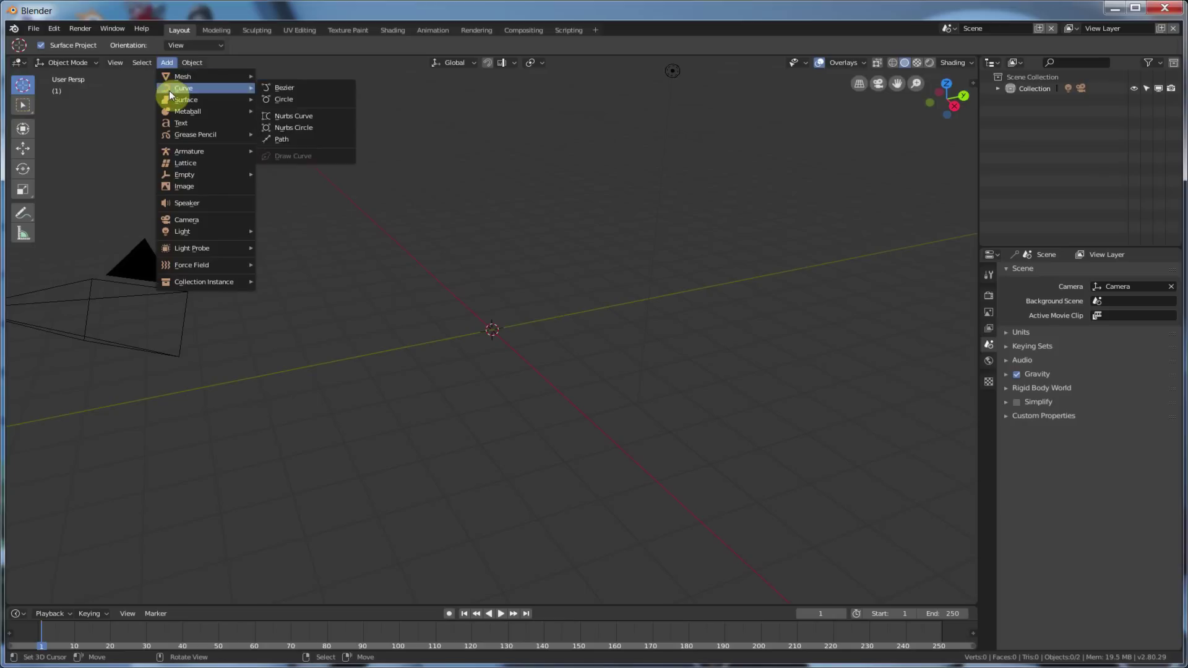
pyautogui.moveTo(174, 77)
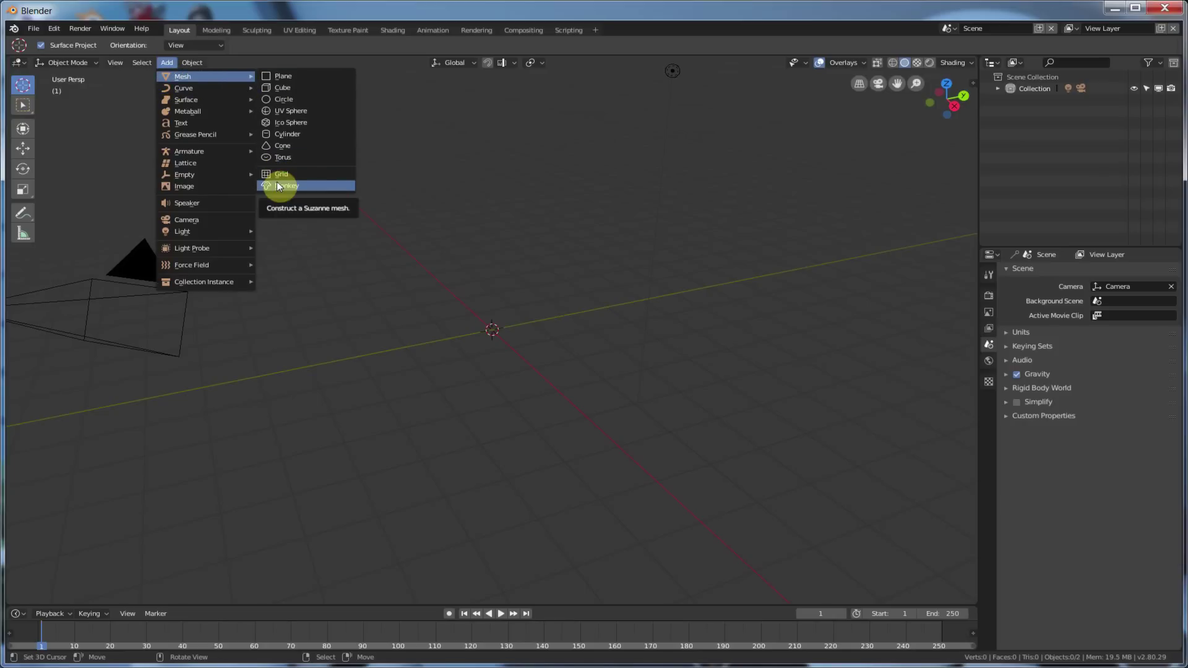
pyautogui.click(282, 79)
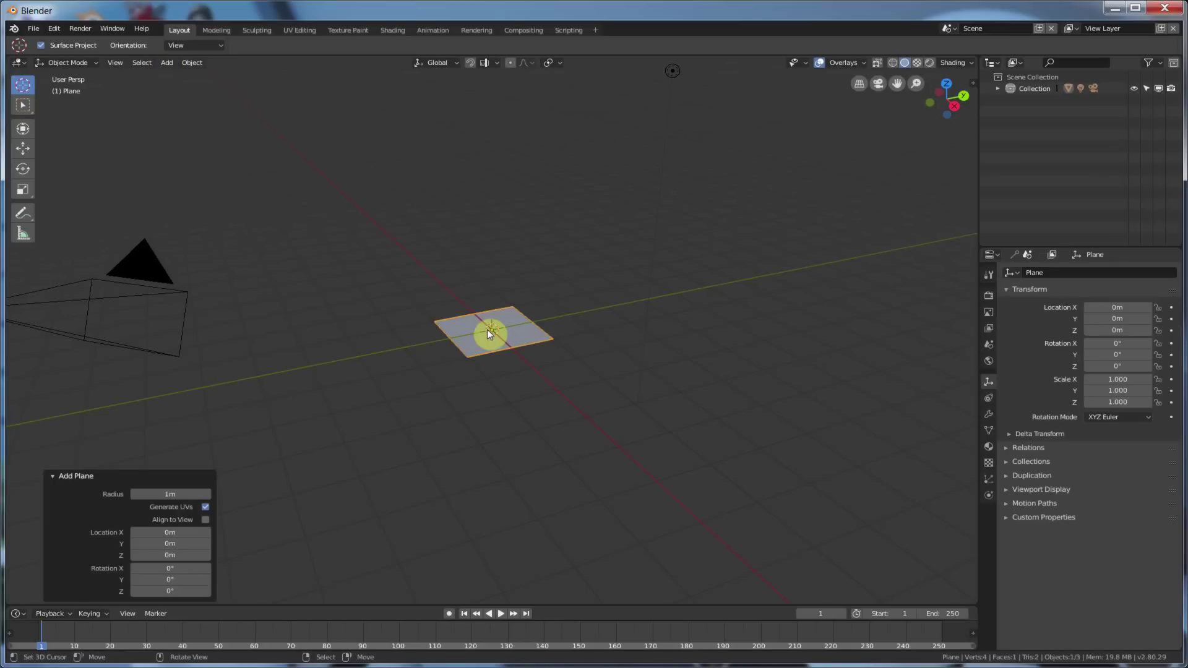
# Add a Screw modifier to the new plane, sweeping it 360° into a flat ring
pyautogui.click(989, 415)
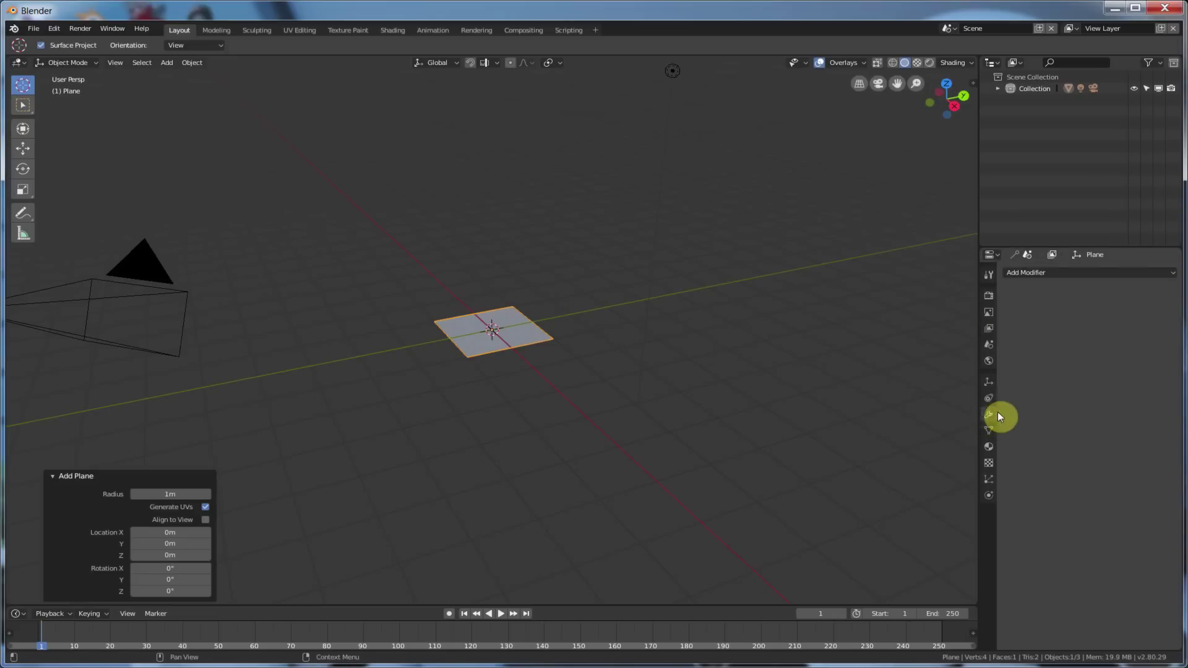
pyautogui.click(1055, 271)
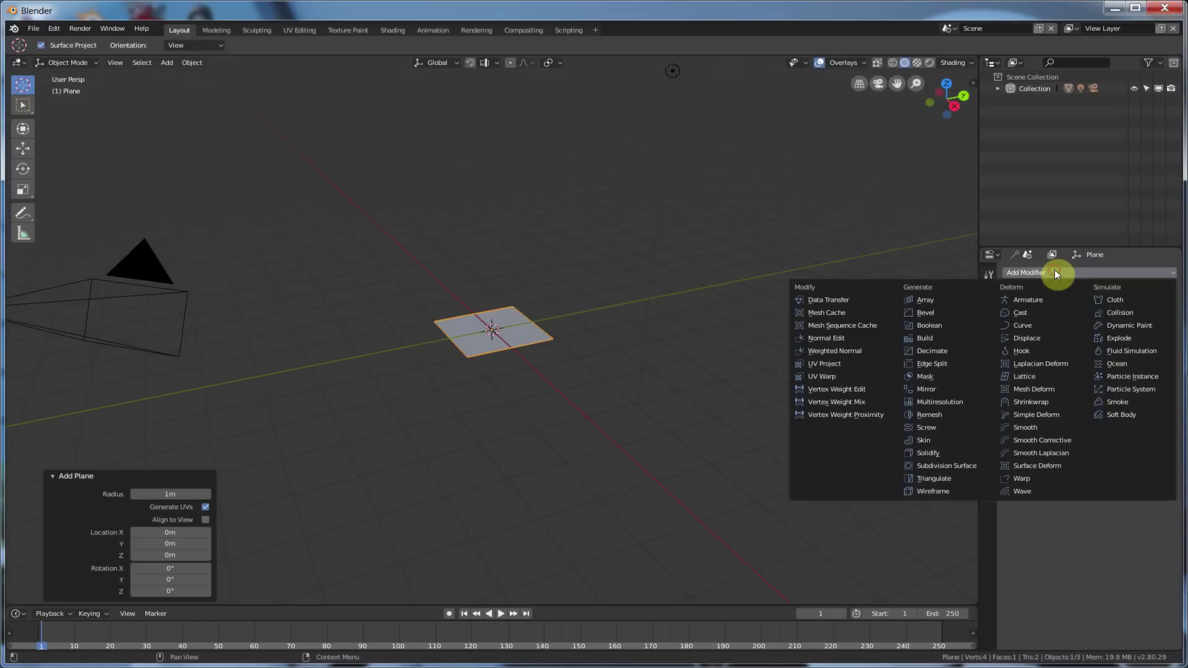
pyautogui.click(931, 428)
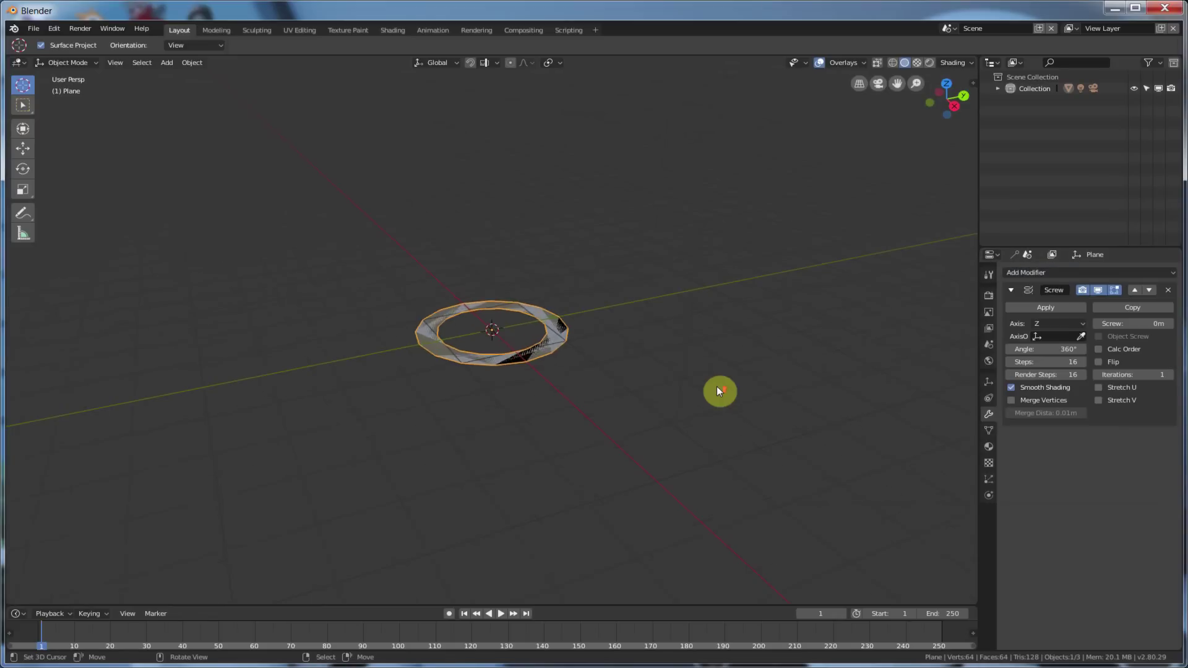
pyautogui.scroll(3, 716, 386)
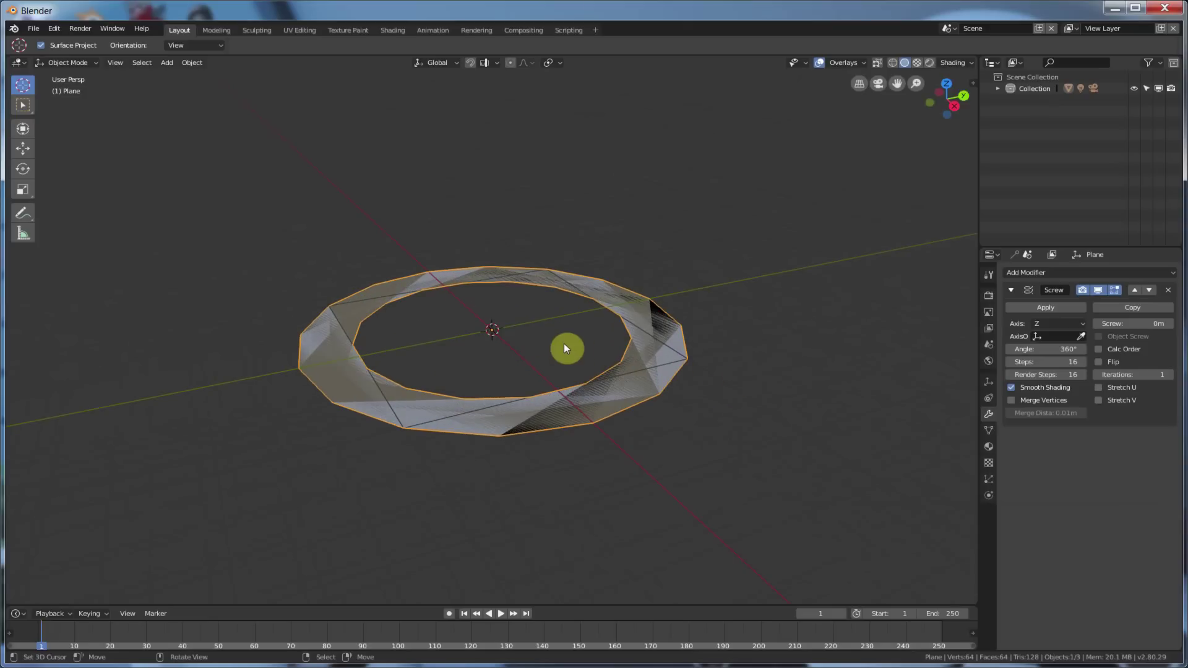
# Orbit around the ring from several angles, then bring up the Add menu
pyautogui.moveTo(565, 345); pyautogui.dragTo(568, 350, button='middle')
pyautogui.scroll(-3, 681, 348)
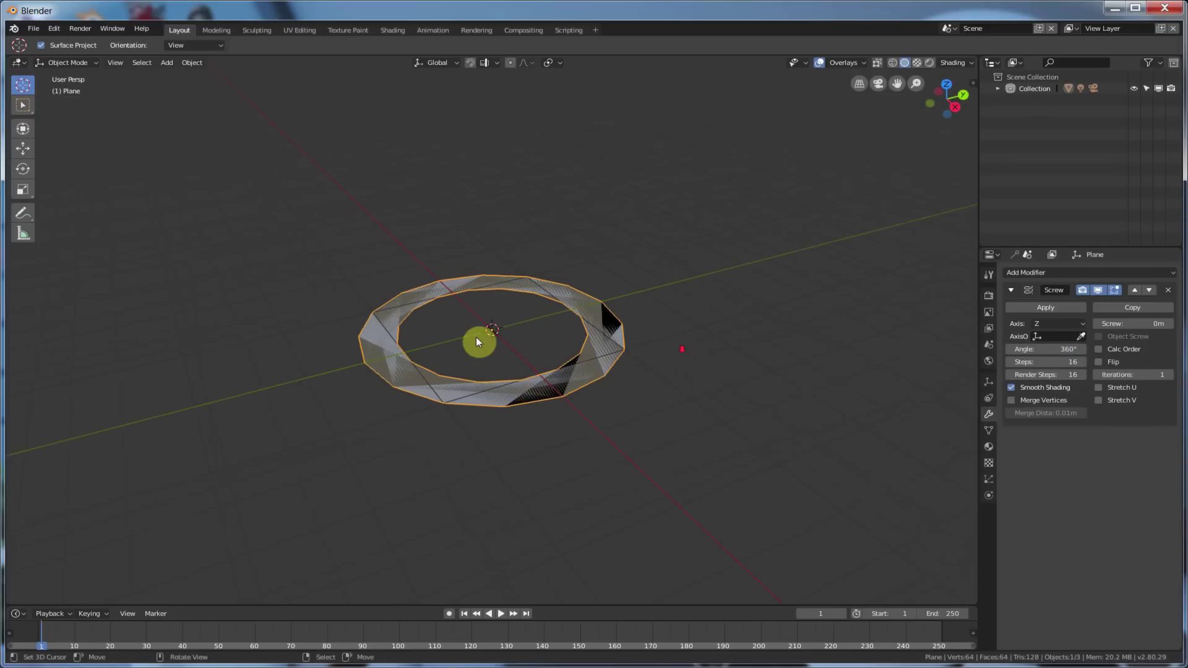
pyautogui.moveTo(547, 254); pyautogui.dragTo(425, 459, button='middle')
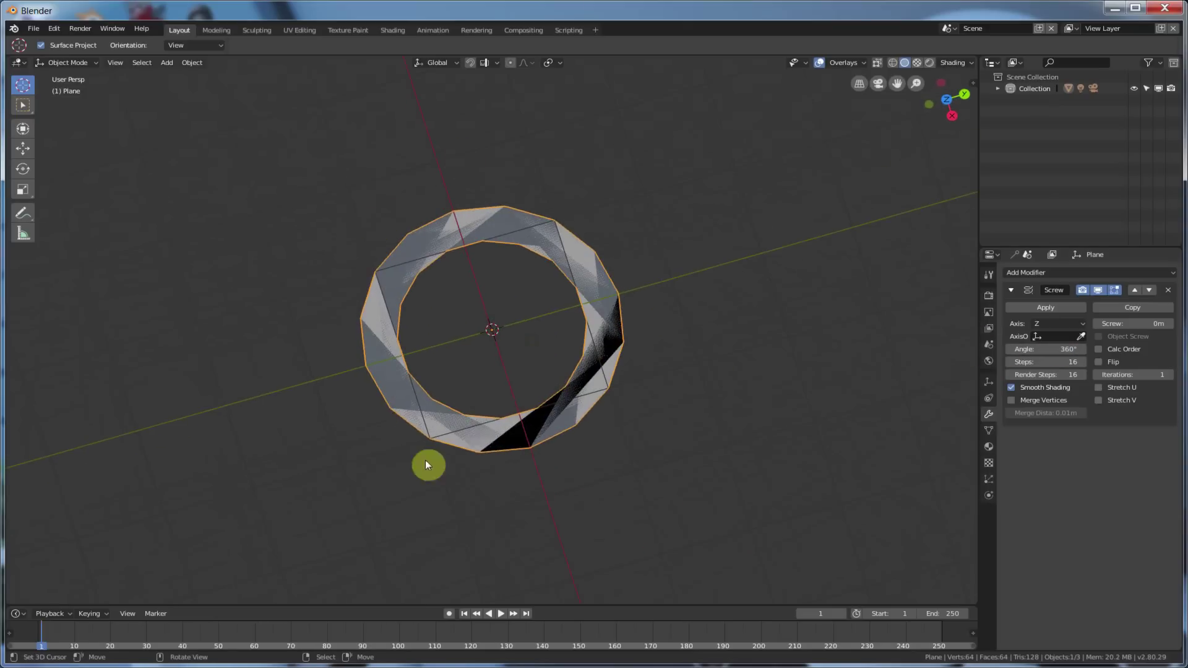
pyautogui.moveTo(556, 359); pyautogui.dragTo(546, 239, button='middle')
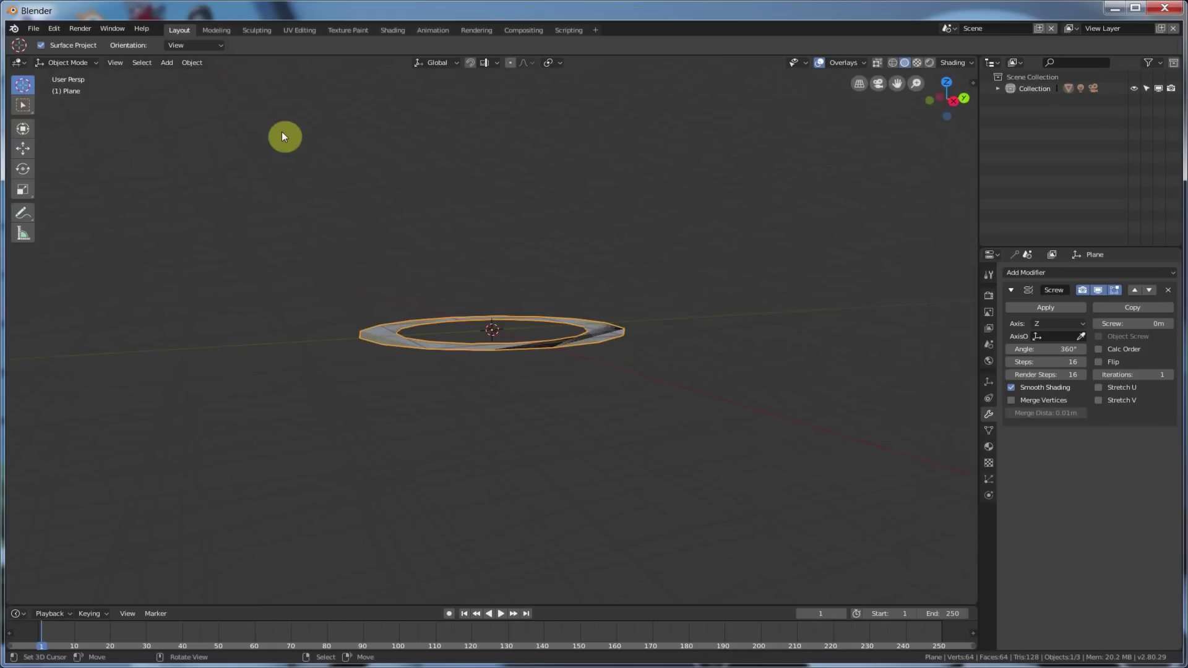
pyautogui.click(169, 63)
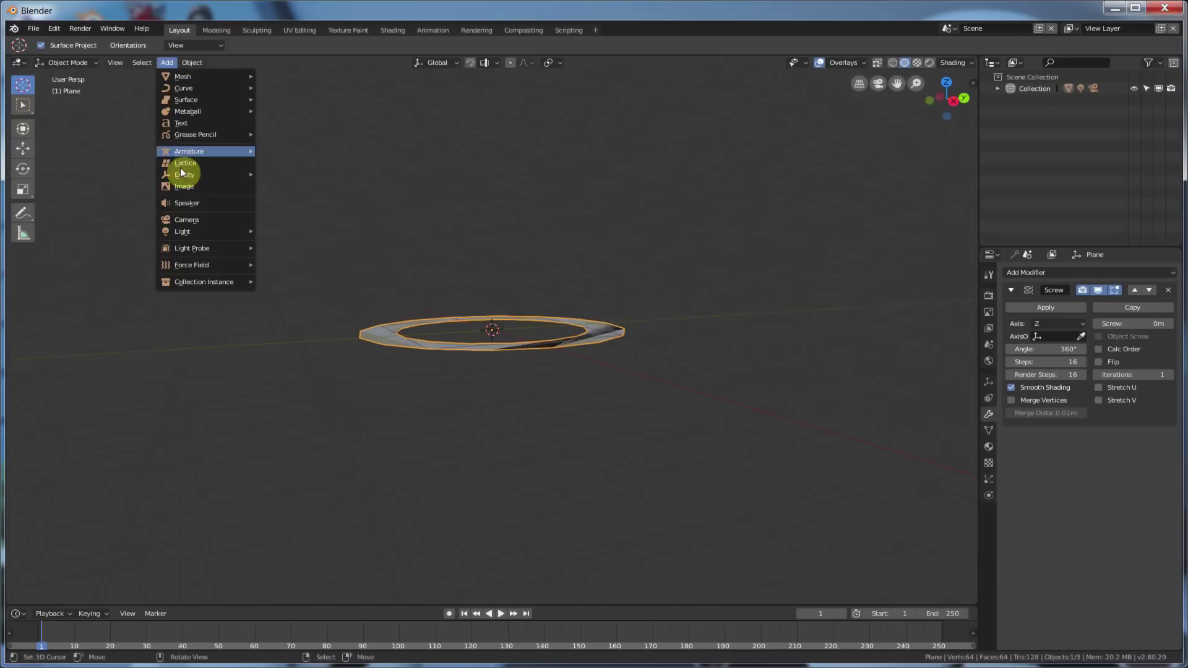
# Add a Plain Axes Empty and set it as the ring's Screw axis object
pyautogui.moveTo(180, 170)
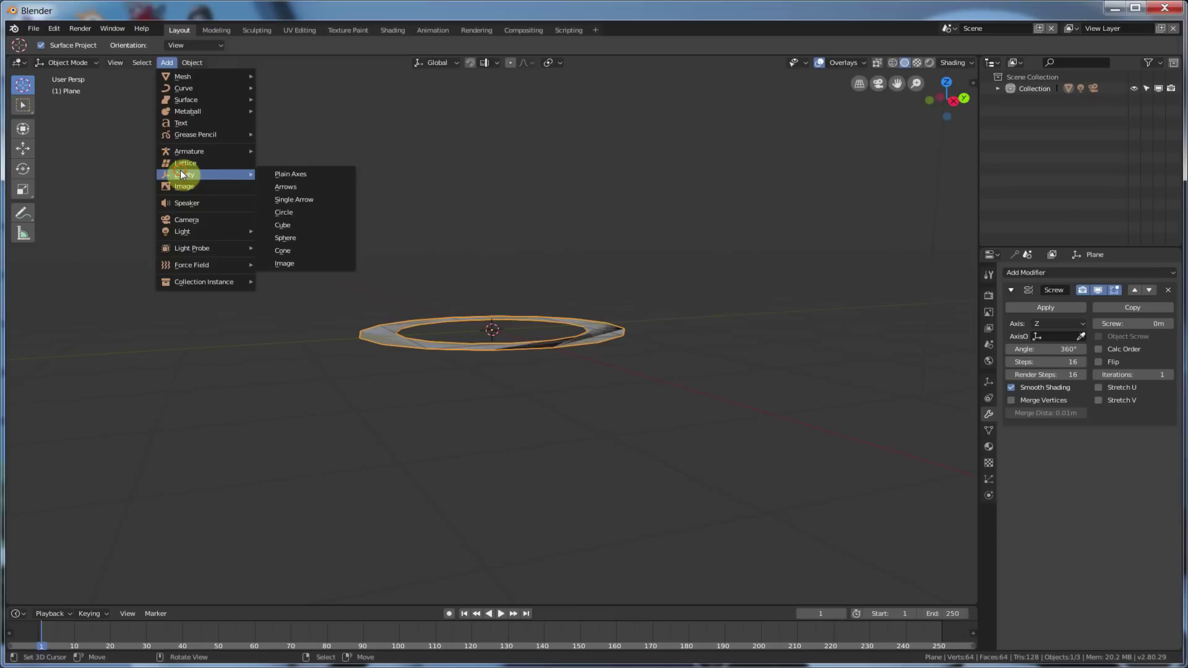
pyautogui.click(286, 174)
pyautogui.click(573, 347)
pyautogui.moveTo(661, 340); pyautogui.dragTo(726, 322, button='middle')
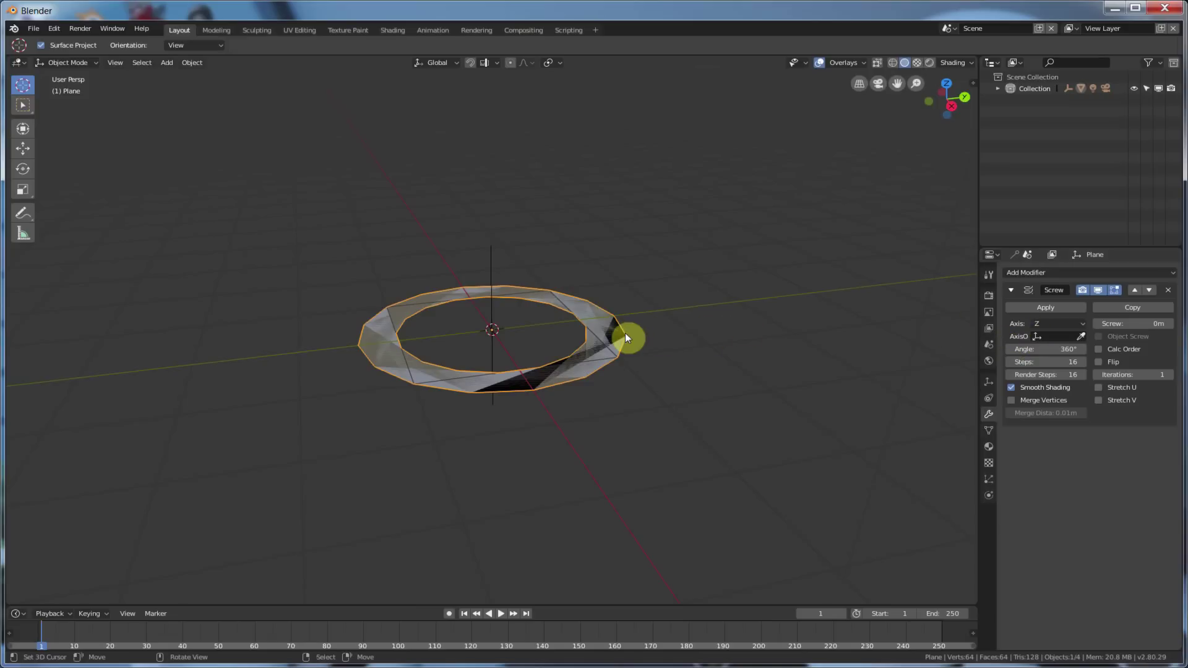
pyautogui.click(1040, 336)
pyautogui.click(1046, 364)
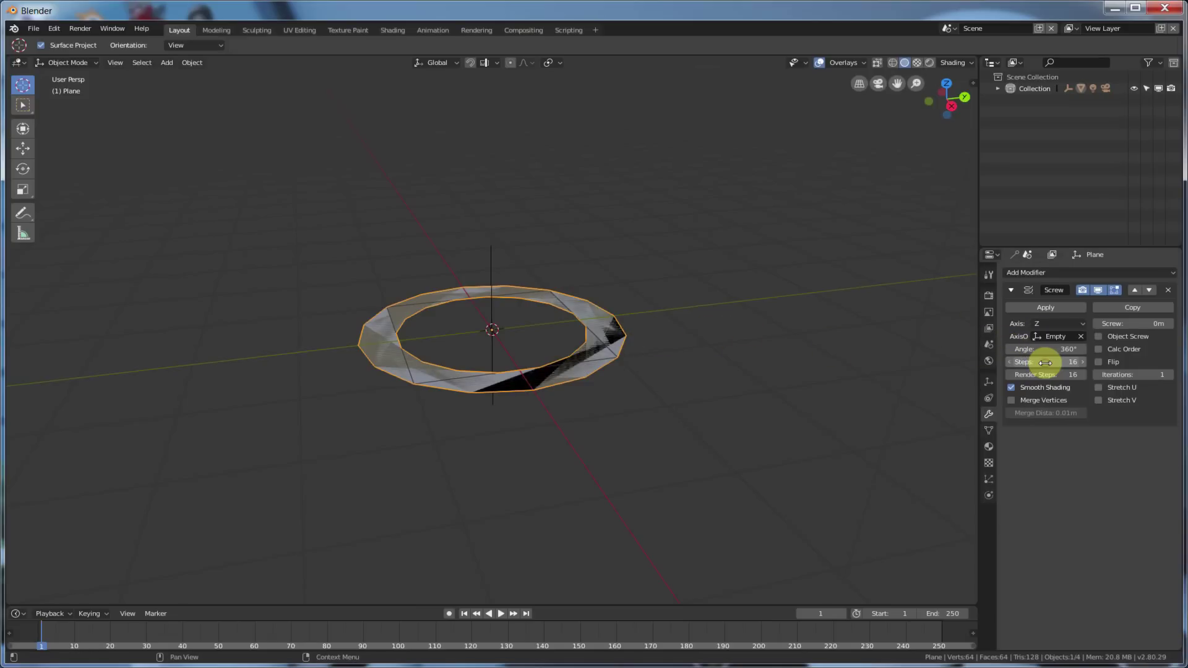
# Raise the Empty along Z above the ring with the Transform tool
pyautogui.click(494, 270)
pyautogui.hotkey('shift', 'space')
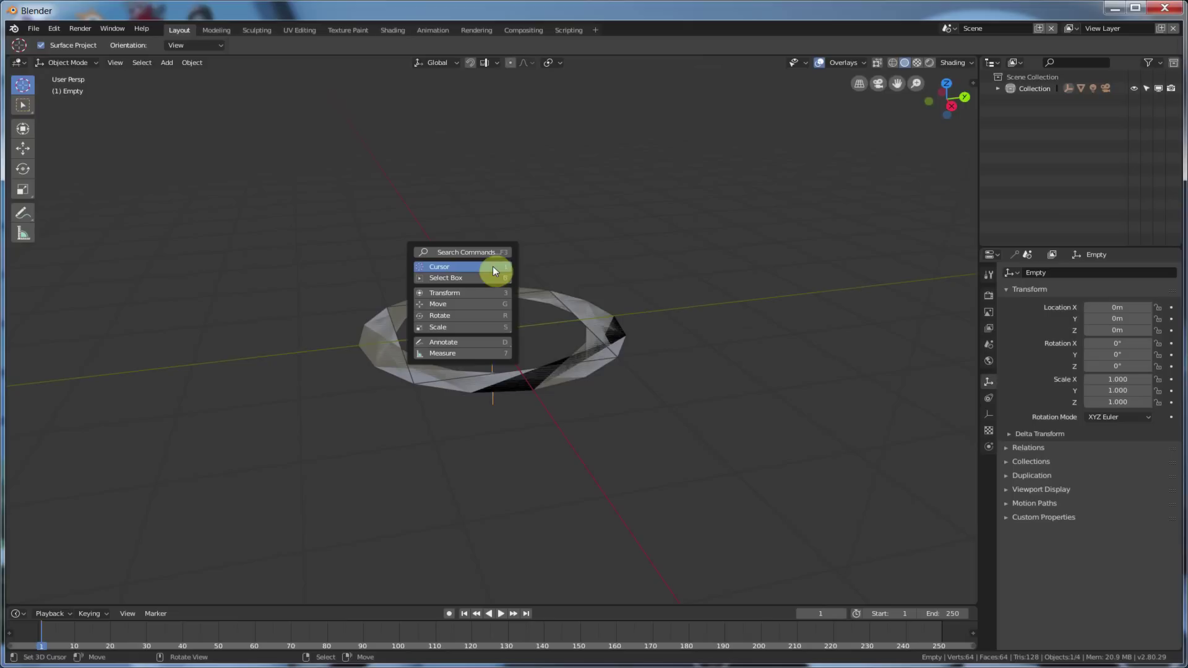
pyautogui.click(463, 291)
pyautogui.moveTo(490, 267); pyautogui.dragTo(516, 79)
# Enable Object Screw on the ring so the Empty's offset forms a column
pyautogui.click(602, 339)
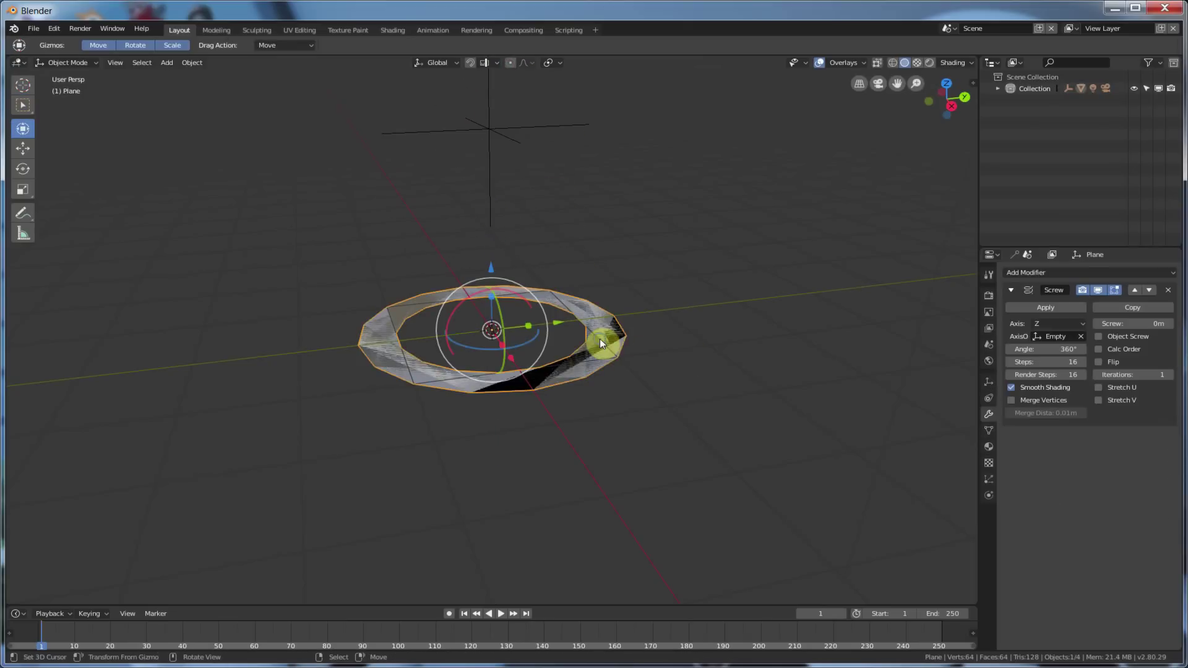
pyautogui.click(1099, 337)
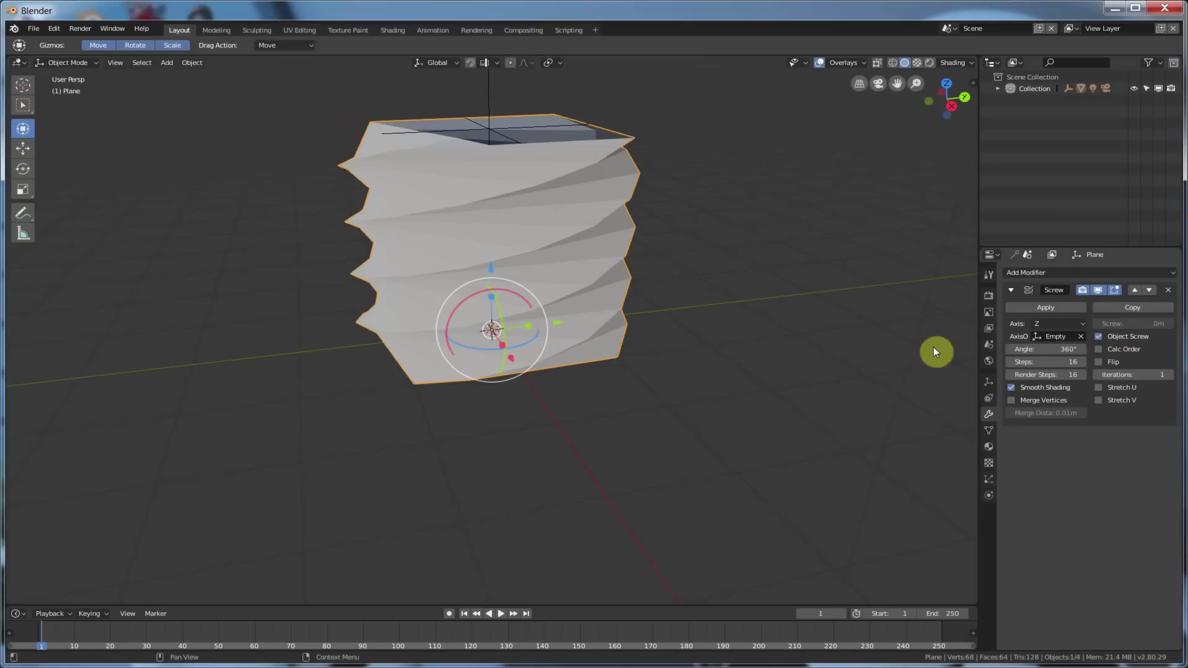
pyautogui.scroll(-5, 715, 328)
pyautogui.moveTo(689, 295); pyautogui.dragTo(654, 294, button='middle')
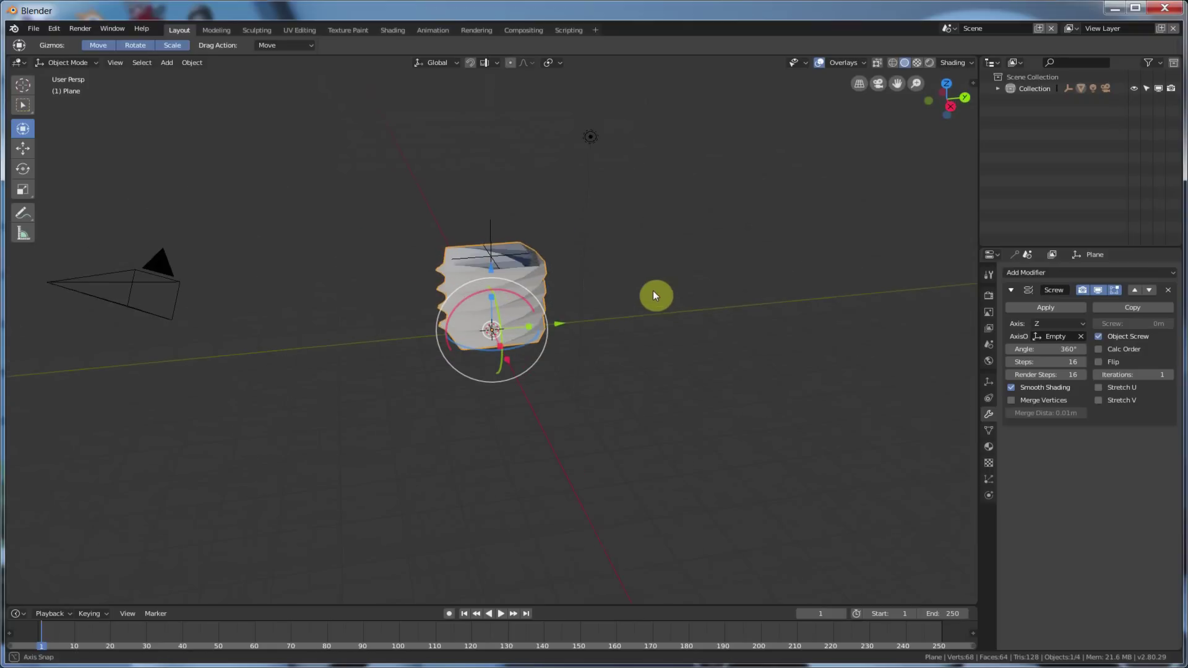
# Raise the Empty higher along Z to stretch the twisted column taller
pyautogui.click(493, 229)
pyautogui.moveTo(488, 191); pyautogui.dragTo(512, 522)
pyautogui.moveTo(597, 359); pyautogui.dragTo(618, 544, button='middle')
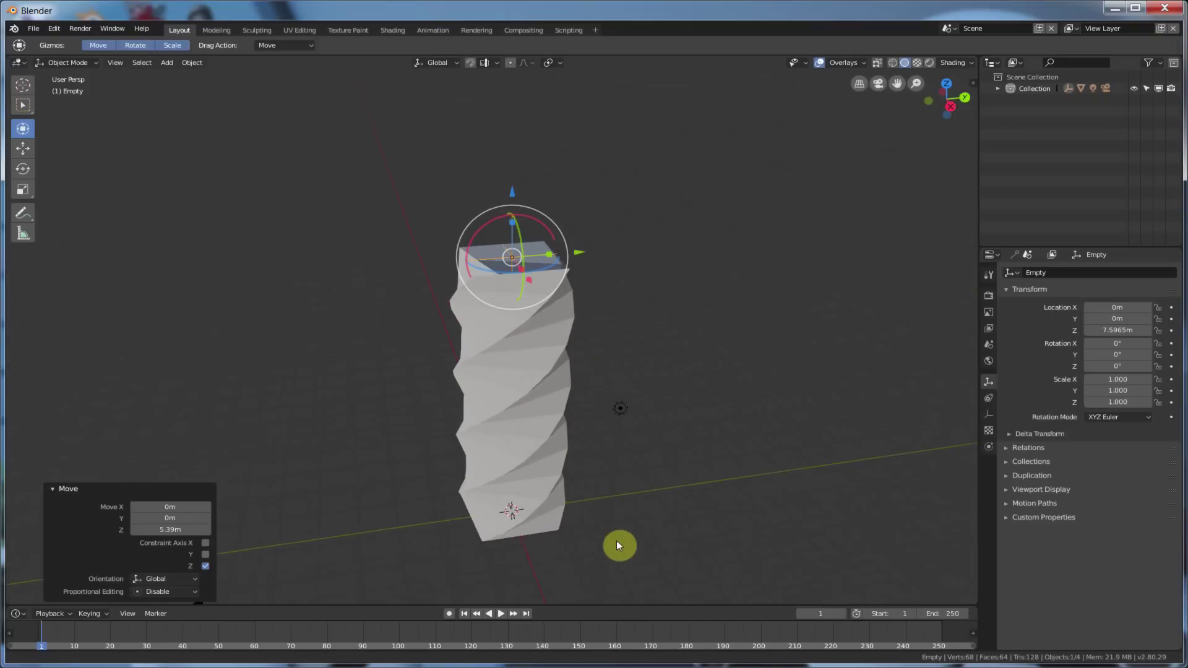
pyautogui.moveTo(512, 196); pyautogui.dragTo(526, 145)
# Lower the column's Screw angle from 360° to 288° for a looser twist
pyautogui.click(512, 305)
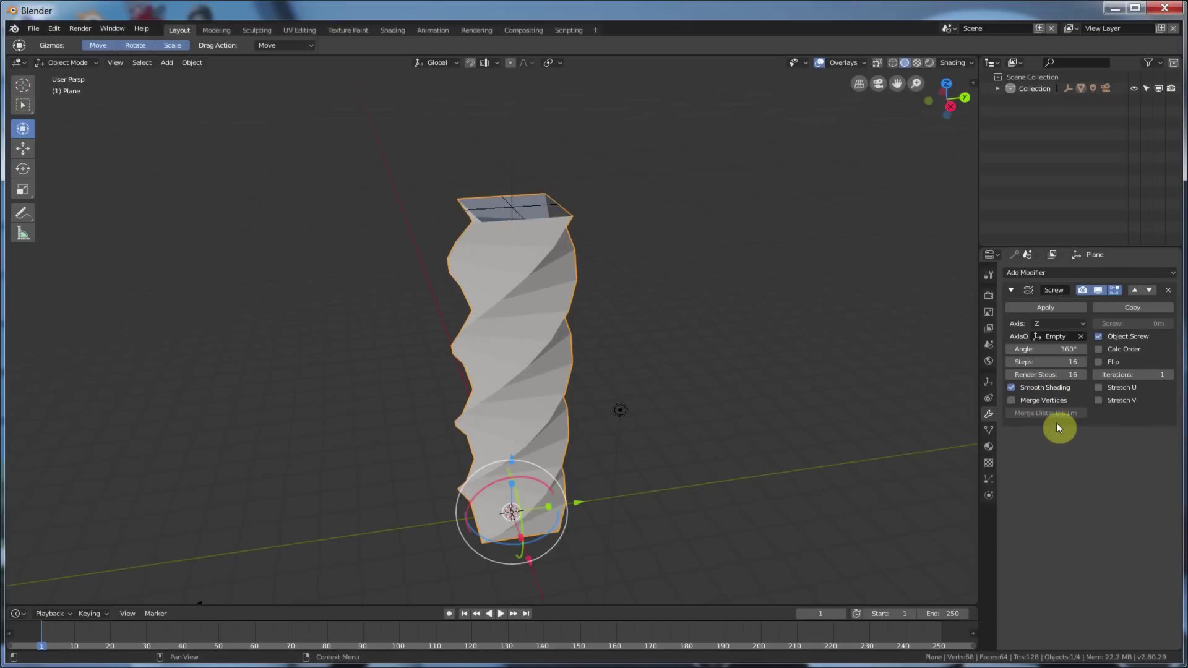
pyautogui.moveTo(1066, 350); pyautogui.dragTo(1035, 349)
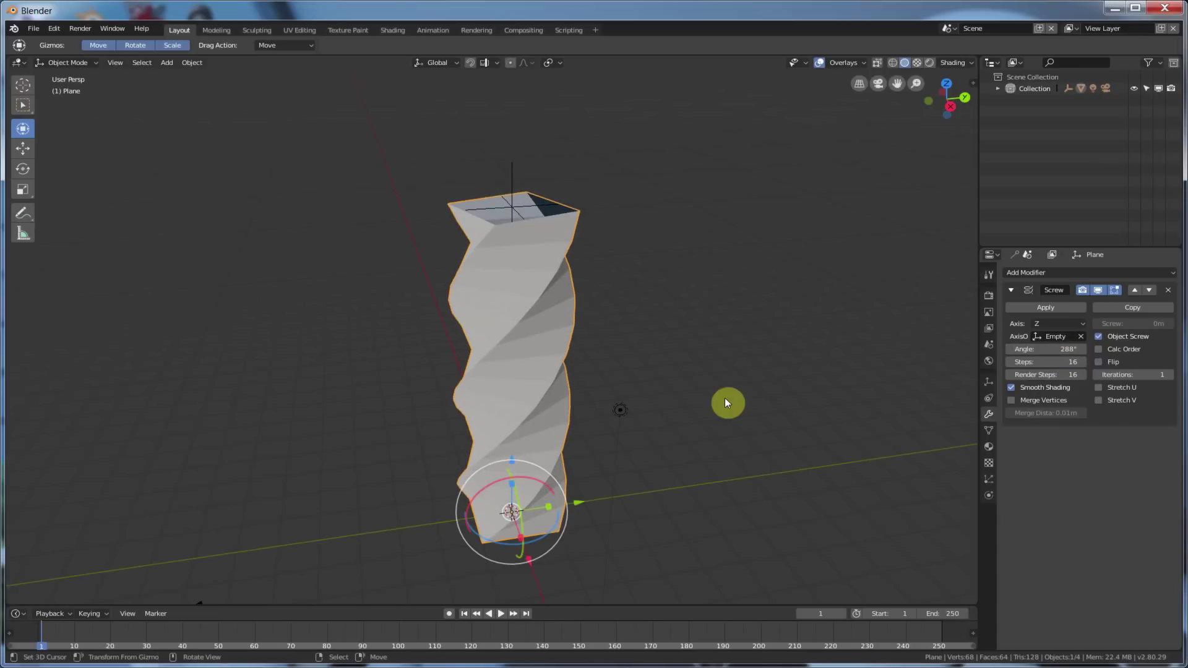
pyautogui.moveTo(723, 396)
pyautogui.mouseDown(button='middle')
pyautogui.moveTo(742, 396)
pyautogui.moveTo(712, 390)
pyautogui.mouseUp(button='middle')
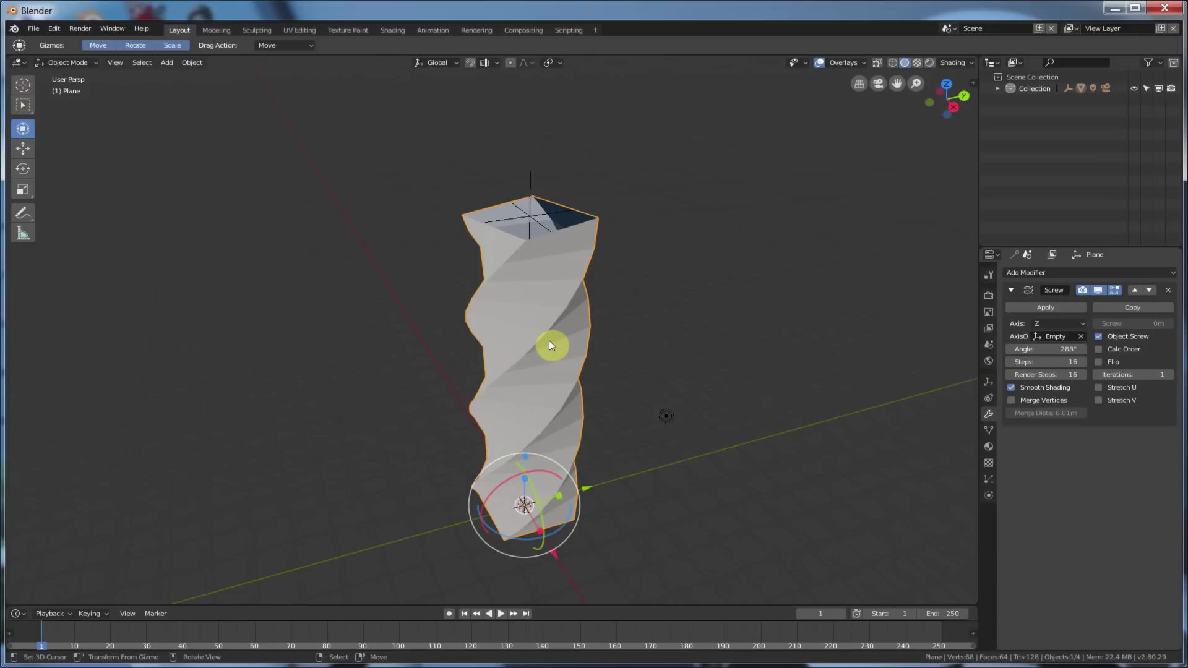
pyautogui.click(115, 63)
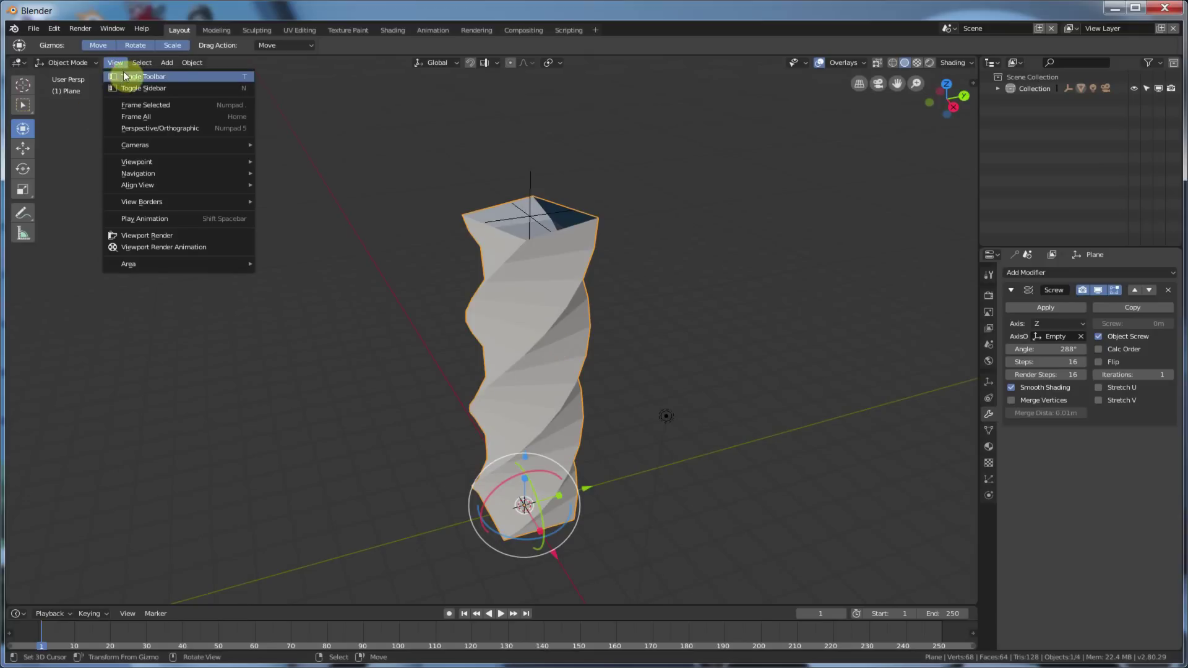
pyautogui.moveTo(166, 63)
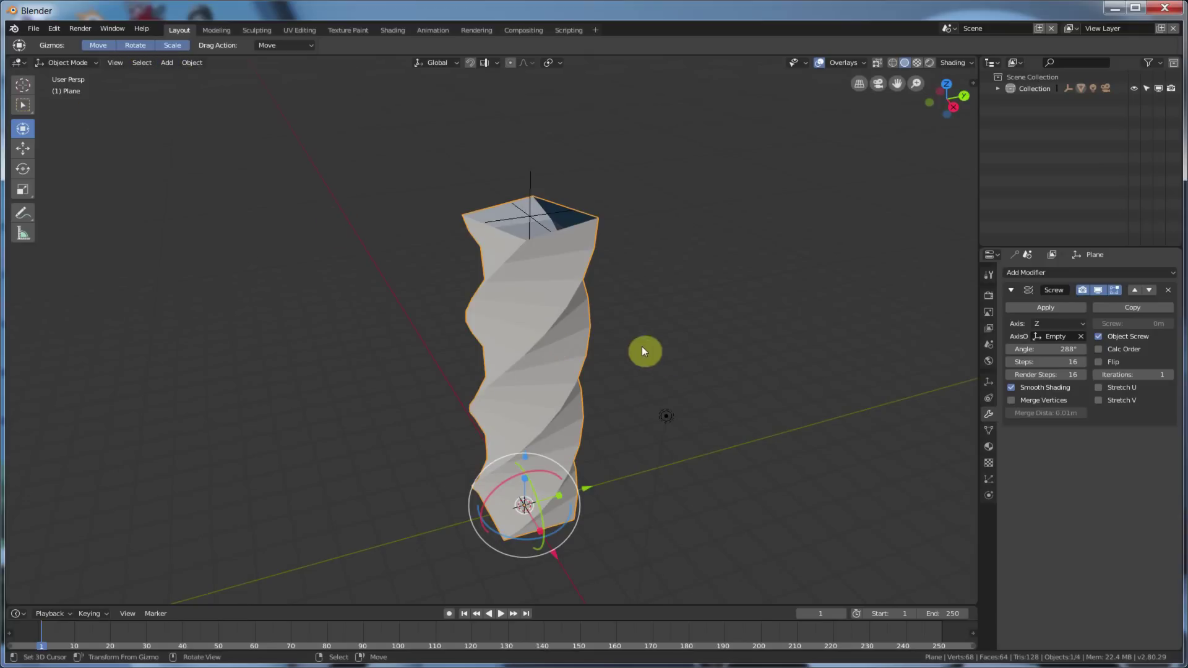
pyautogui.click(547, 305)
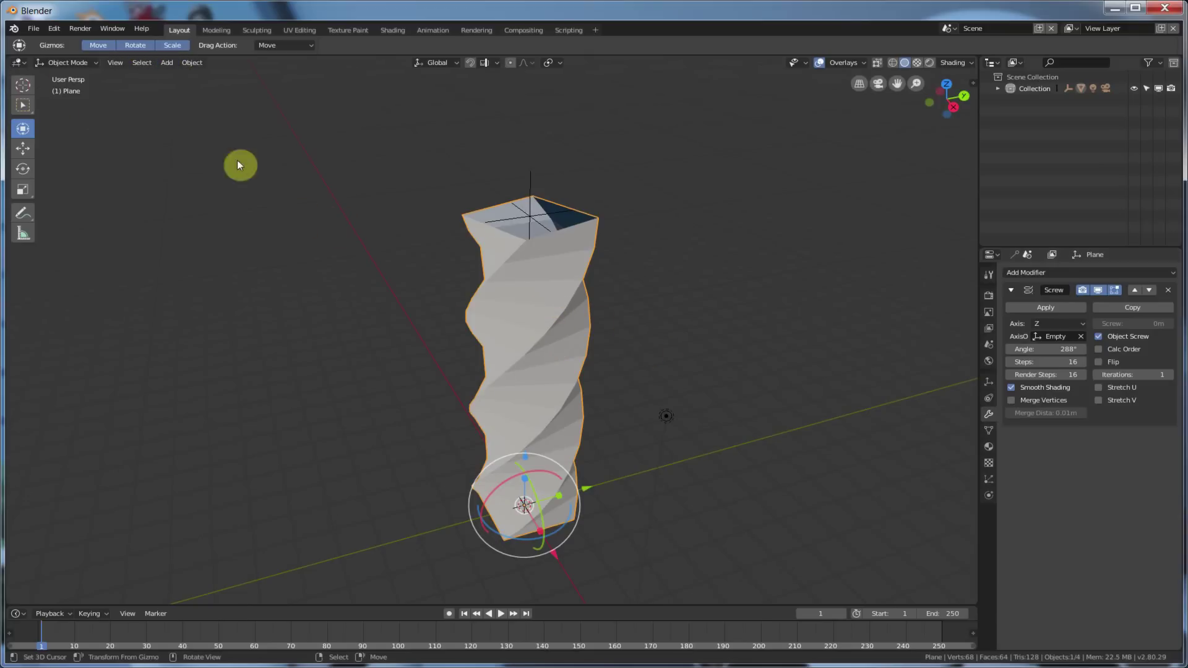
# Delete the twisted plane column and add a torus mesh
pyautogui.press('x')
pyautogui.click(444, 266)
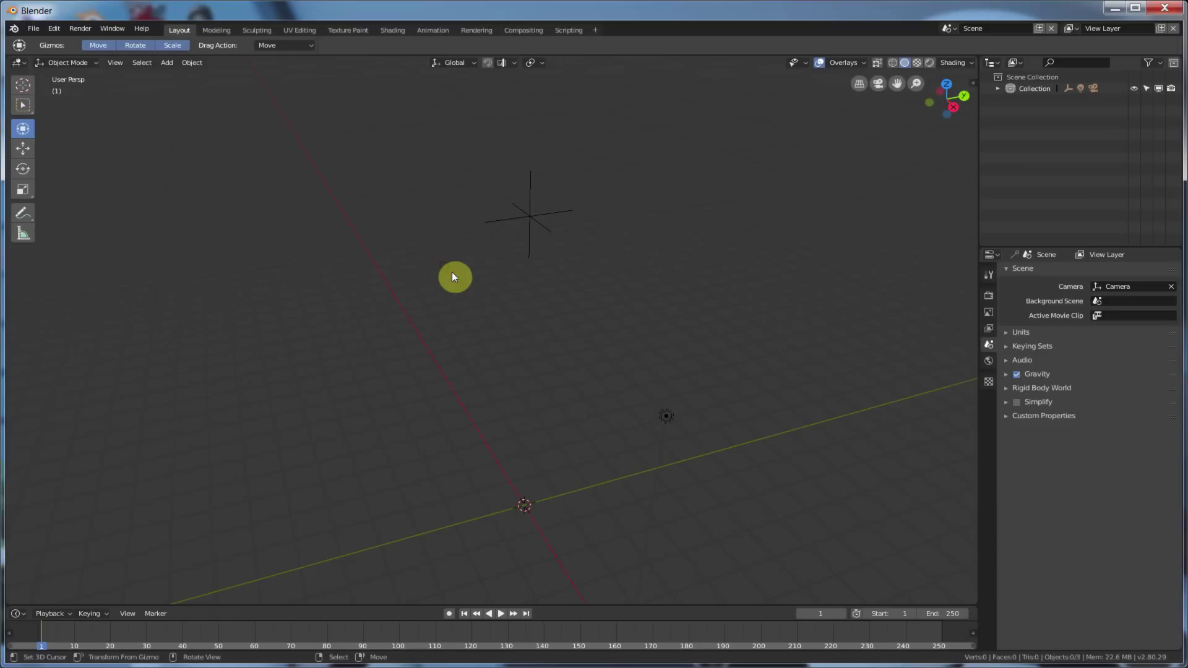
pyautogui.click(171, 64)
pyautogui.moveTo(176, 75)
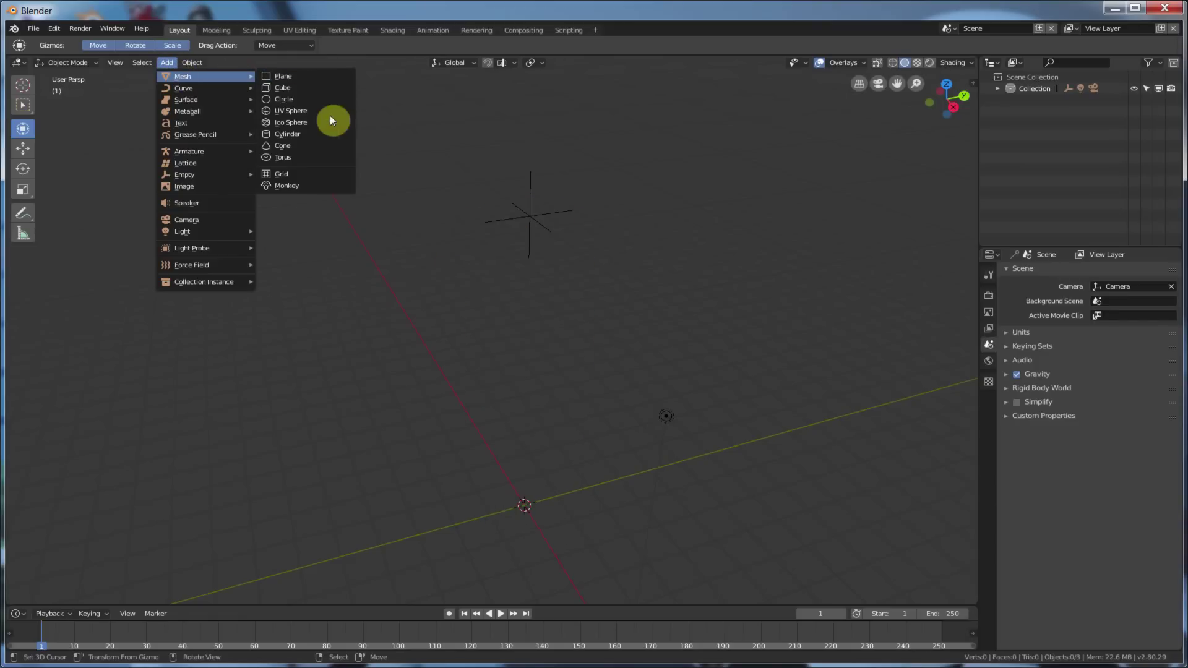
pyautogui.click(309, 158)
# Add a Screw modifier to the torus with the Empty as its axis object
pyautogui.moveTo(607, 433); pyautogui.dragTo(586, 260, button='middle')
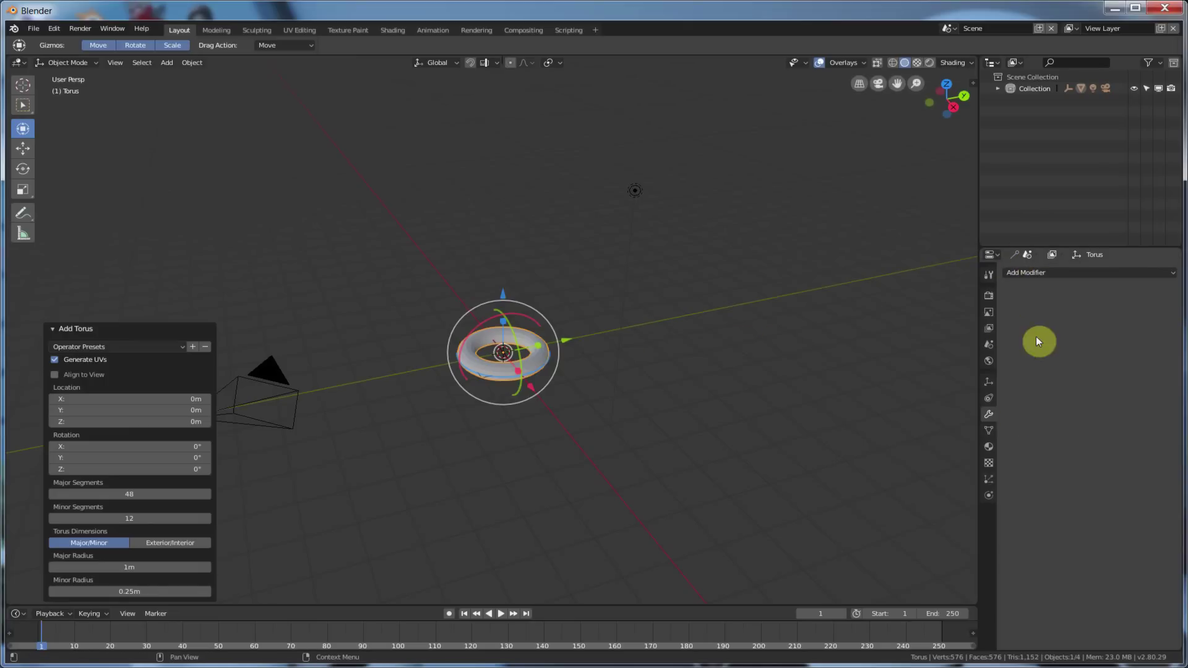
pyautogui.click(1052, 273)
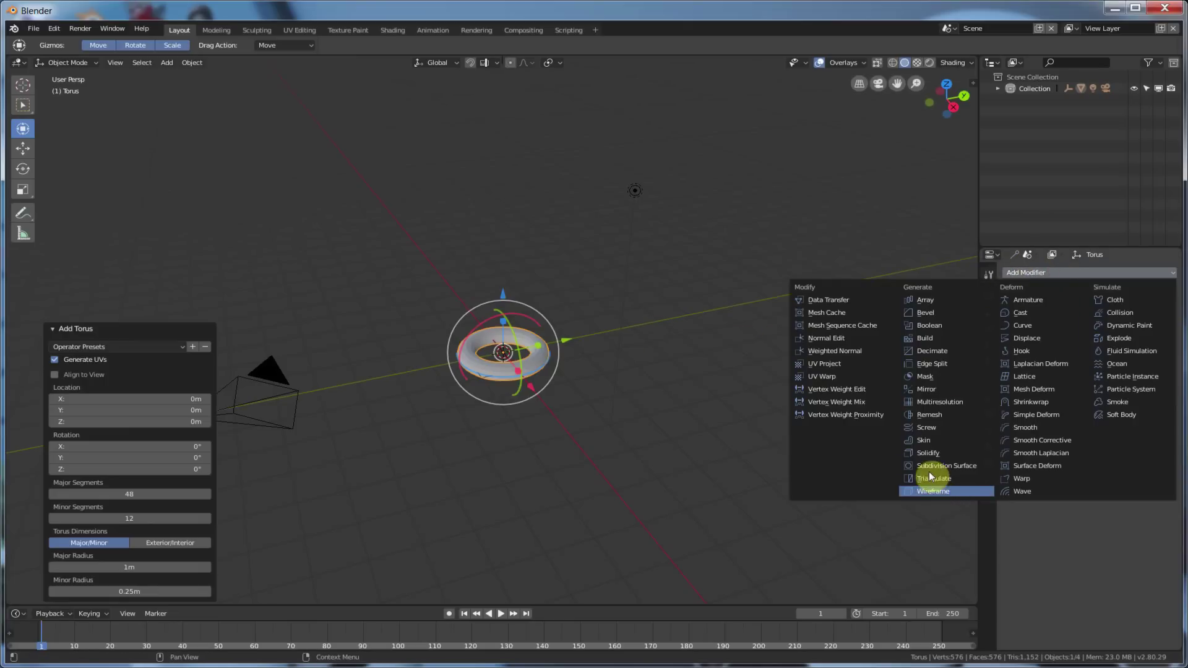
pyautogui.click(928, 427)
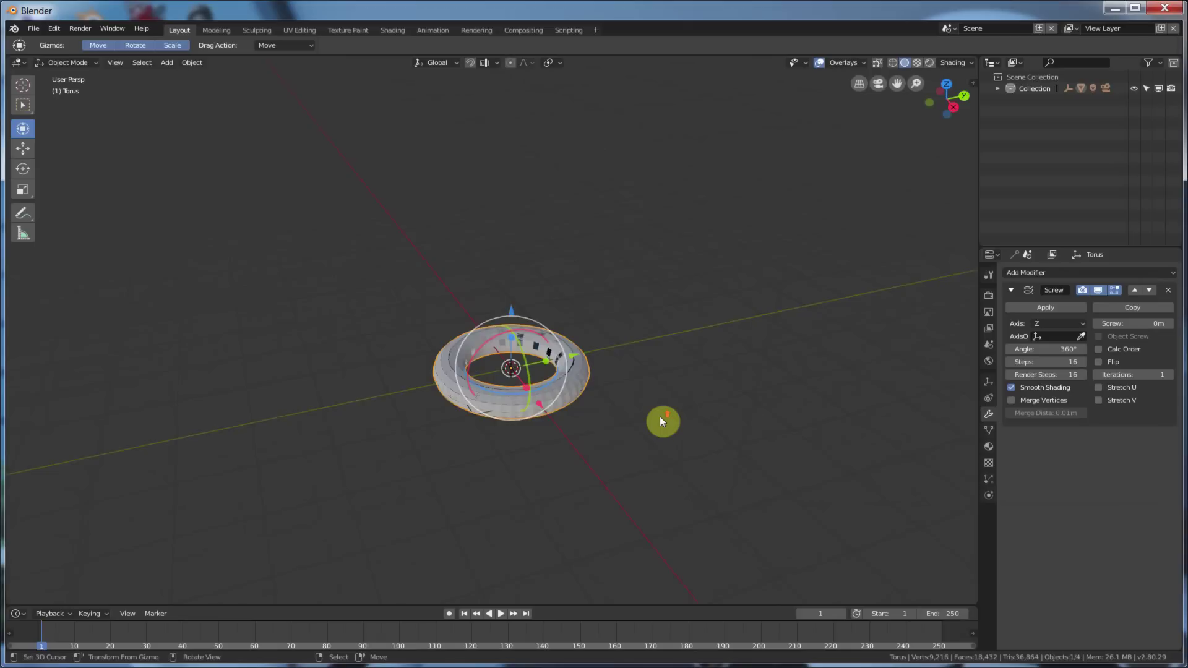
pyautogui.scroll(1, 660, 417)
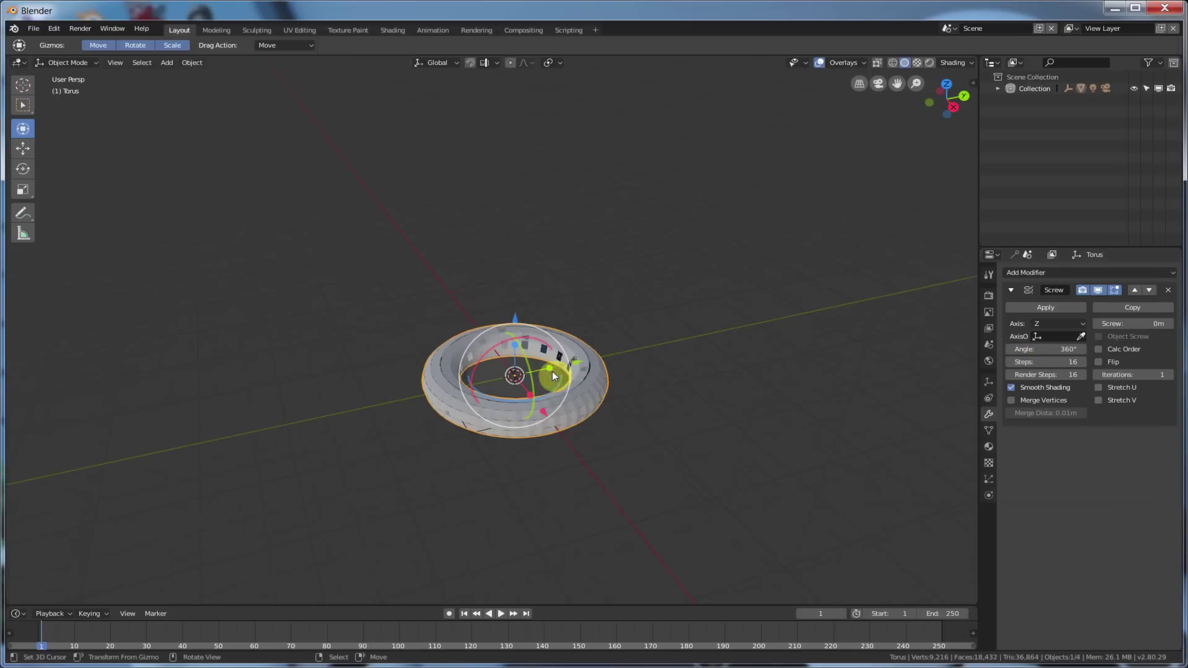
pyautogui.scroll(4, 562, 406)
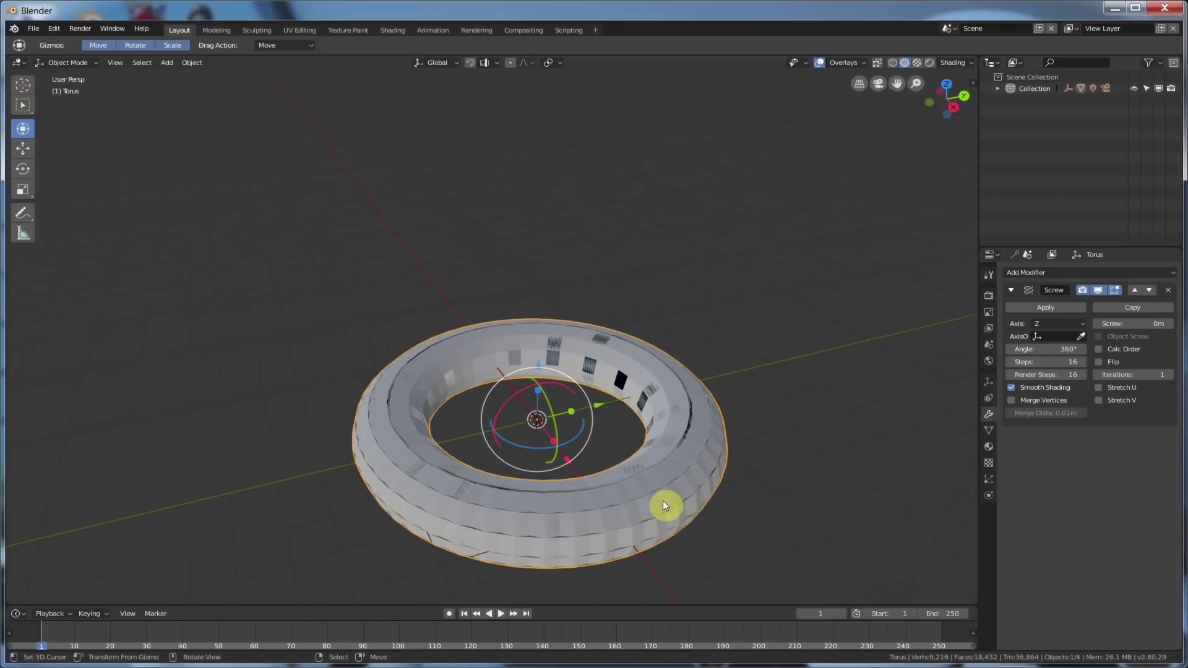
pyautogui.scroll(-1, 663, 498)
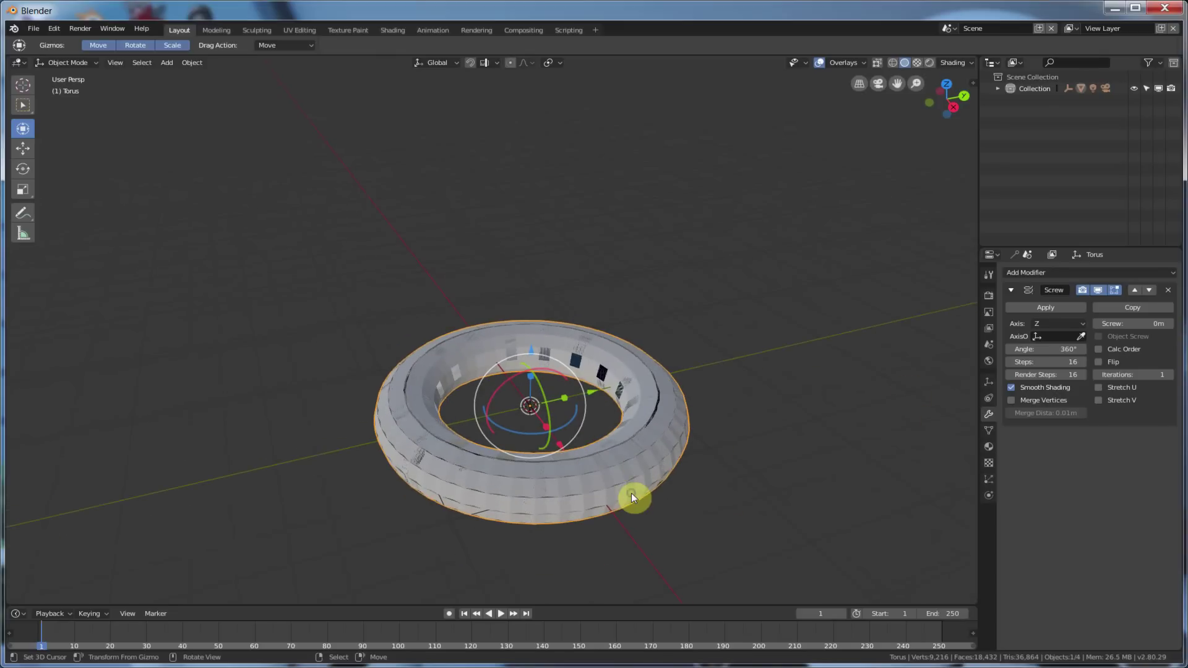
pyautogui.click(1045, 336)
pyautogui.click(1043, 365)
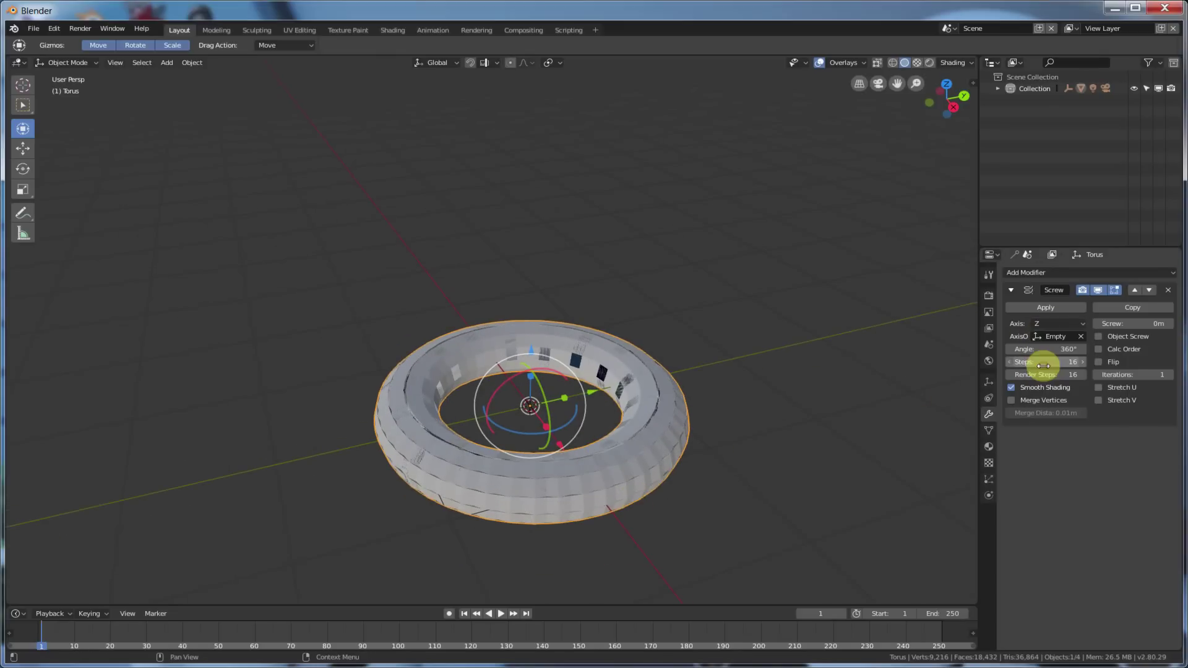
# Enable Object Screw on the torus and offset the Empty along Y to bend the column
pyautogui.click(1099, 337)
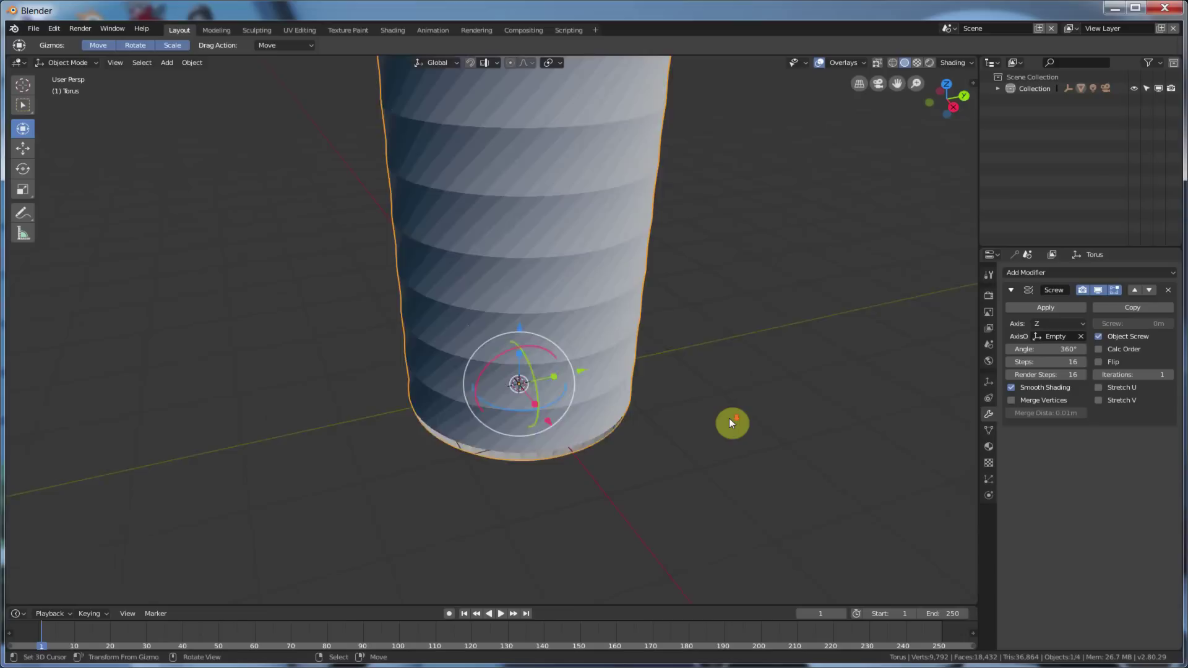
pyautogui.scroll(-1, 729, 419)
pyautogui.moveTo(692, 304); pyautogui.dragTo(680, 414, button='middle')
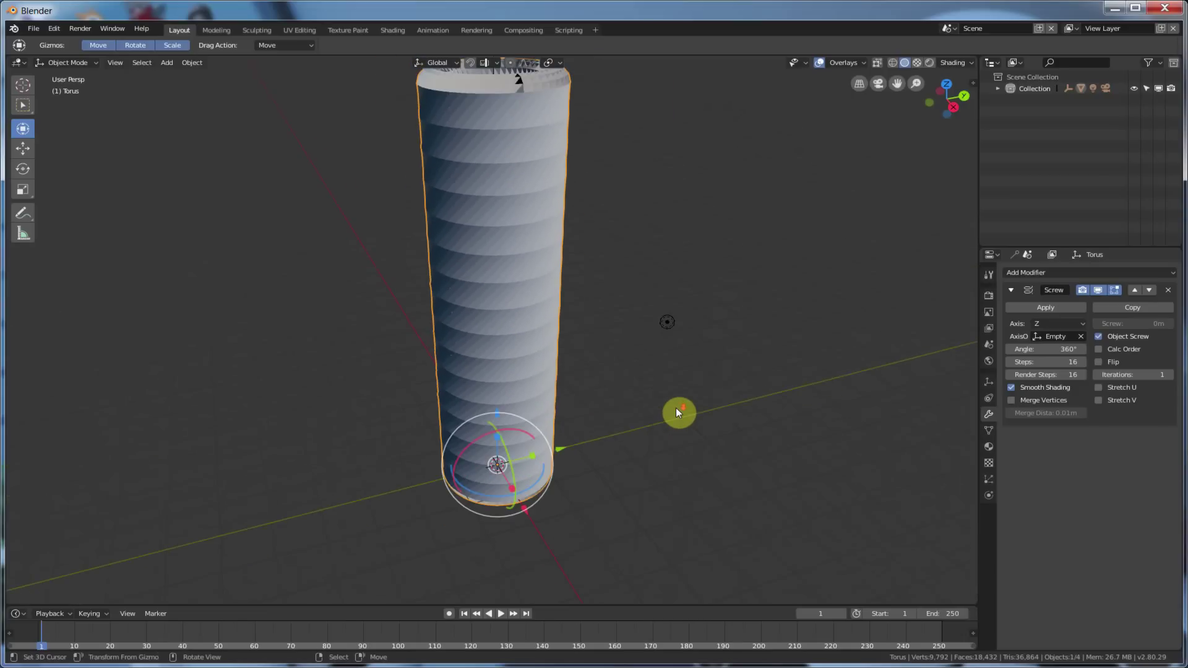
pyautogui.moveTo(496, 411); pyautogui.dragTo(492, 384)
pyautogui.hotkey('ctrl', 'z')
pyautogui.scroll(-2, 593, 340)
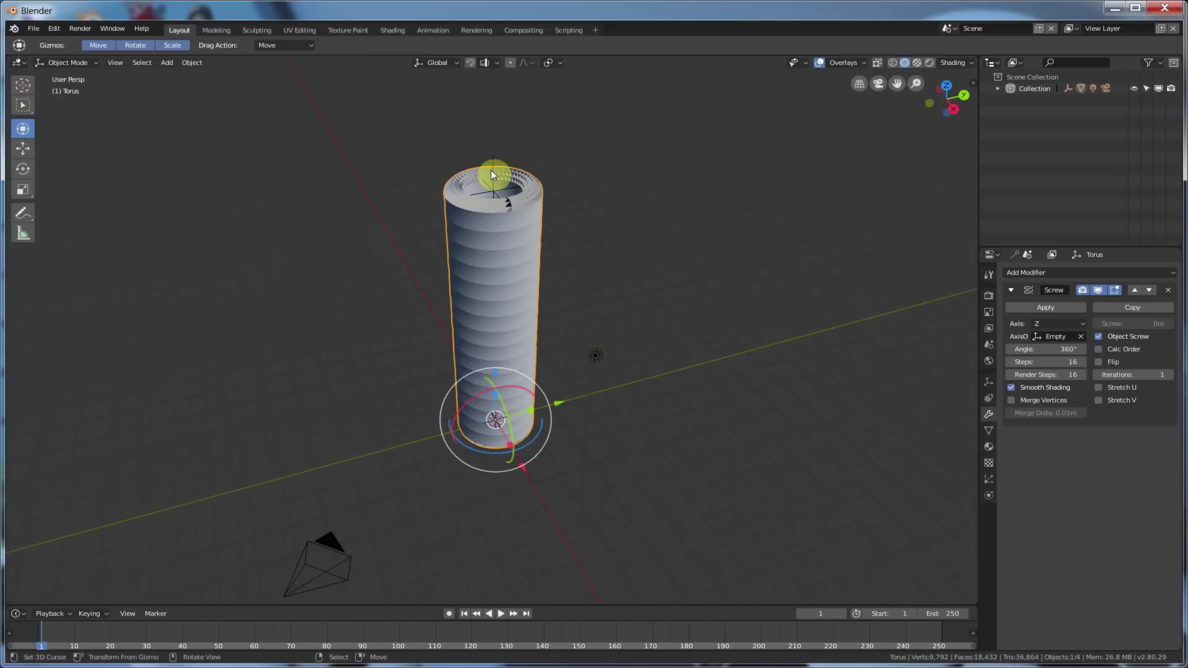
pyautogui.moveTo(491, 170); pyautogui.dragTo(530, 297)
pyautogui.moveTo(520, 185); pyautogui.dragTo(586, 311)
pyautogui.moveTo(586, 310); pyautogui.dragTo(551, 322, button='middle')
# Reduce the torus screw's Steps to 7 and inspect the chunkier spiral
pyautogui.click(550, 322)
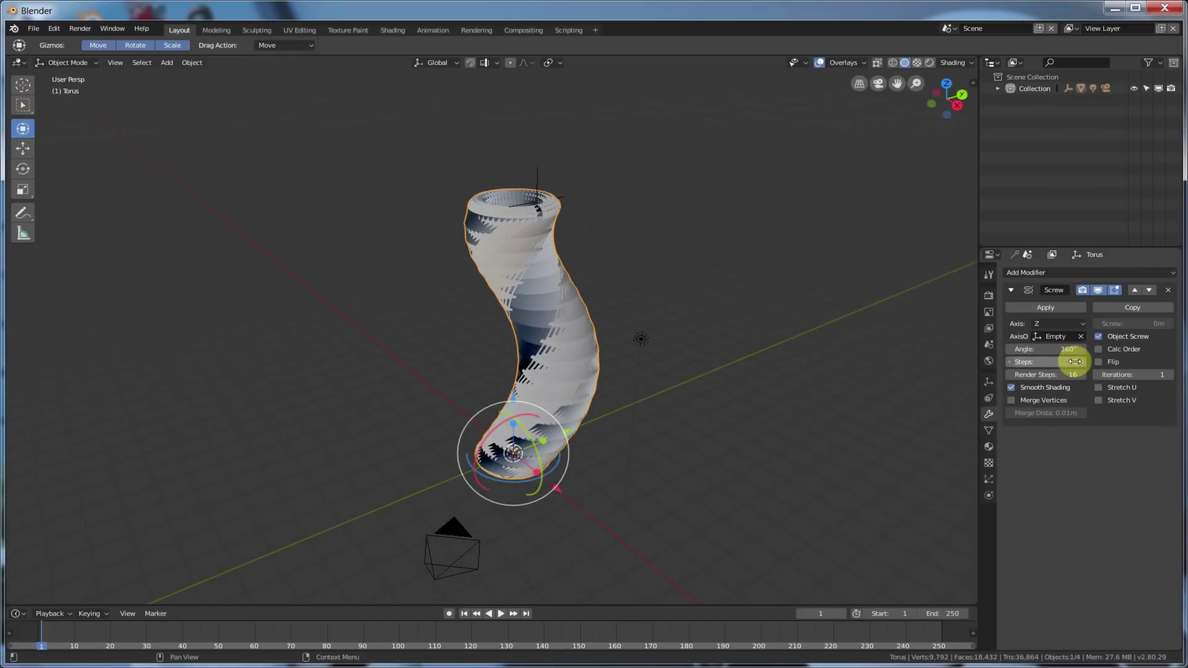
pyautogui.moveTo(1074, 363); pyautogui.dragTo(1046, 362)
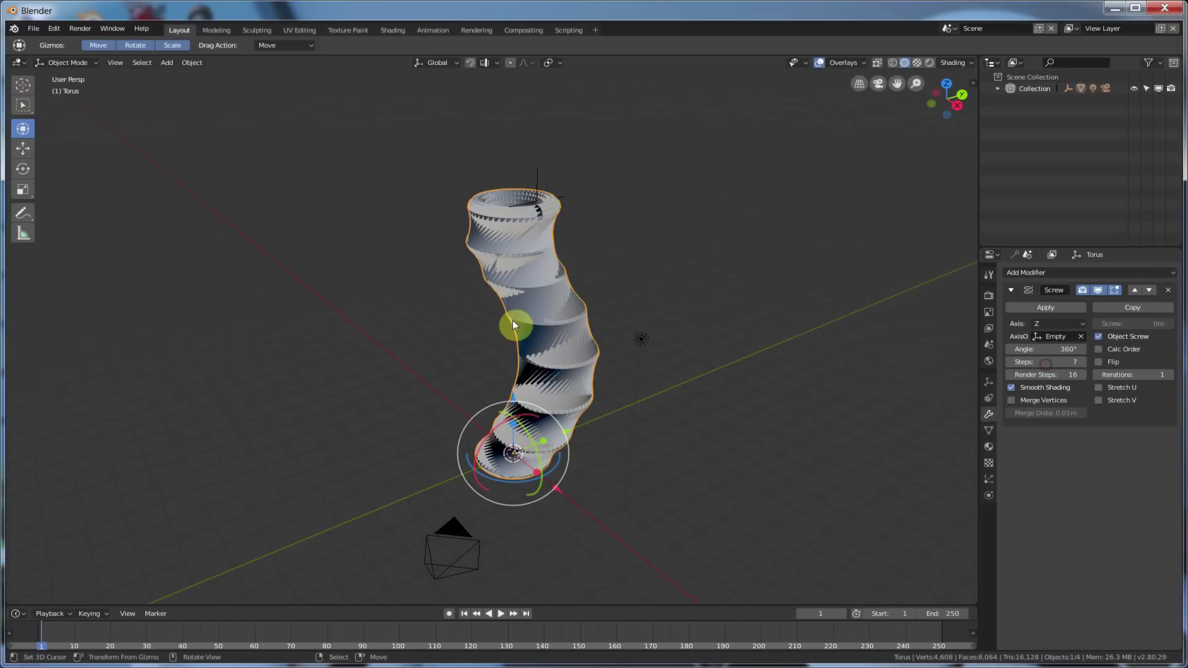
pyautogui.scroll(5, 536, 396)
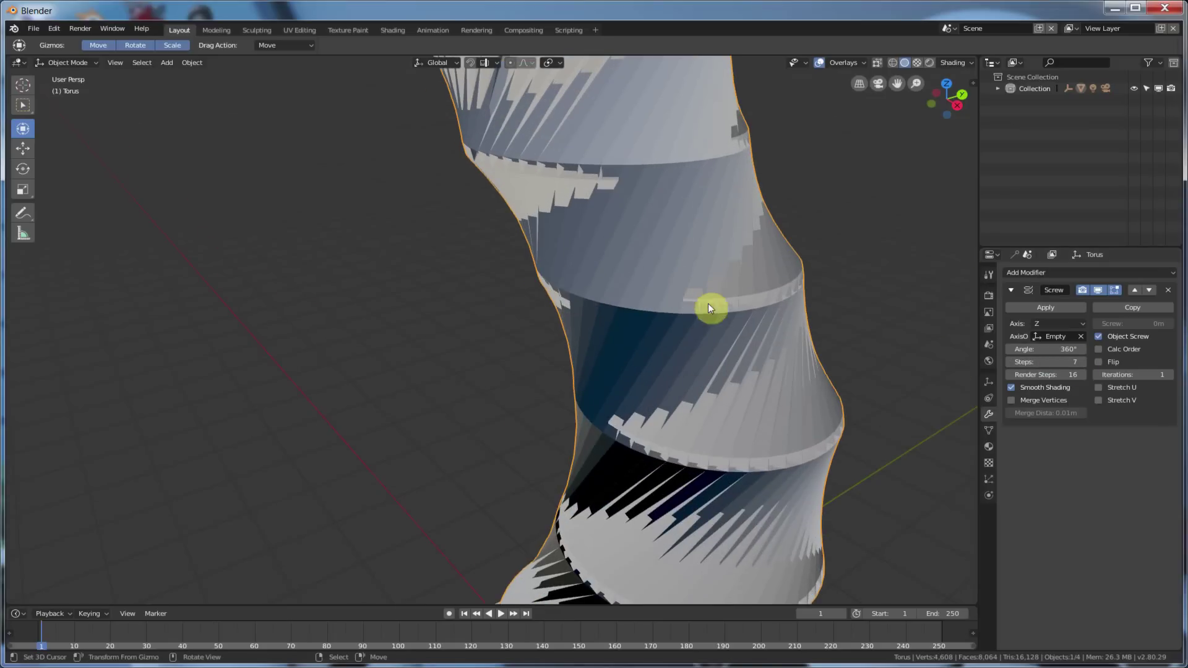
pyautogui.scroll(-5, 723, 382)
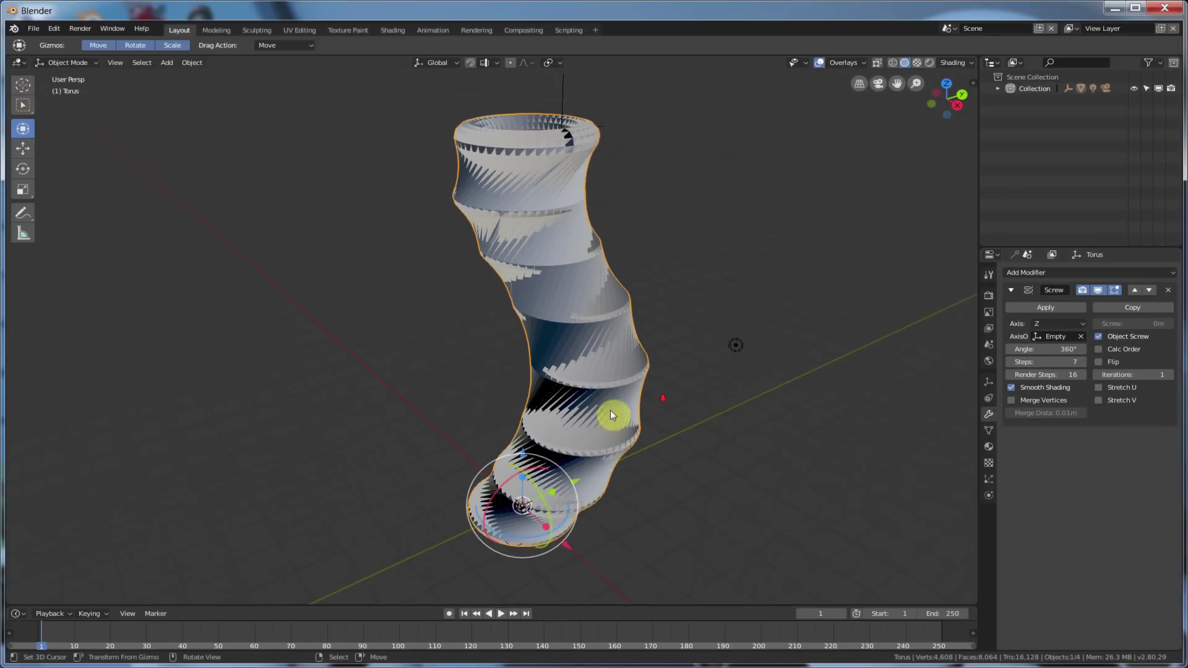
pyautogui.moveTo(545, 484); pyautogui.dragTo(544, 478, button='middle')
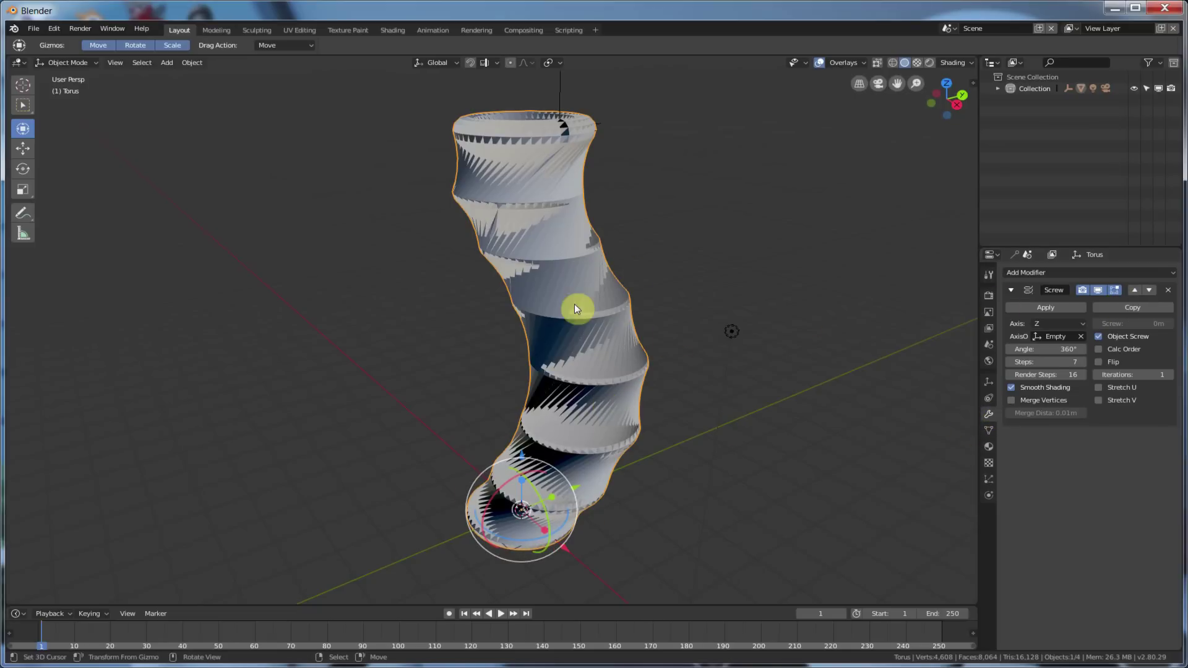
pyautogui.moveTo(574, 303); pyautogui.dragTo(579, 347, button='middle')
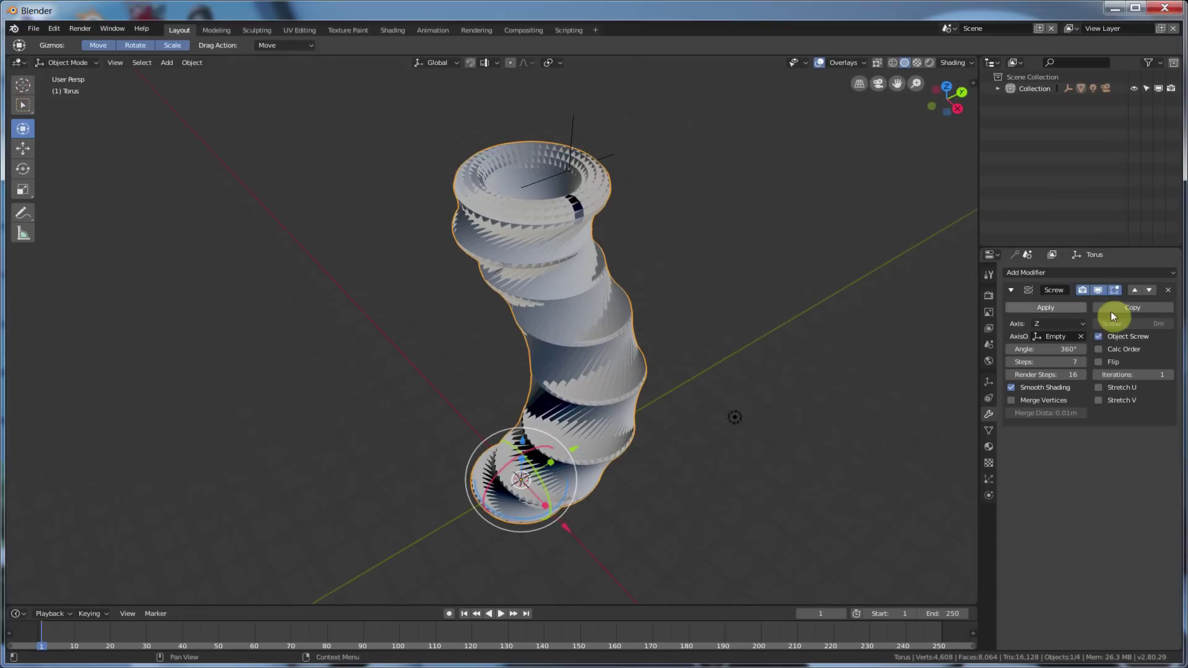
# Add a Wireframe modifier to the torus with a strut thickness of 0.0158
pyautogui.click(1148, 272)
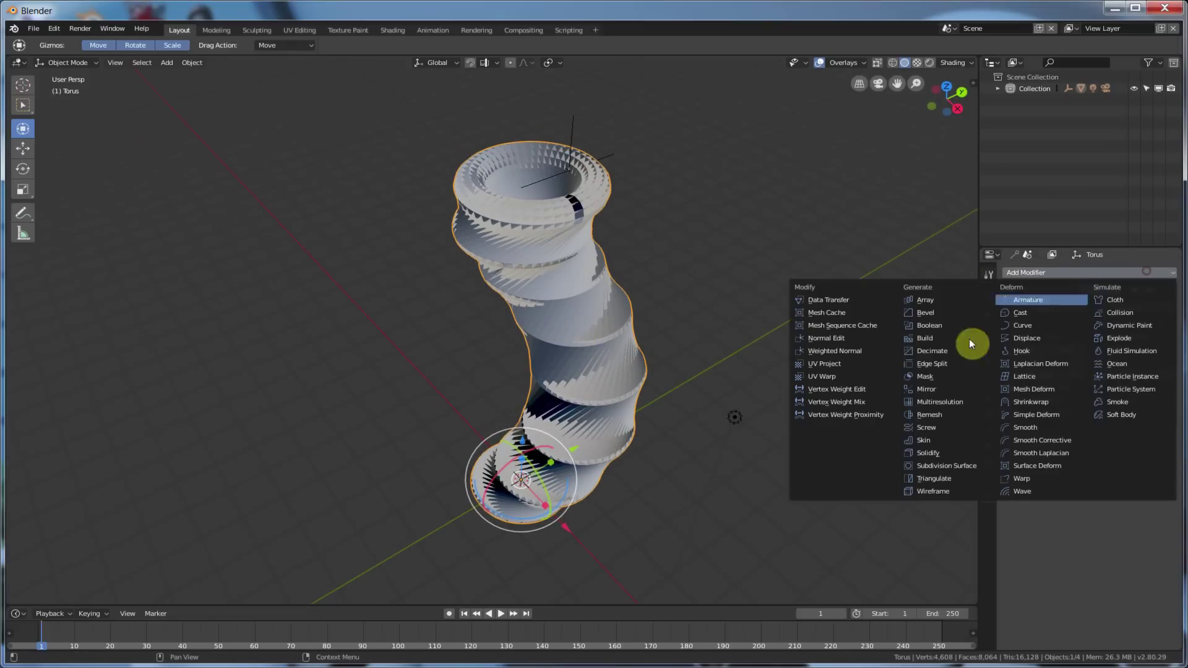
pyautogui.click(934, 491)
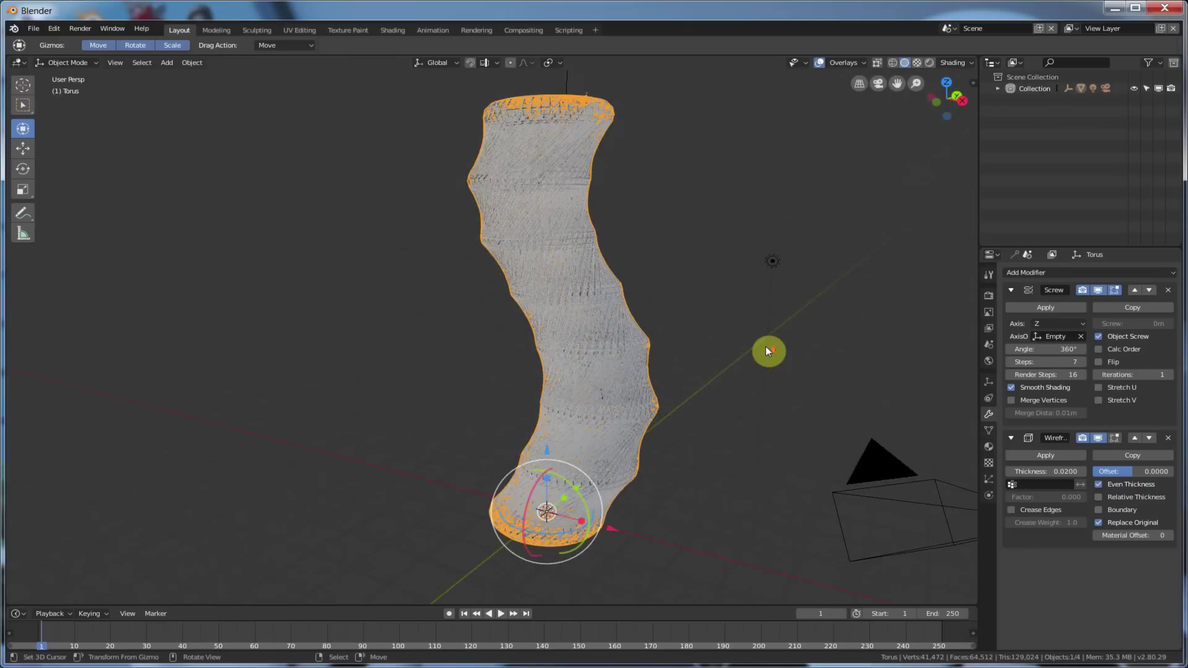
pyautogui.scroll(10, 766, 350)
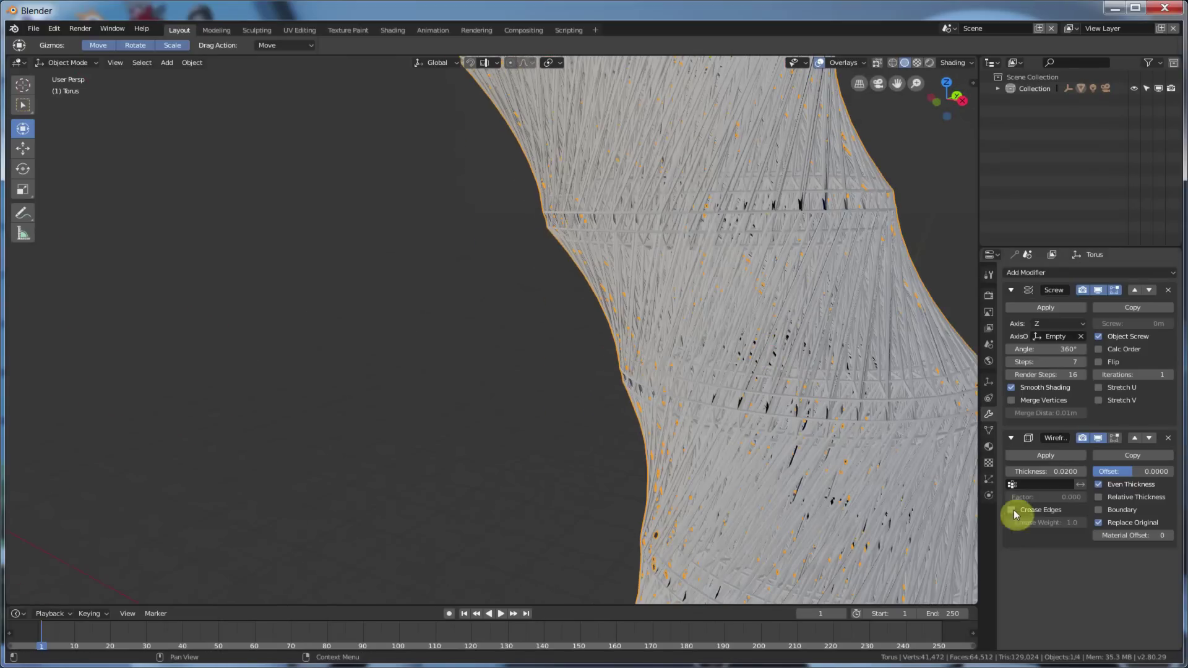
pyautogui.moveTo(1061, 471); pyautogui.dragTo(963, 462)
pyautogui.scroll(8, 644, 425)
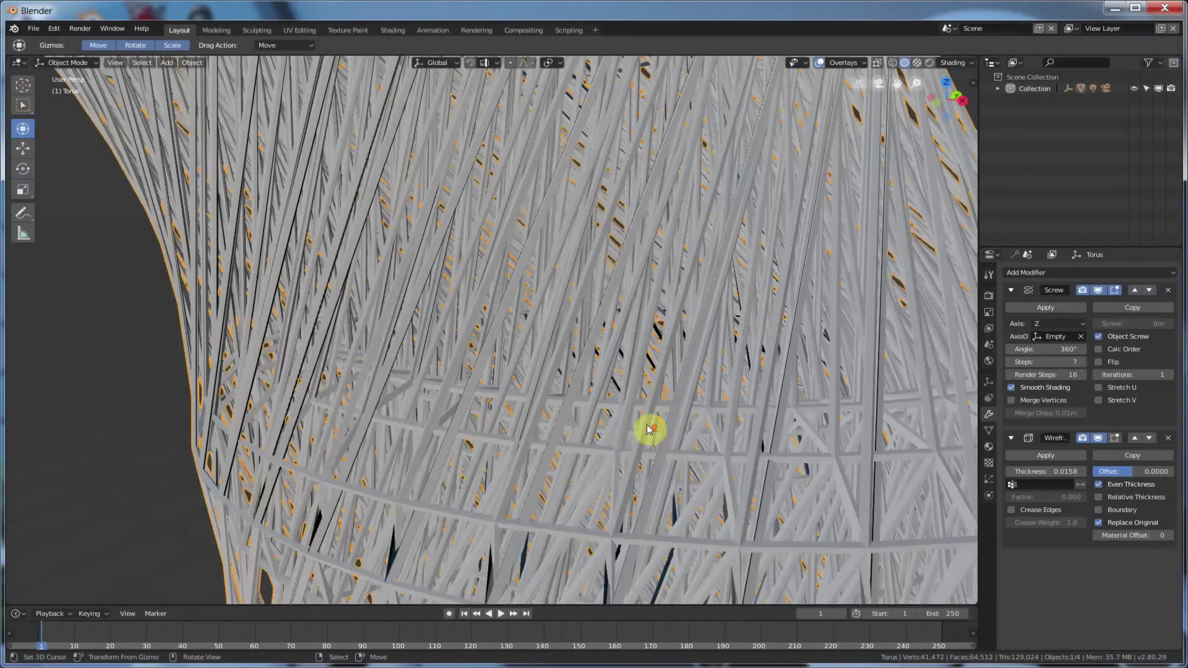
pyautogui.scroll(3, 648, 429)
# Inspect the lattice from inside the tube, then toggle Replace Original to show the solid surface
pyautogui.moveTo(670, 373); pyautogui.dragTo(723, 413, button='middle')
pyautogui.scroll(6, 671, 396)
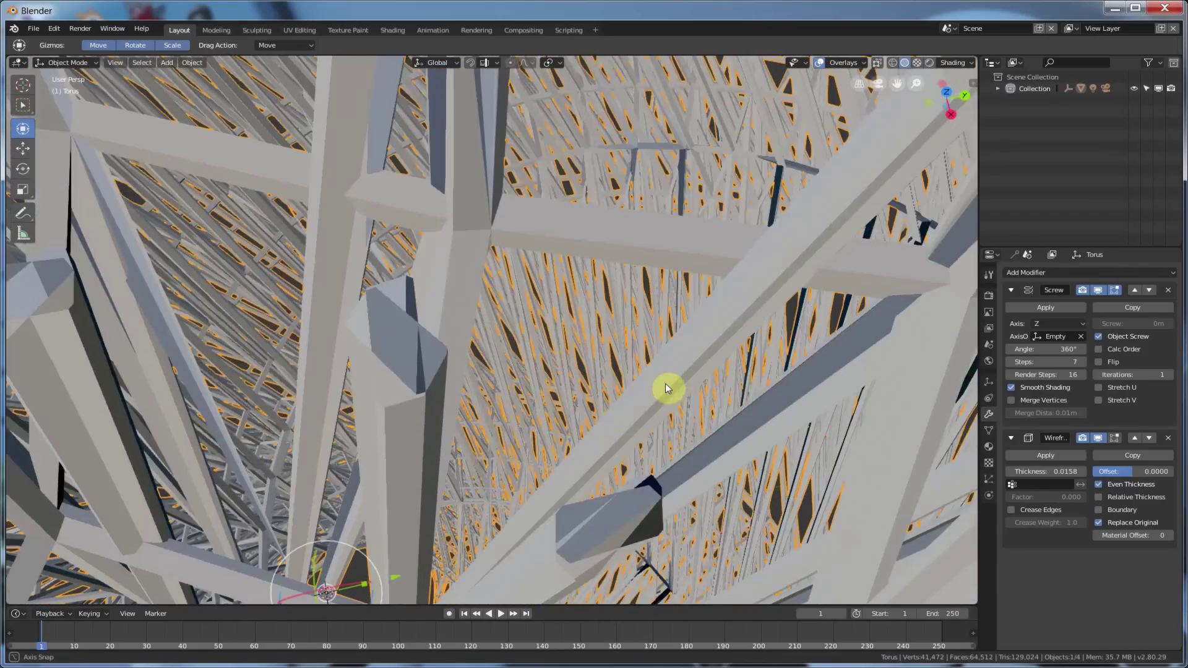
pyautogui.scroll(-5, 666, 389)
pyautogui.moveTo(666, 400); pyautogui.dragTo(553, 354, button='middle')
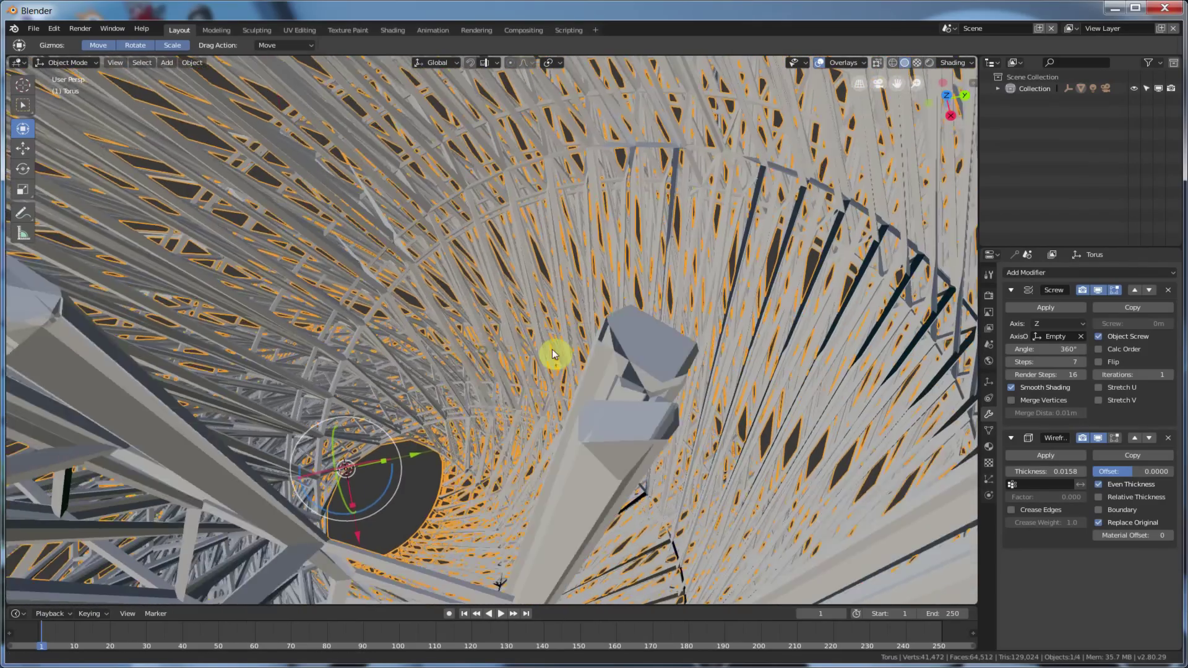
pyautogui.scroll(4, 552, 350)
pyautogui.scroll(-8, 592, 342)
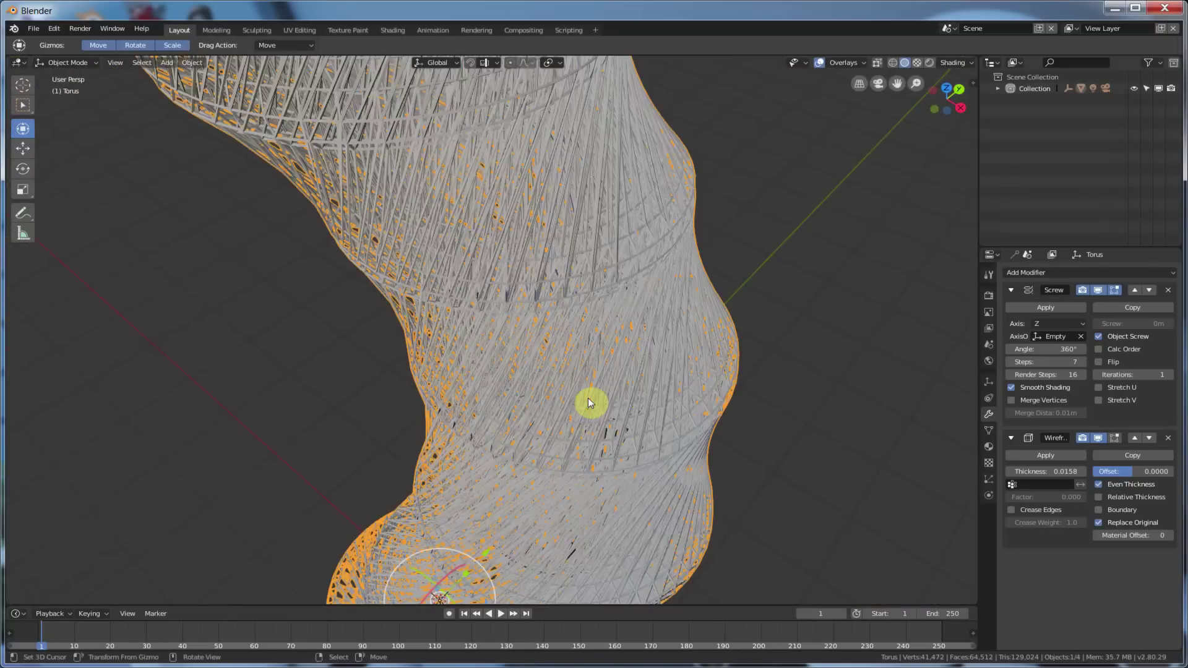
pyautogui.scroll(-4, 588, 399)
pyautogui.moveTo(527, 354); pyautogui.dragTo(570, 341, button='middle')
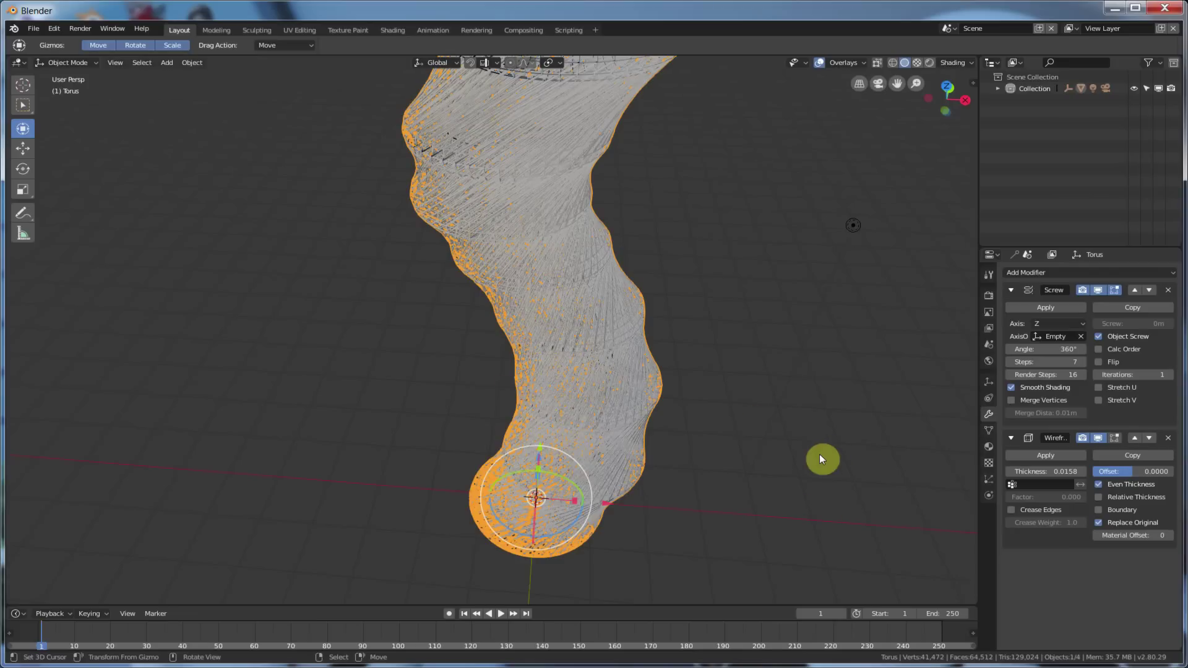
pyautogui.click(1101, 524)
# Remove the Wireframe modifier and delete the torus column
pyautogui.click(1100, 523)
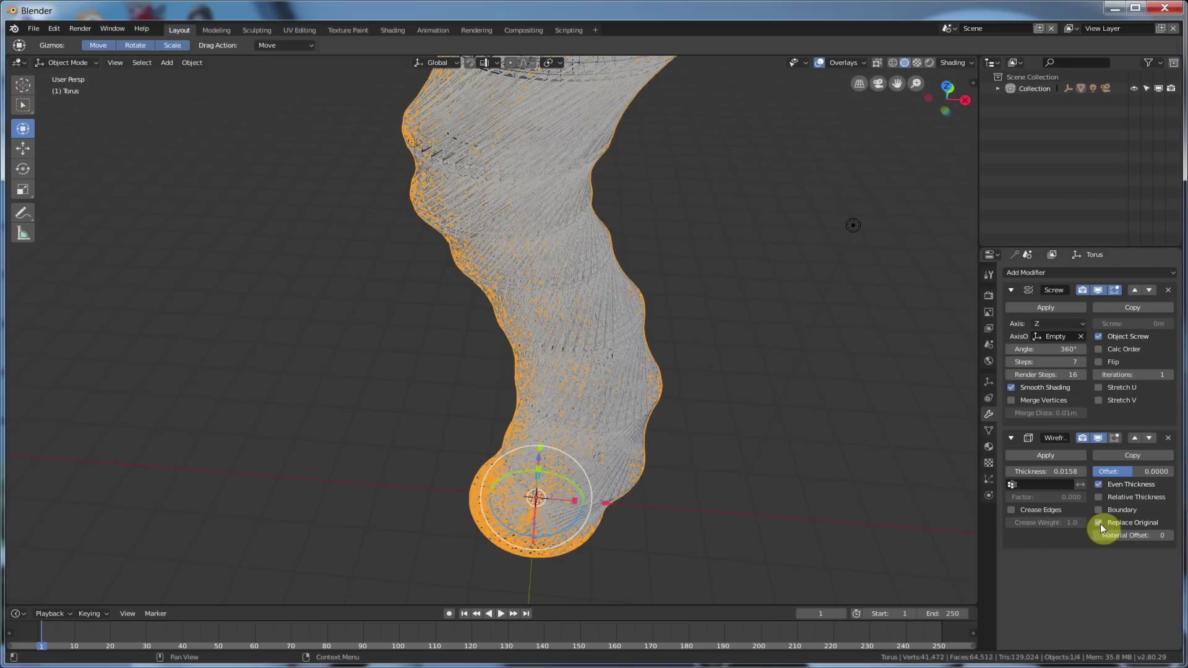
pyautogui.click(1100, 524)
pyautogui.click(1101, 524)
pyautogui.click(1168, 438)
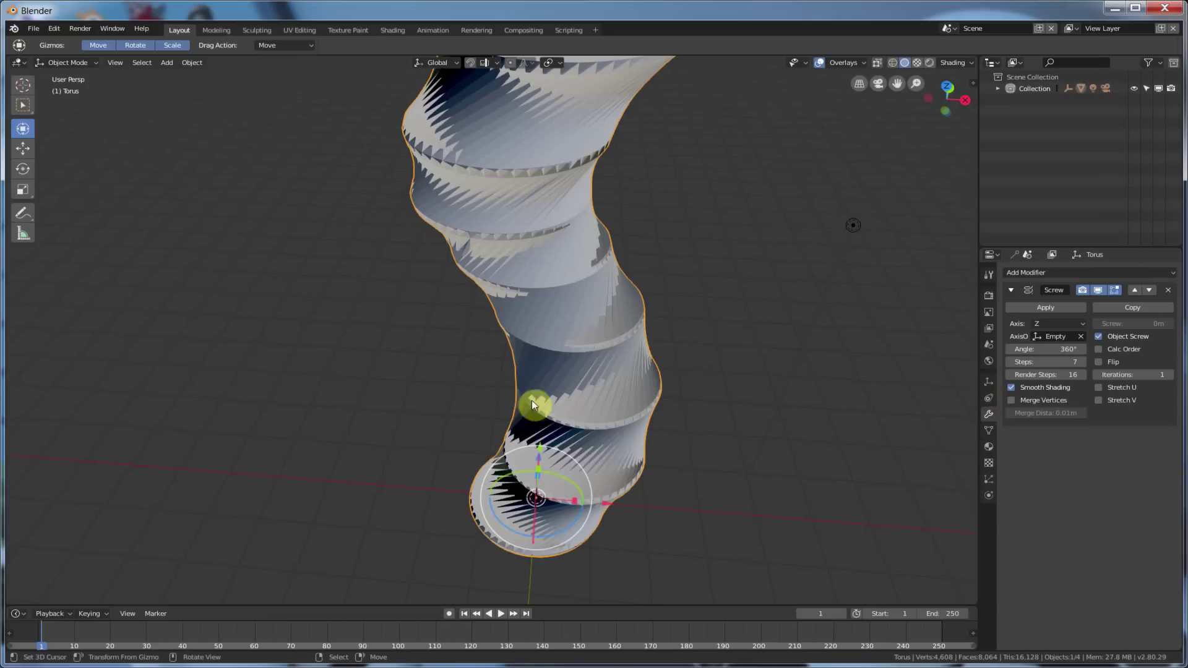
pyautogui.press('x')
pyautogui.click(545, 379)
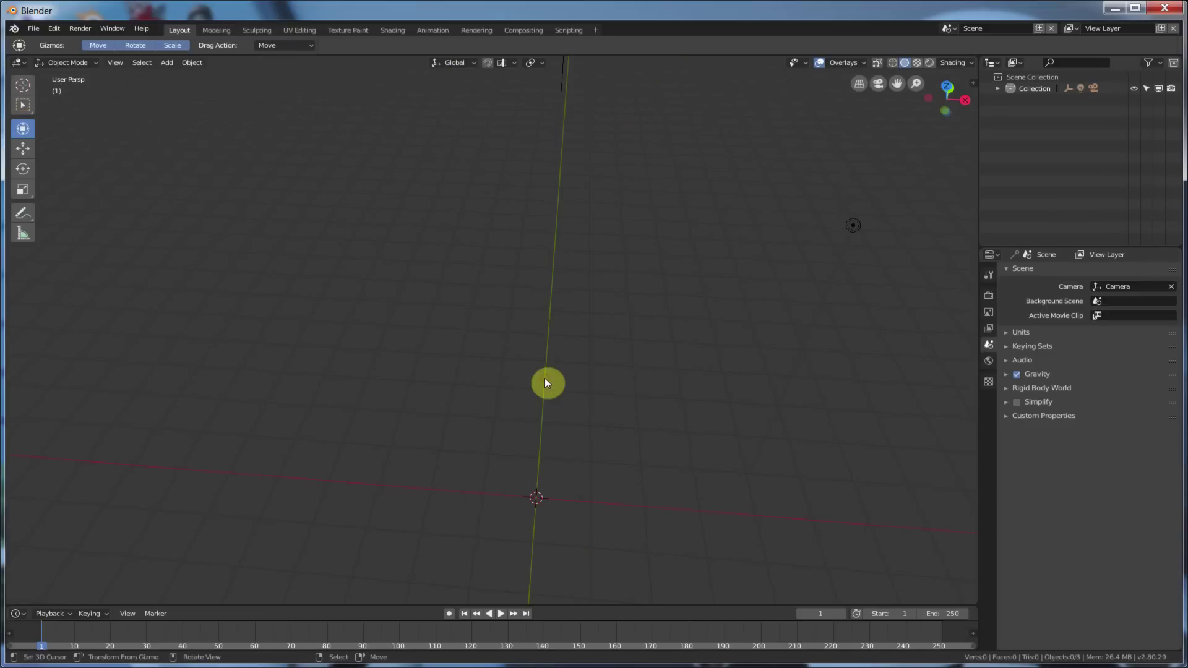
pyautogui.moveTo(450, 360); pyautogui.dragTo(393, 201, button='middle')
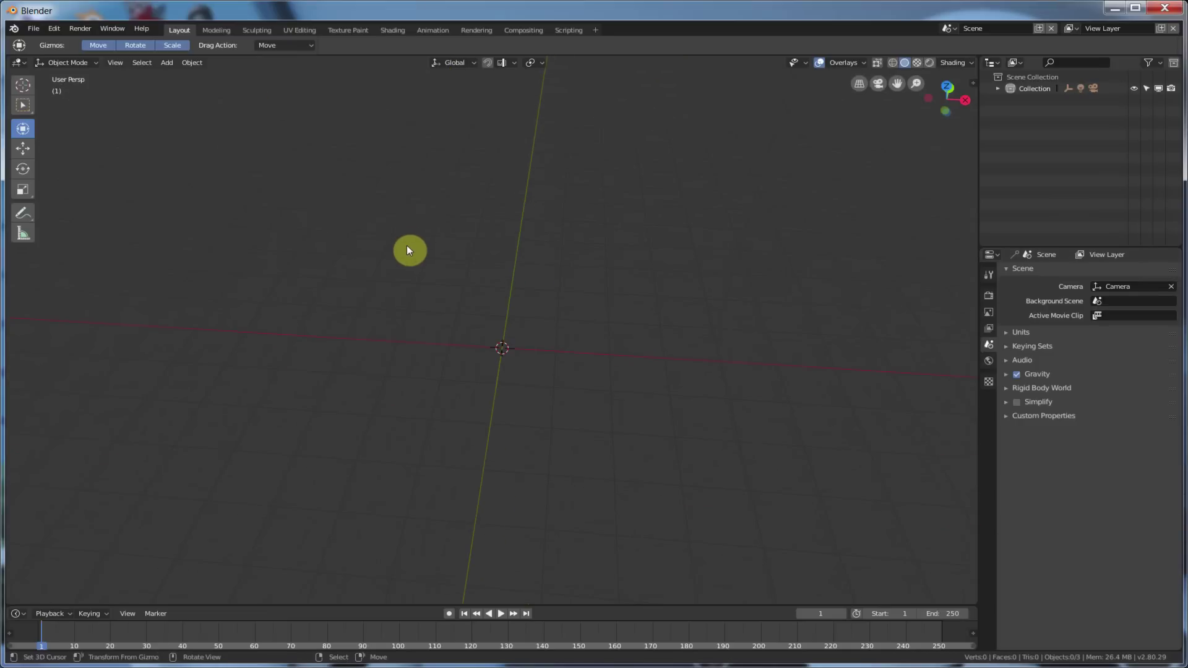
# Add a 10×10 grid mesh with 1m radius at the origin
pyautogui.click(166, 63)
pyautogui.moveTo(226, 75)
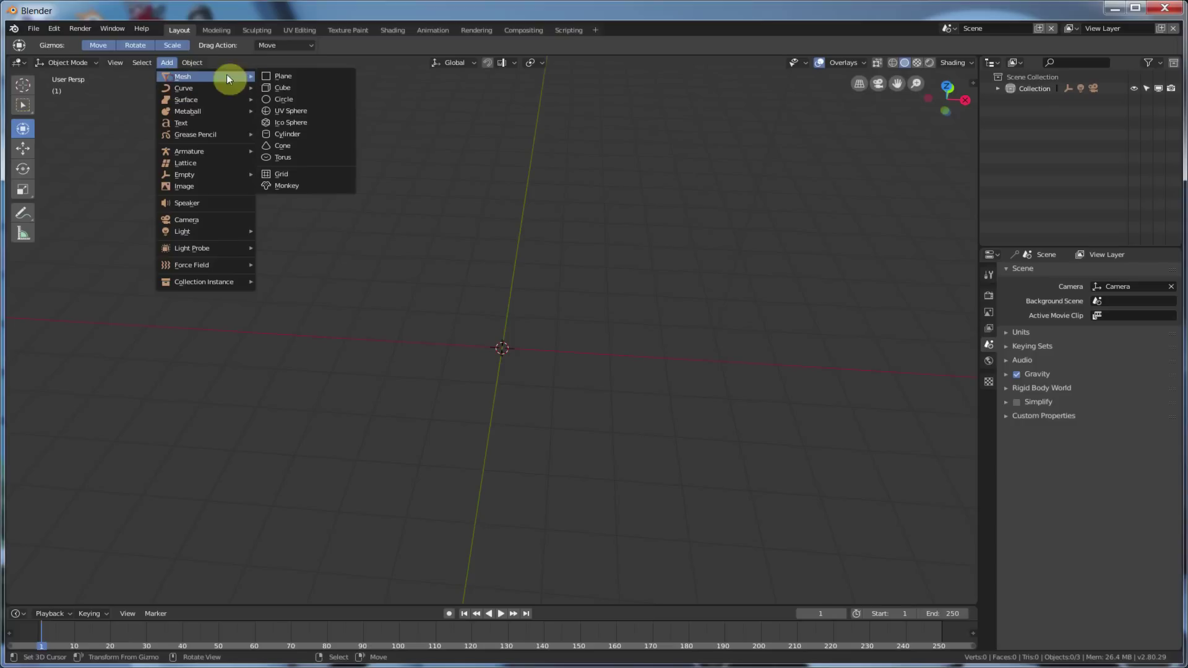
pyautogui.click(294, 175)
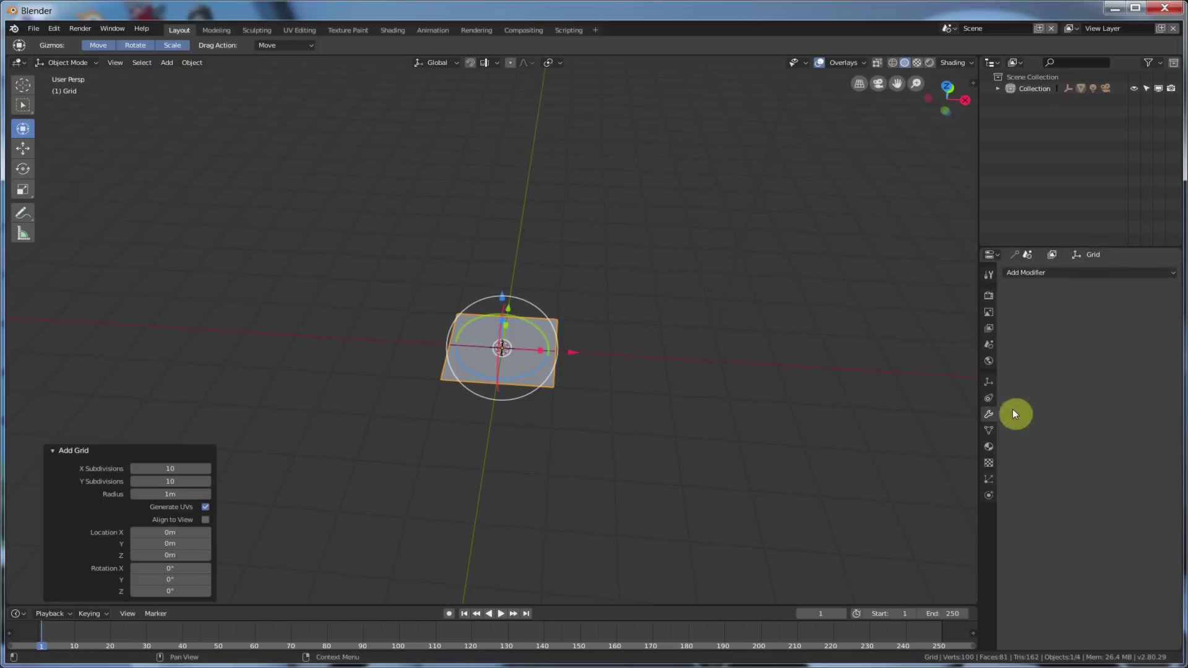
pyautogui.click(1063, 267)
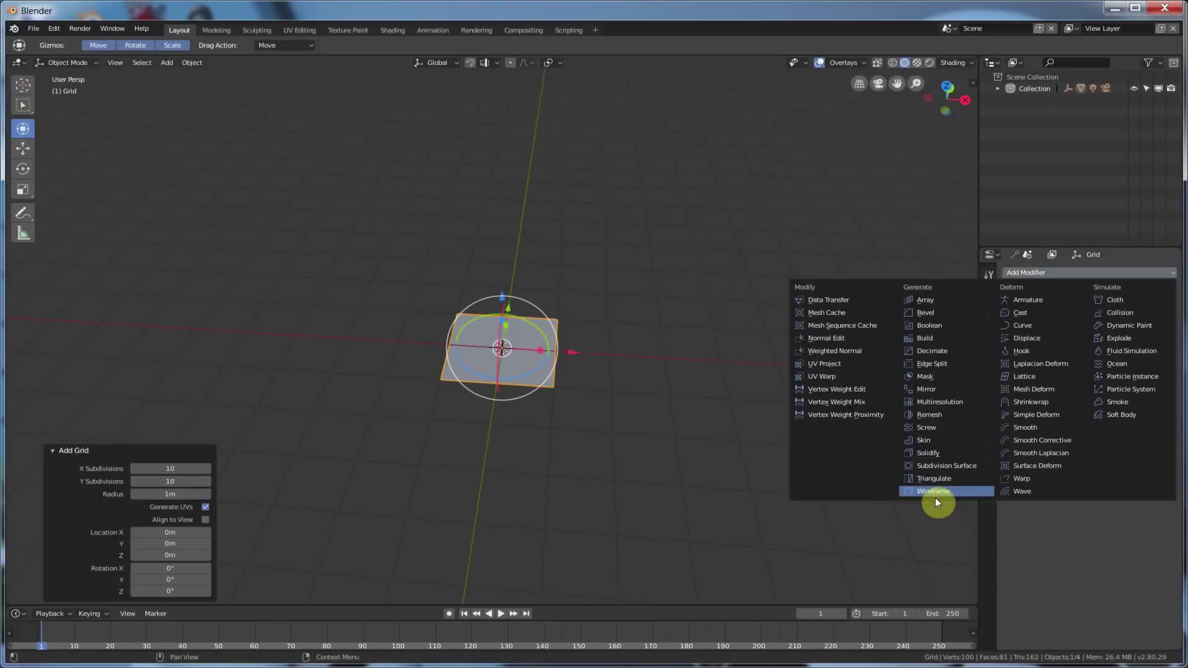
# Add a Screw modifier to the grid using the Empty as axis object, with Object Screw on
pyautogui.click(931, 425)
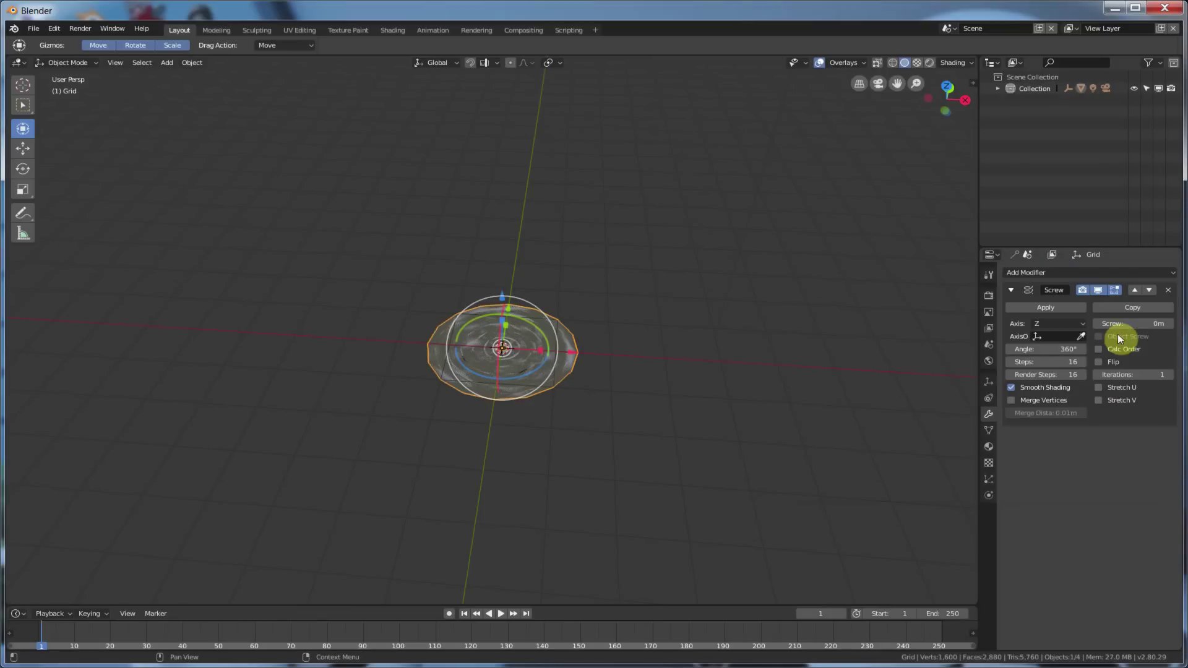
pyautogui.click(1059, 336)
pyautogui.click(1049, 365)
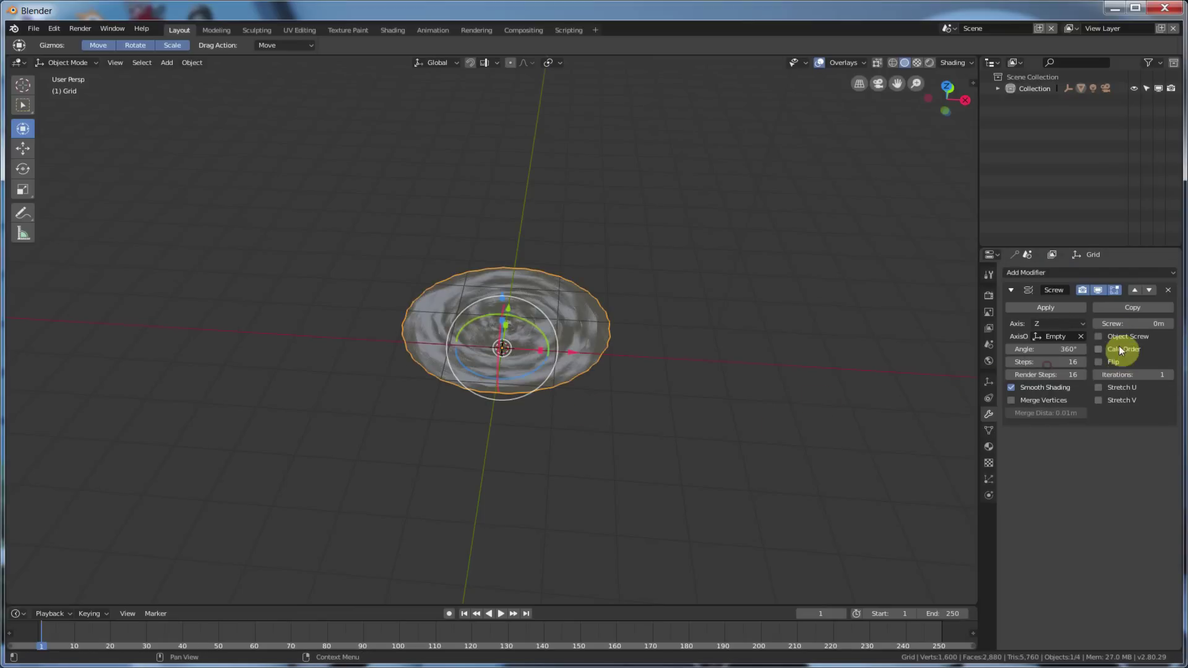
pyautogui.click(1102, 338)
pyautogui.moveTo(605, 345); pyautogui.dragTo(700, 419, button='middle')
pyautogui.moveTo(637, 379); pyautogui.dragTo(590, 320, button='middle')
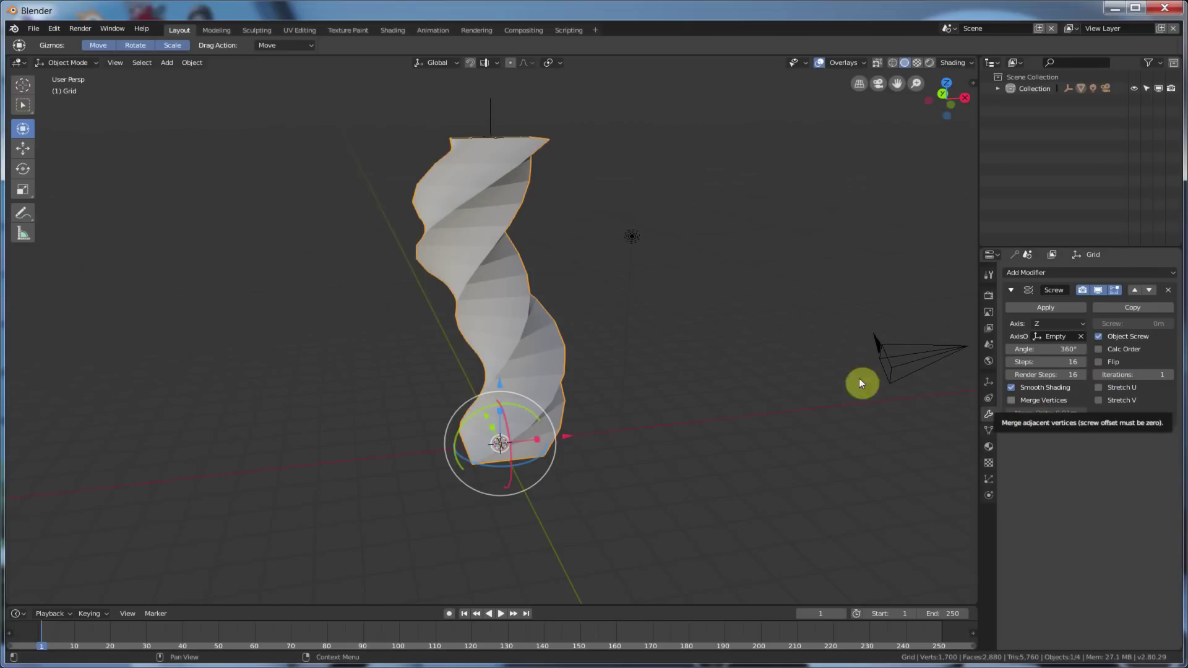
# Move the Empty up 0.288 m along Z to 9.0978 m, lengthening the grid column
pyautogui.moveTo(638, 269); pyautogui.dragTo(630, 296, button='middle')
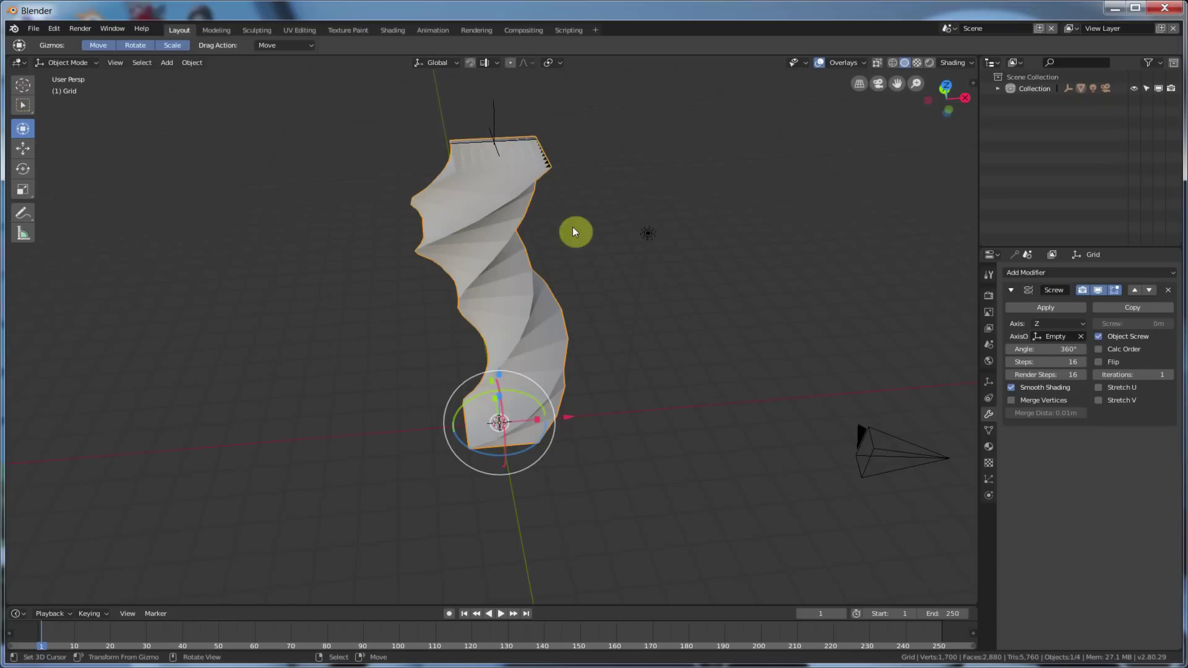
pyautogui.moveTo(659, 425); pyautogui.dragTo(607, 433, button='middle')
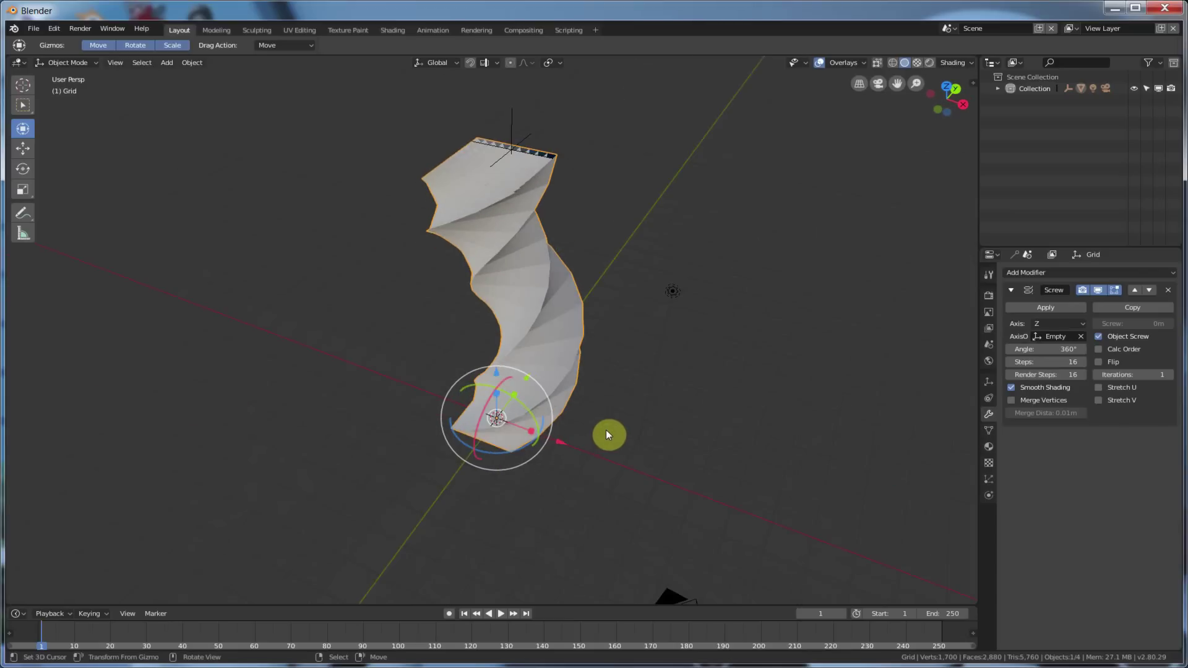
pyautogui.moveTo(555, 159); pyautogui.dragTo(522, 199)
pyautogui.moveTo(523, 199); pyautogui.dragTo(510, 435, button='middle')
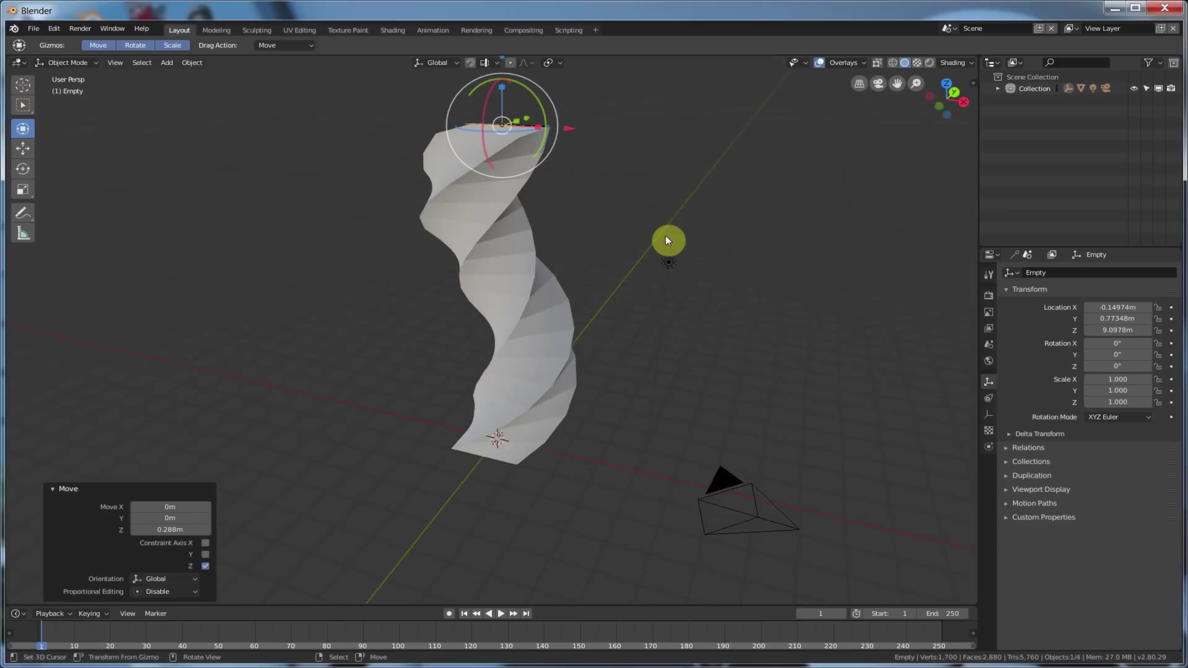
pyautogui.moveTo(666, 239); pyautogui.dragTo(561, 240, button='middle')
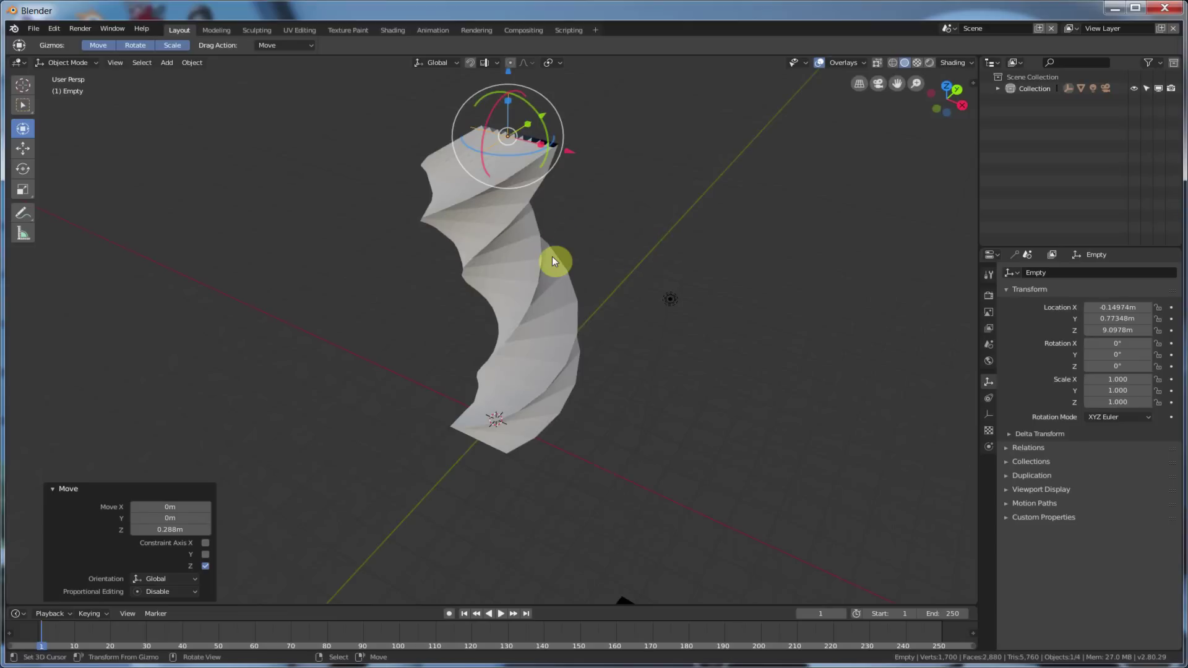